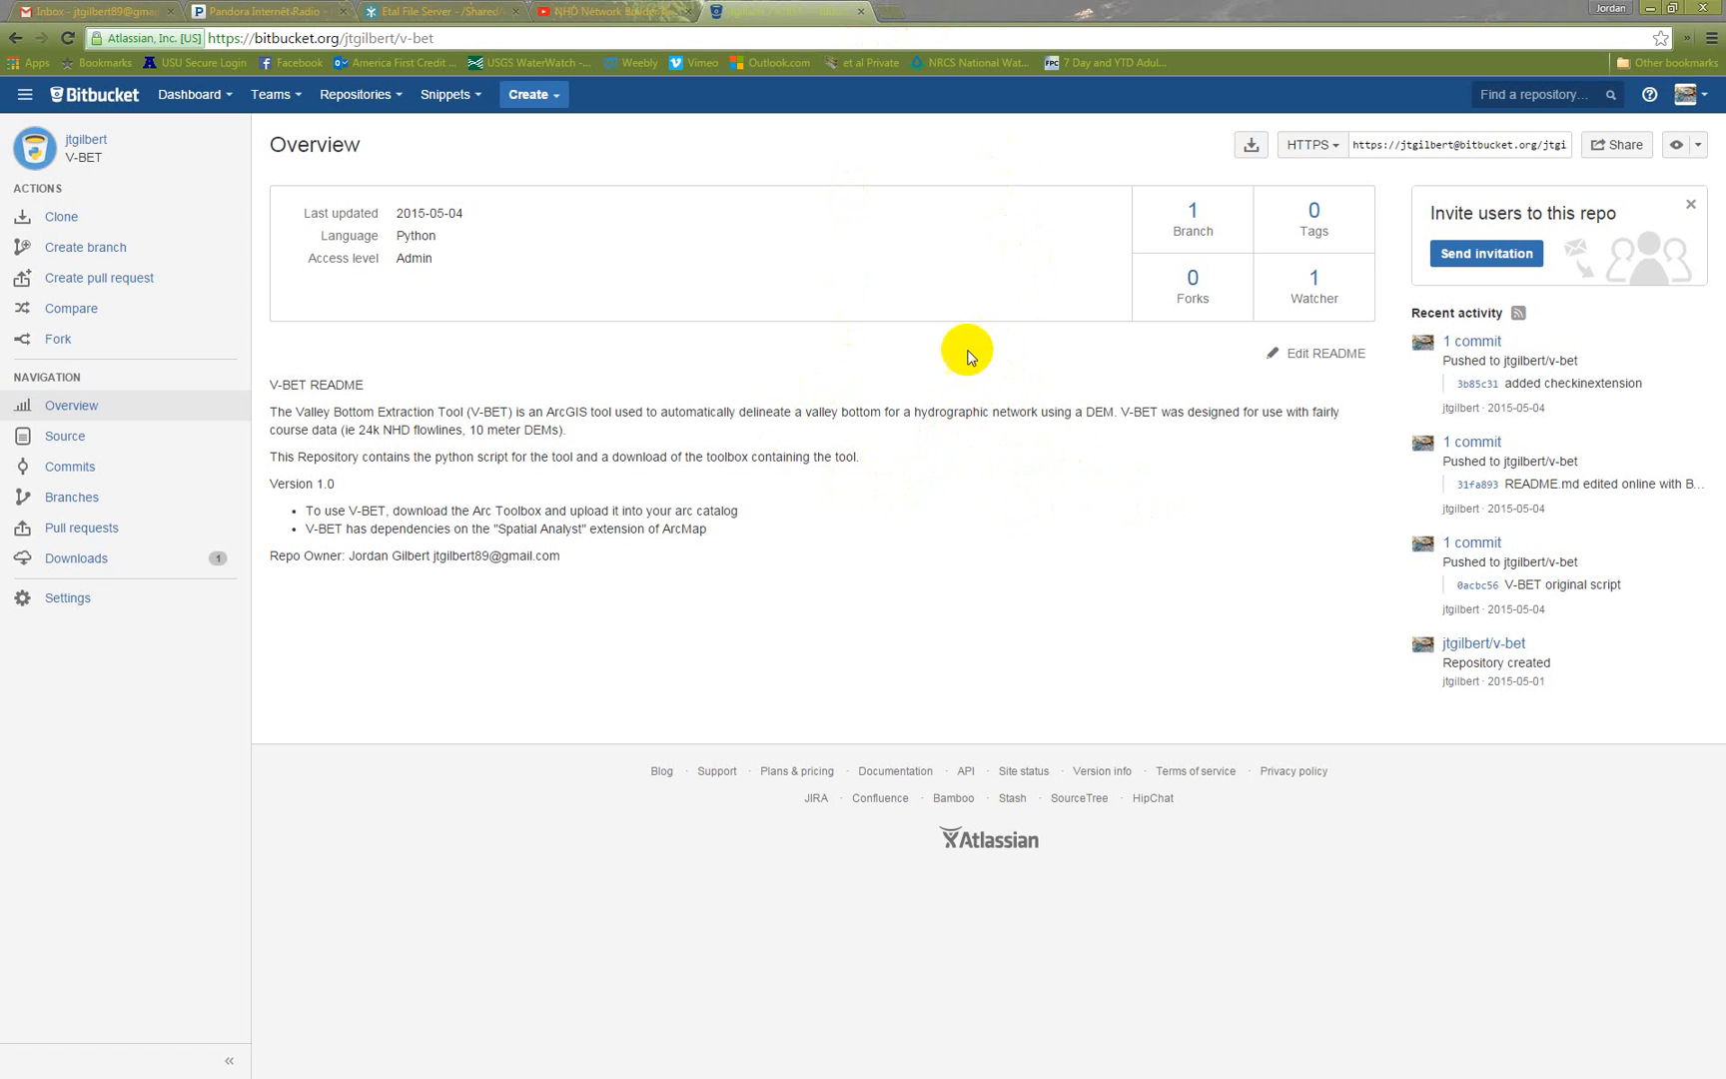
- Download FHC Network Tools.zip from the downloads of the V-BET Bitbucket repository and dismiss the finished-download bar
click(440, 38)
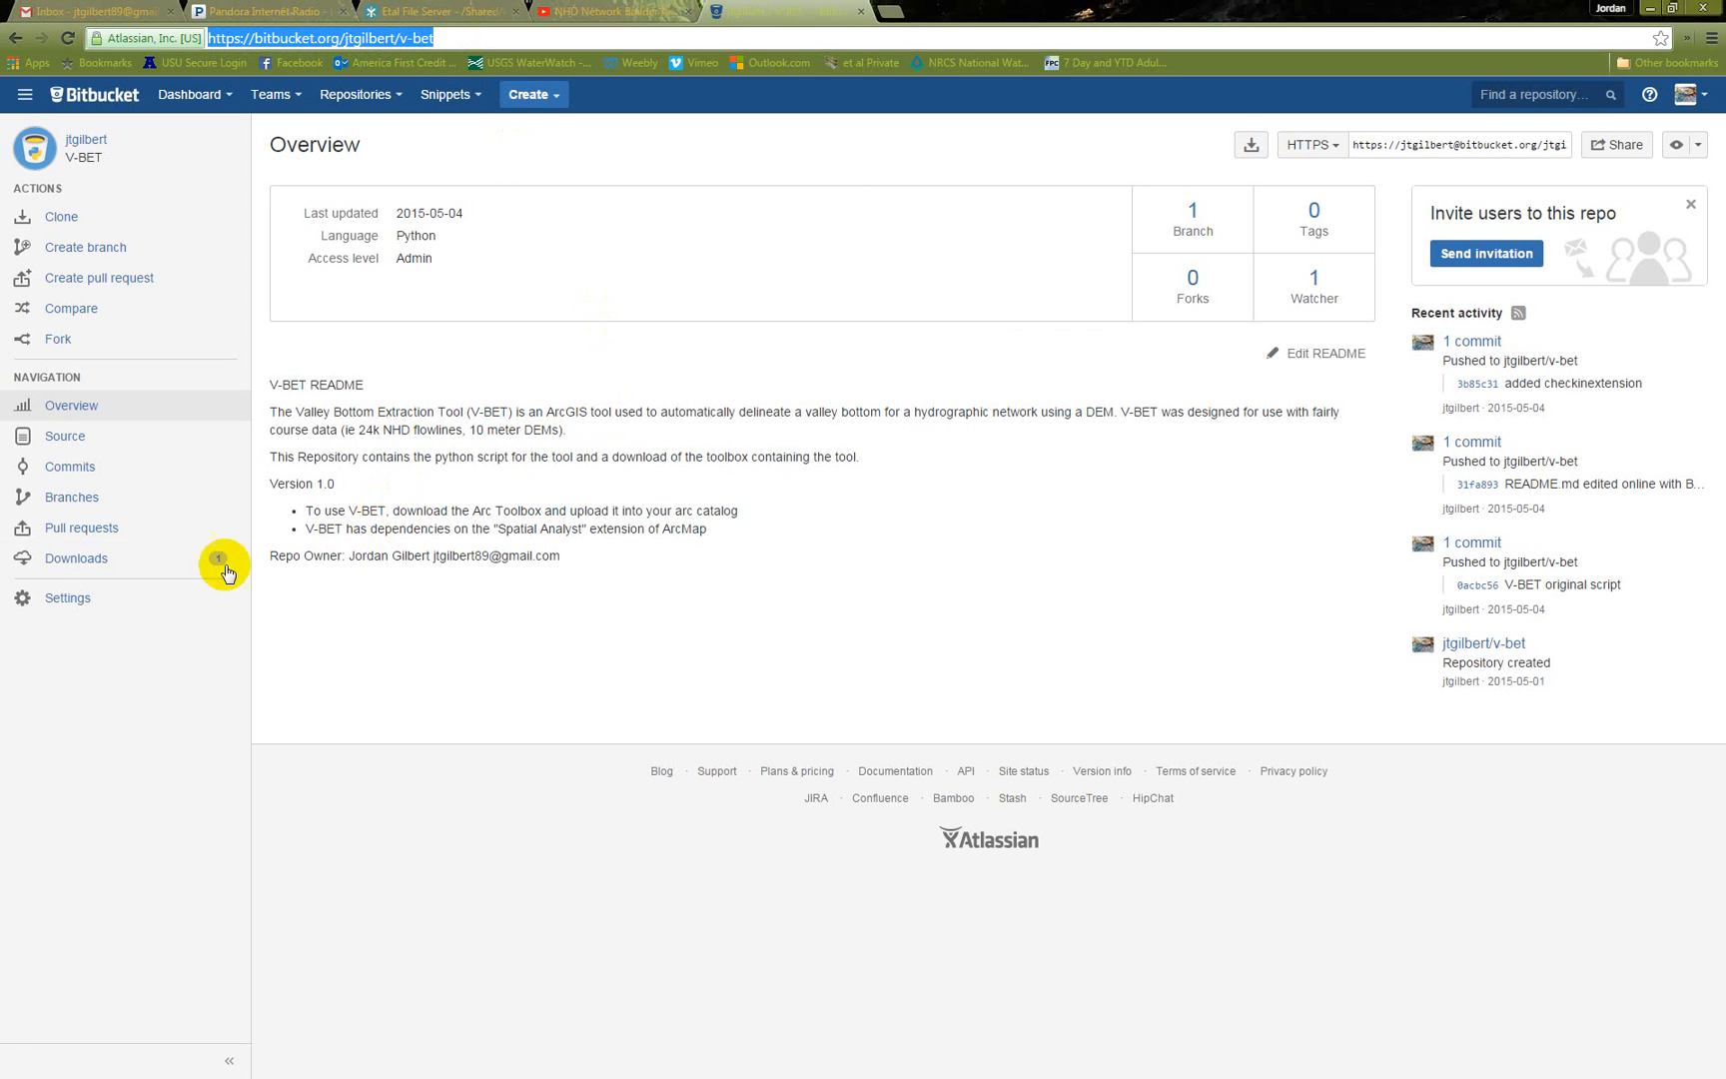
click(93, 562)
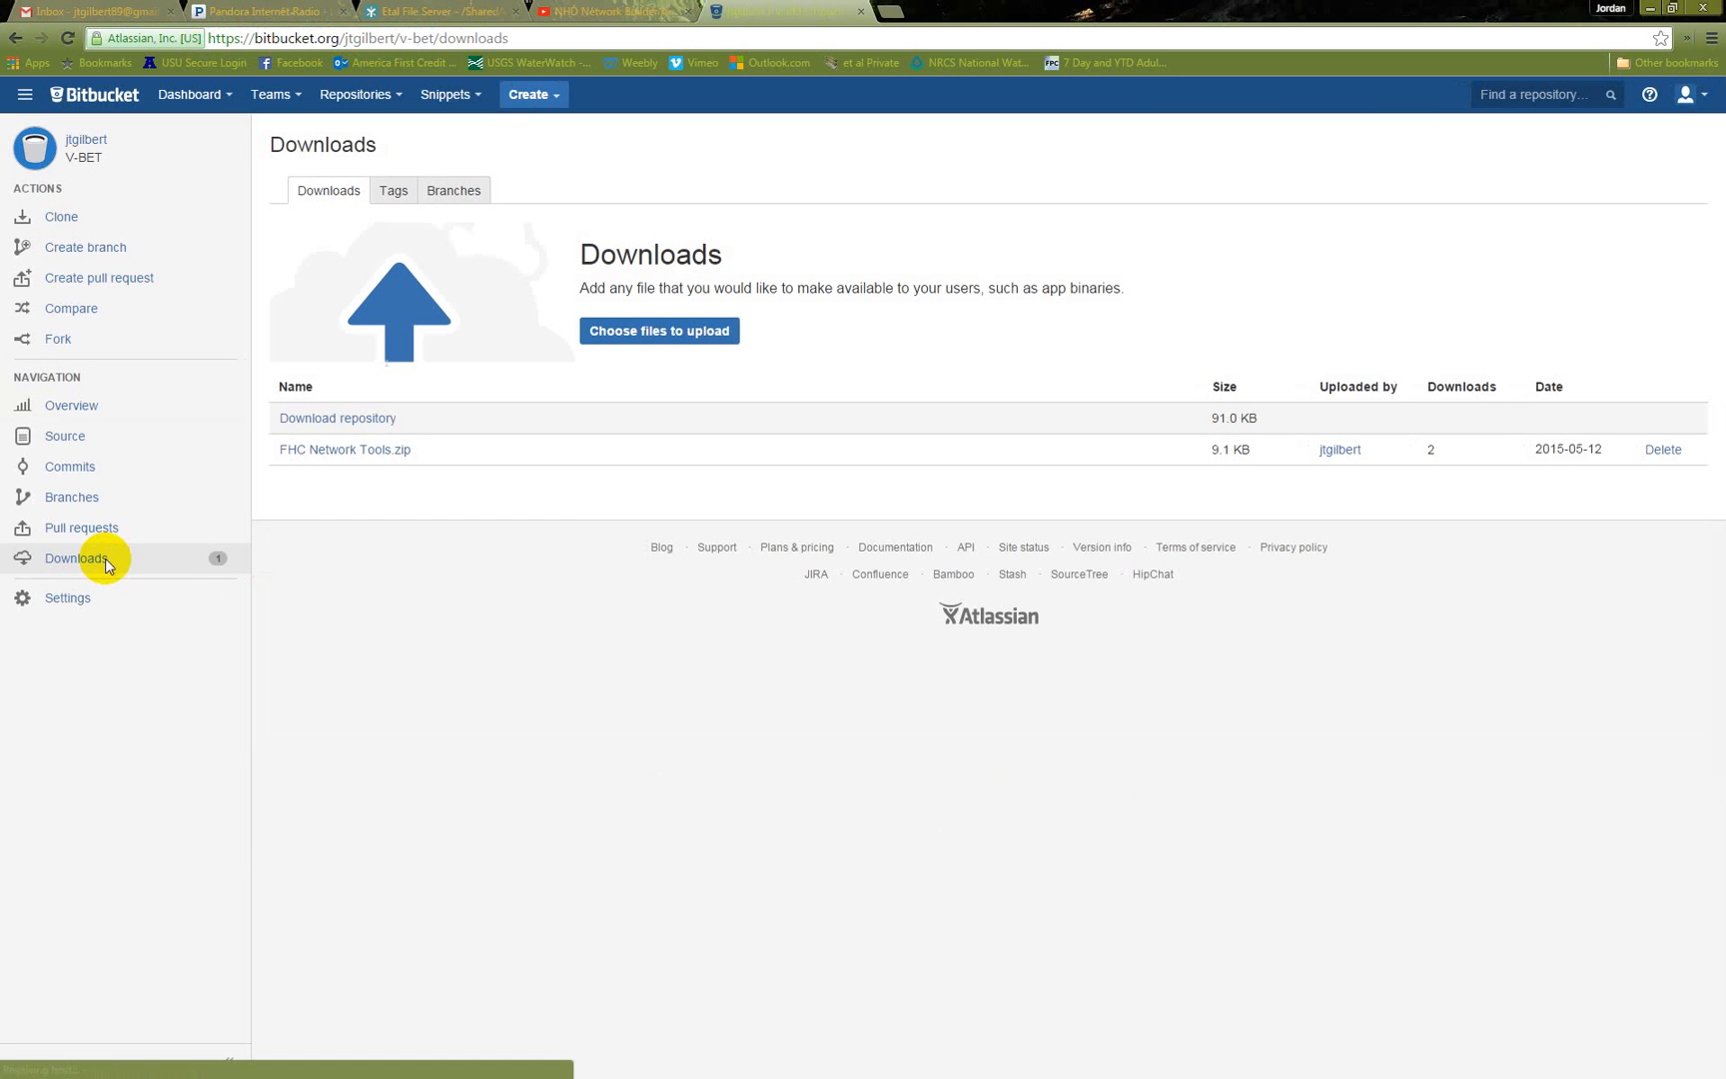
click(351, 451)
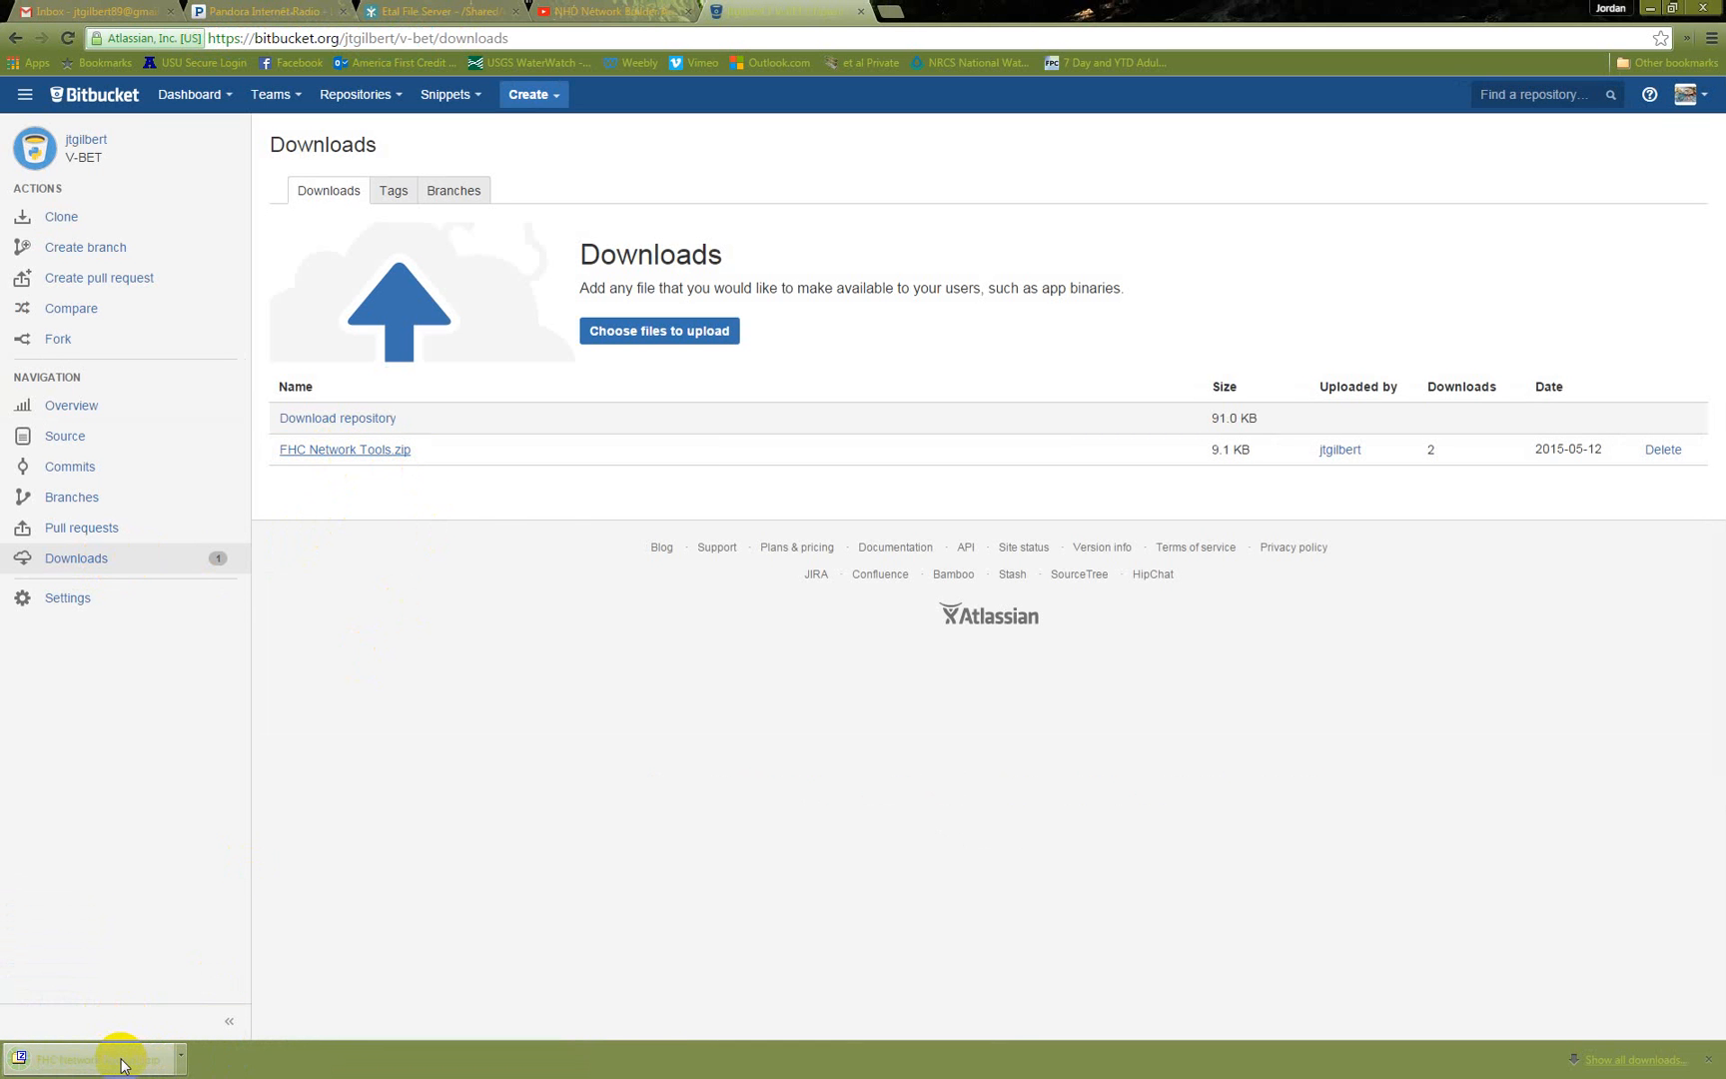
click(1708, 1063)
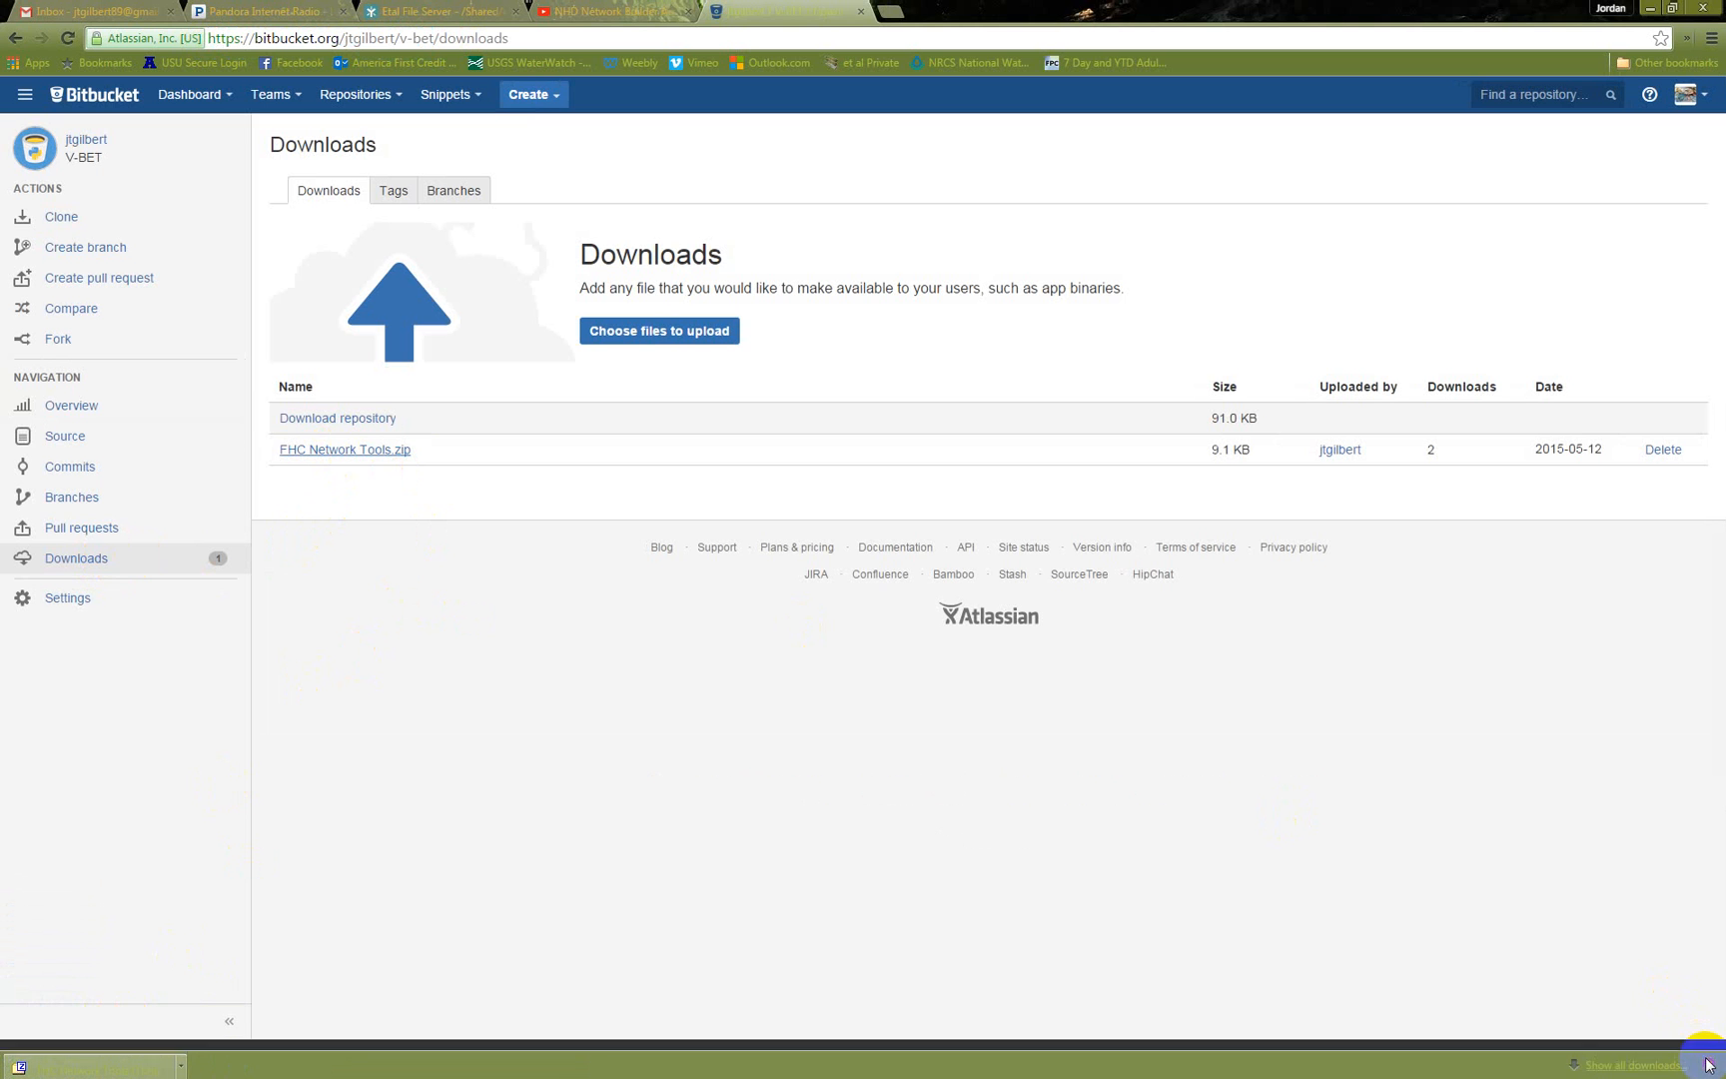
- Switch to ArcMap, add FHC Network Tools.tbx from Desktop\My Tools\FHC Network Tools to ArcToolbox and expand the toolbox
click(1648, 10)
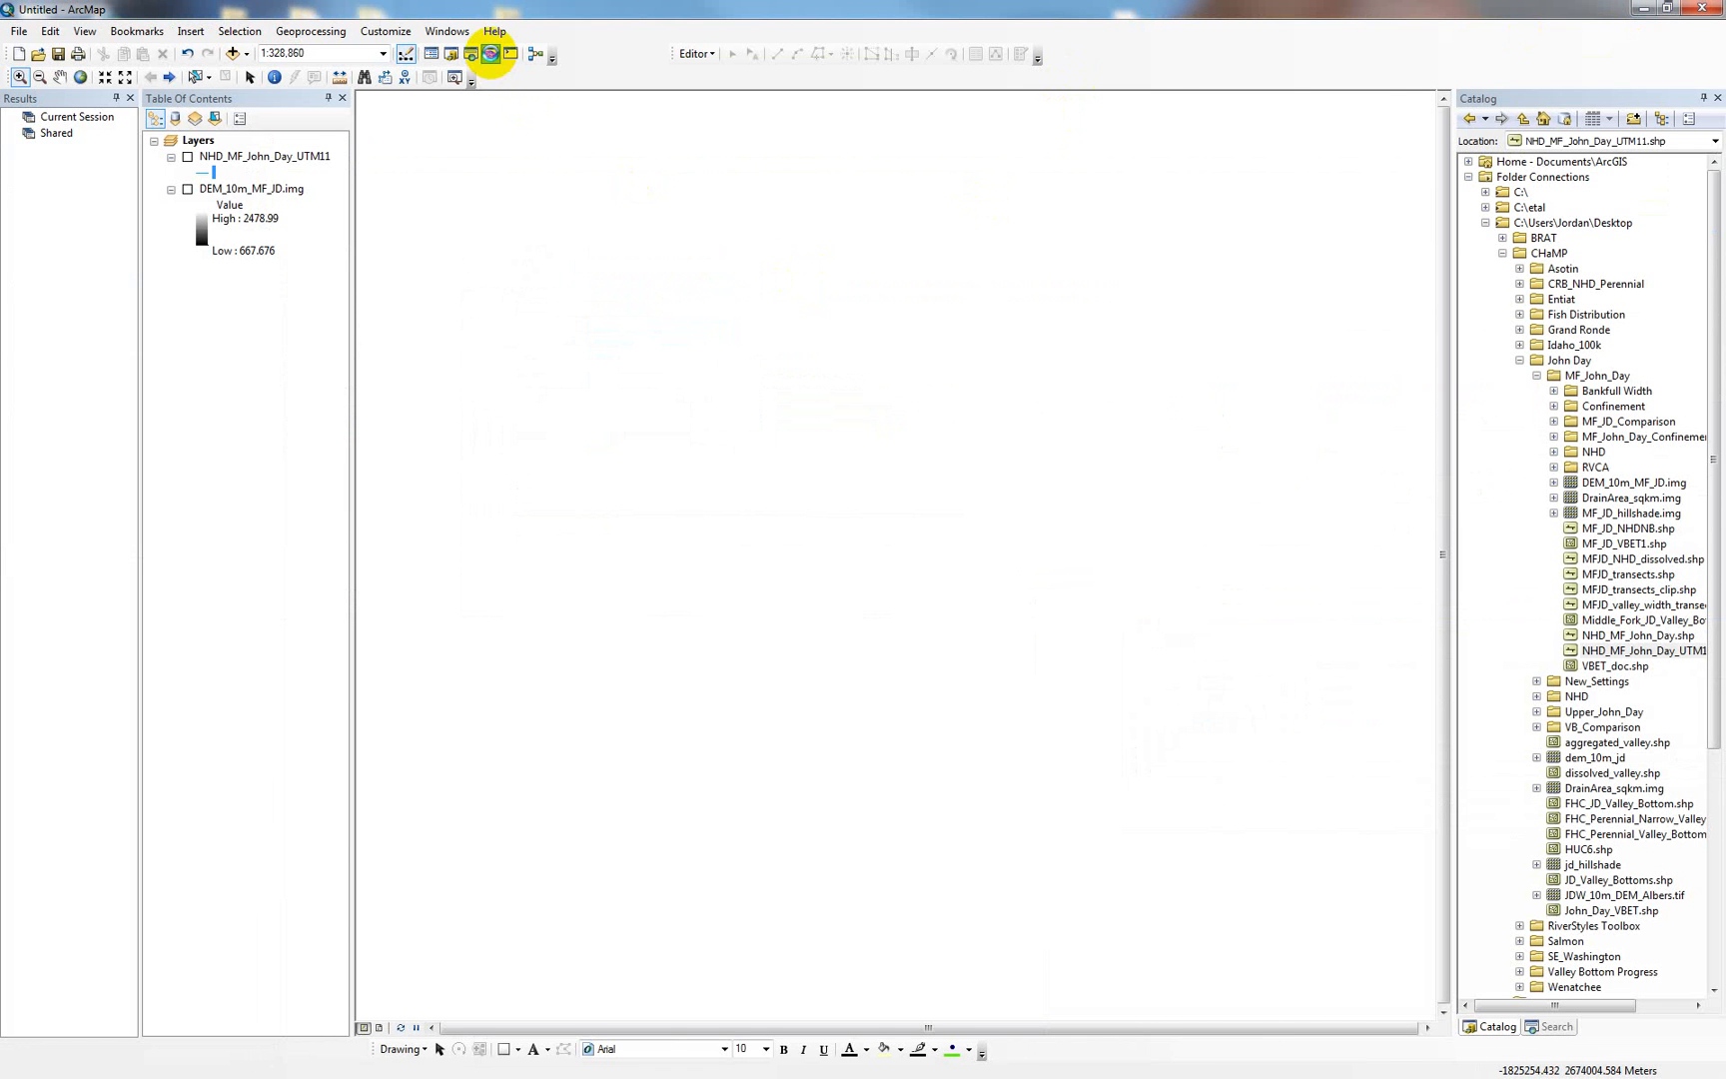
click(490, 53)
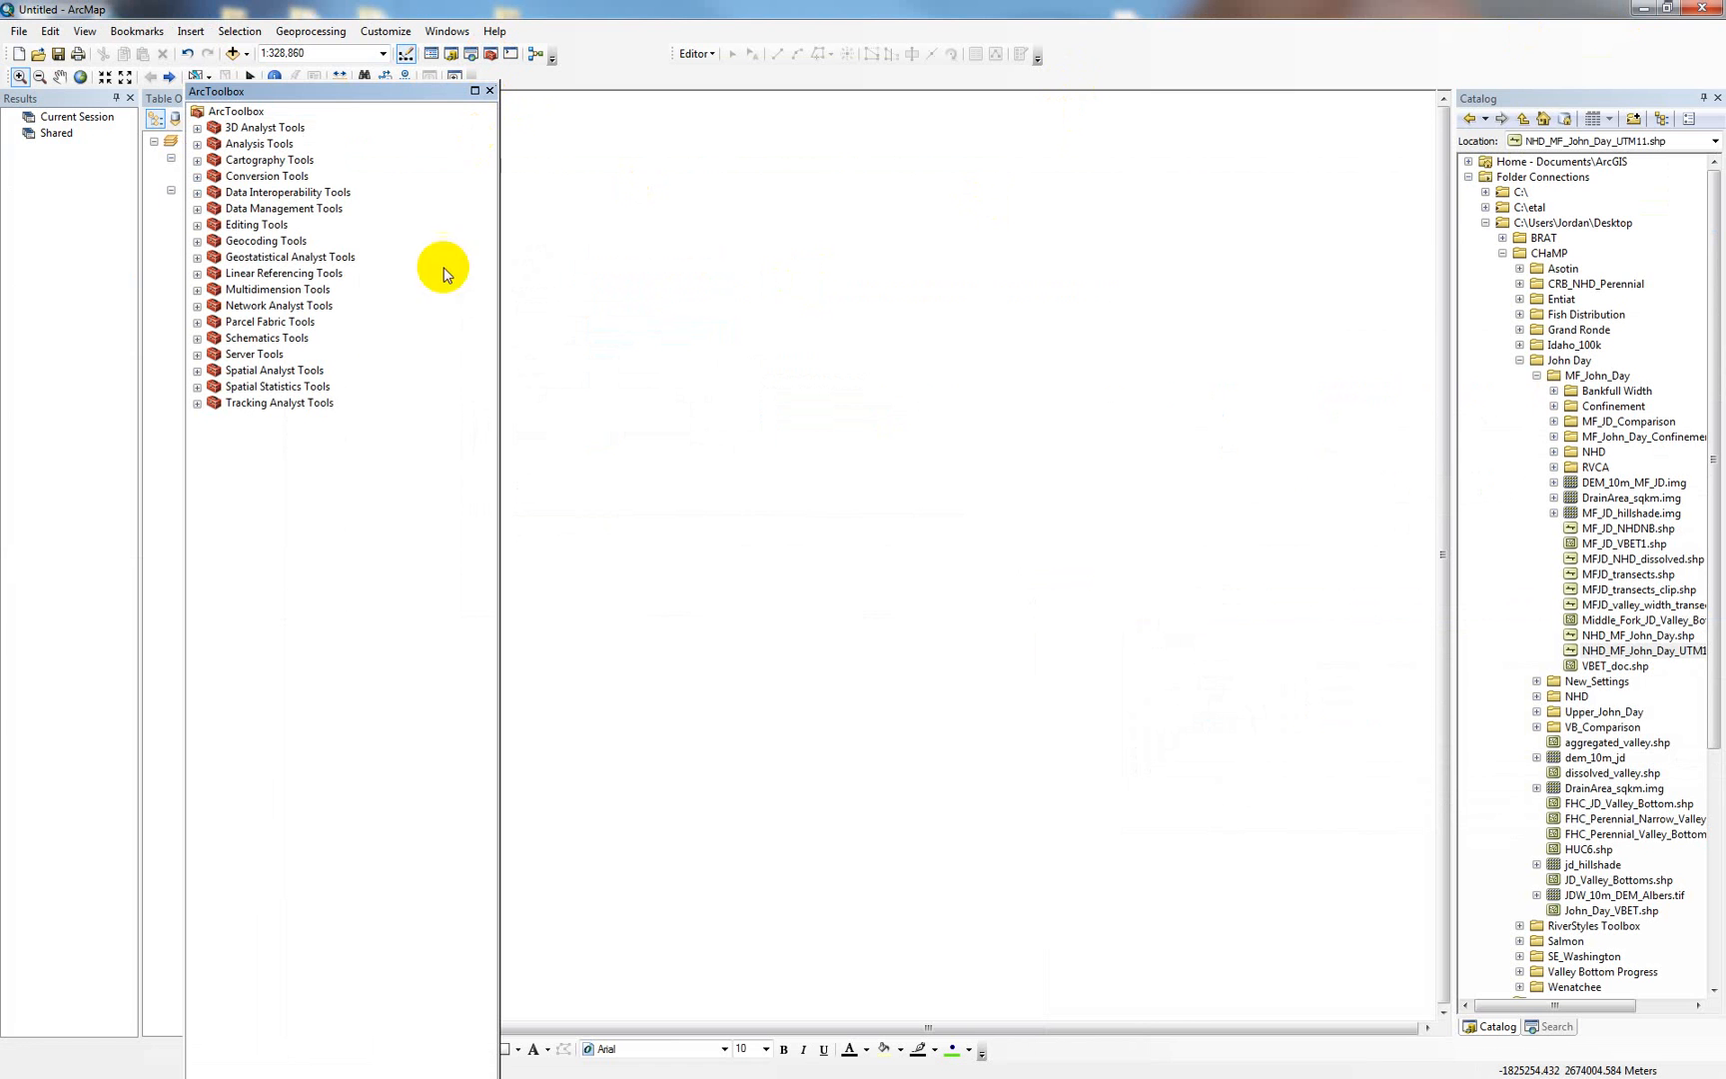
right_click(348, 504)
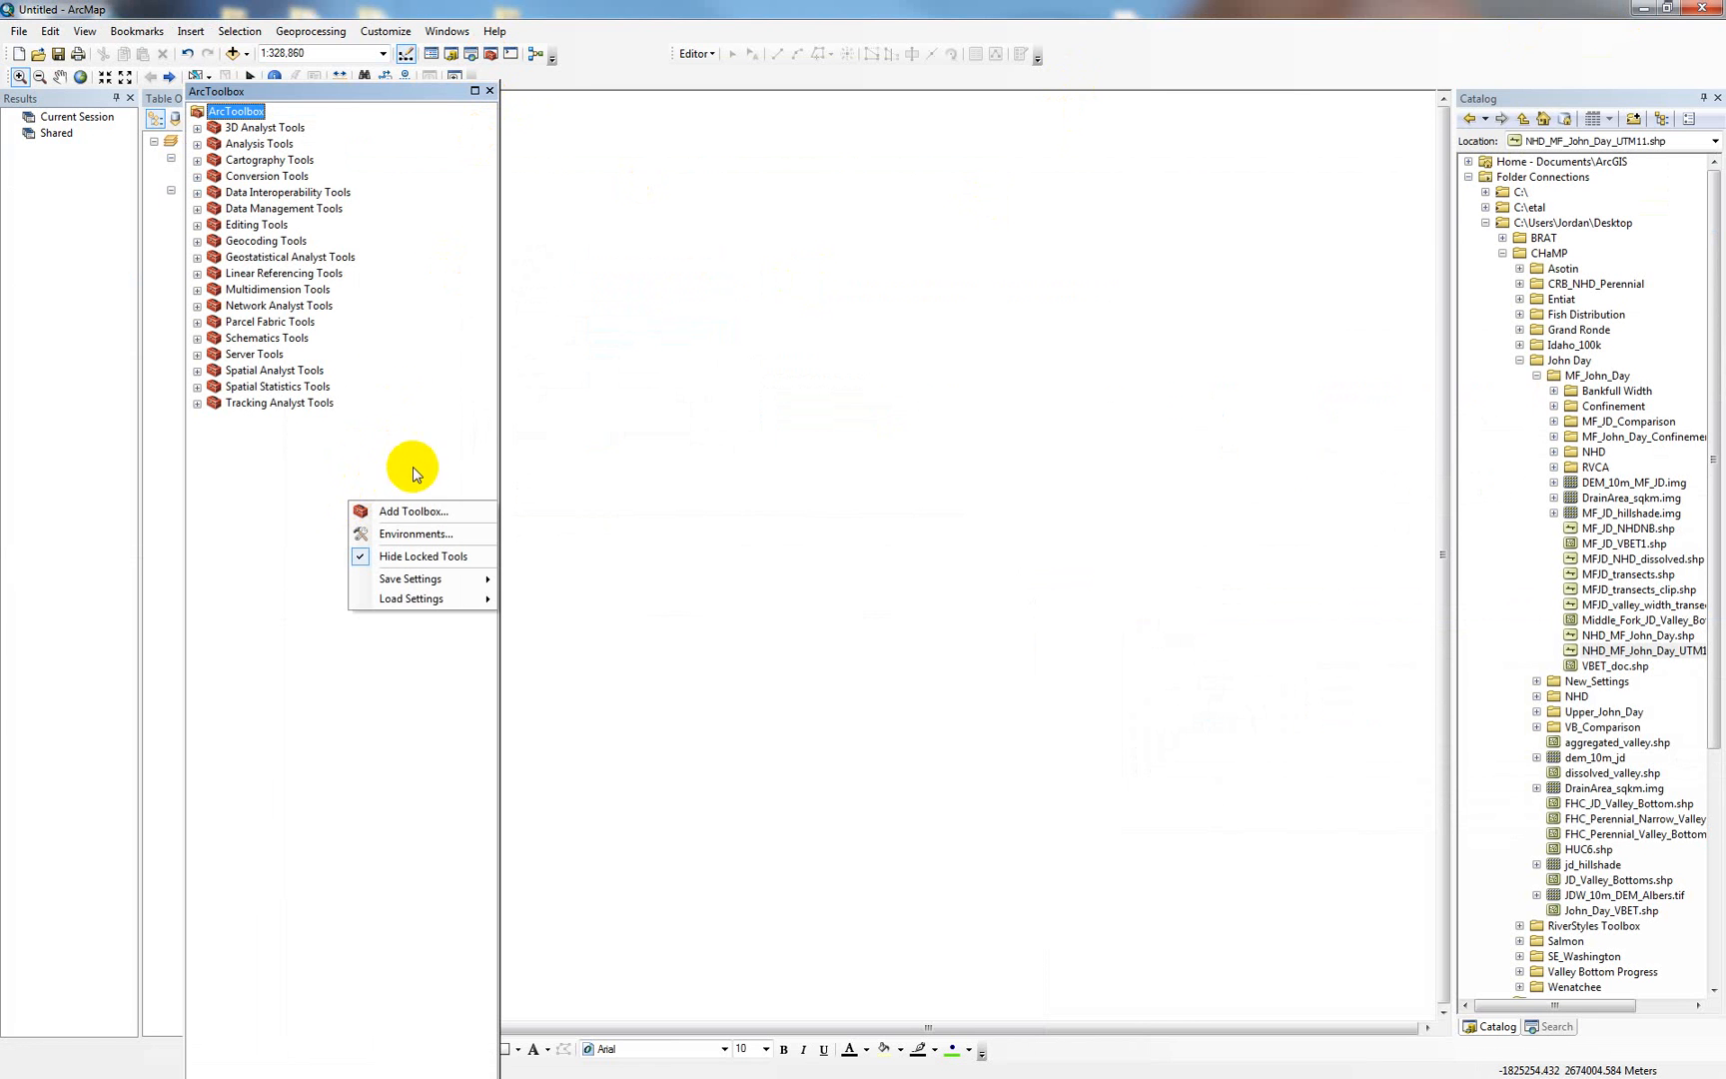
click(414, 507)
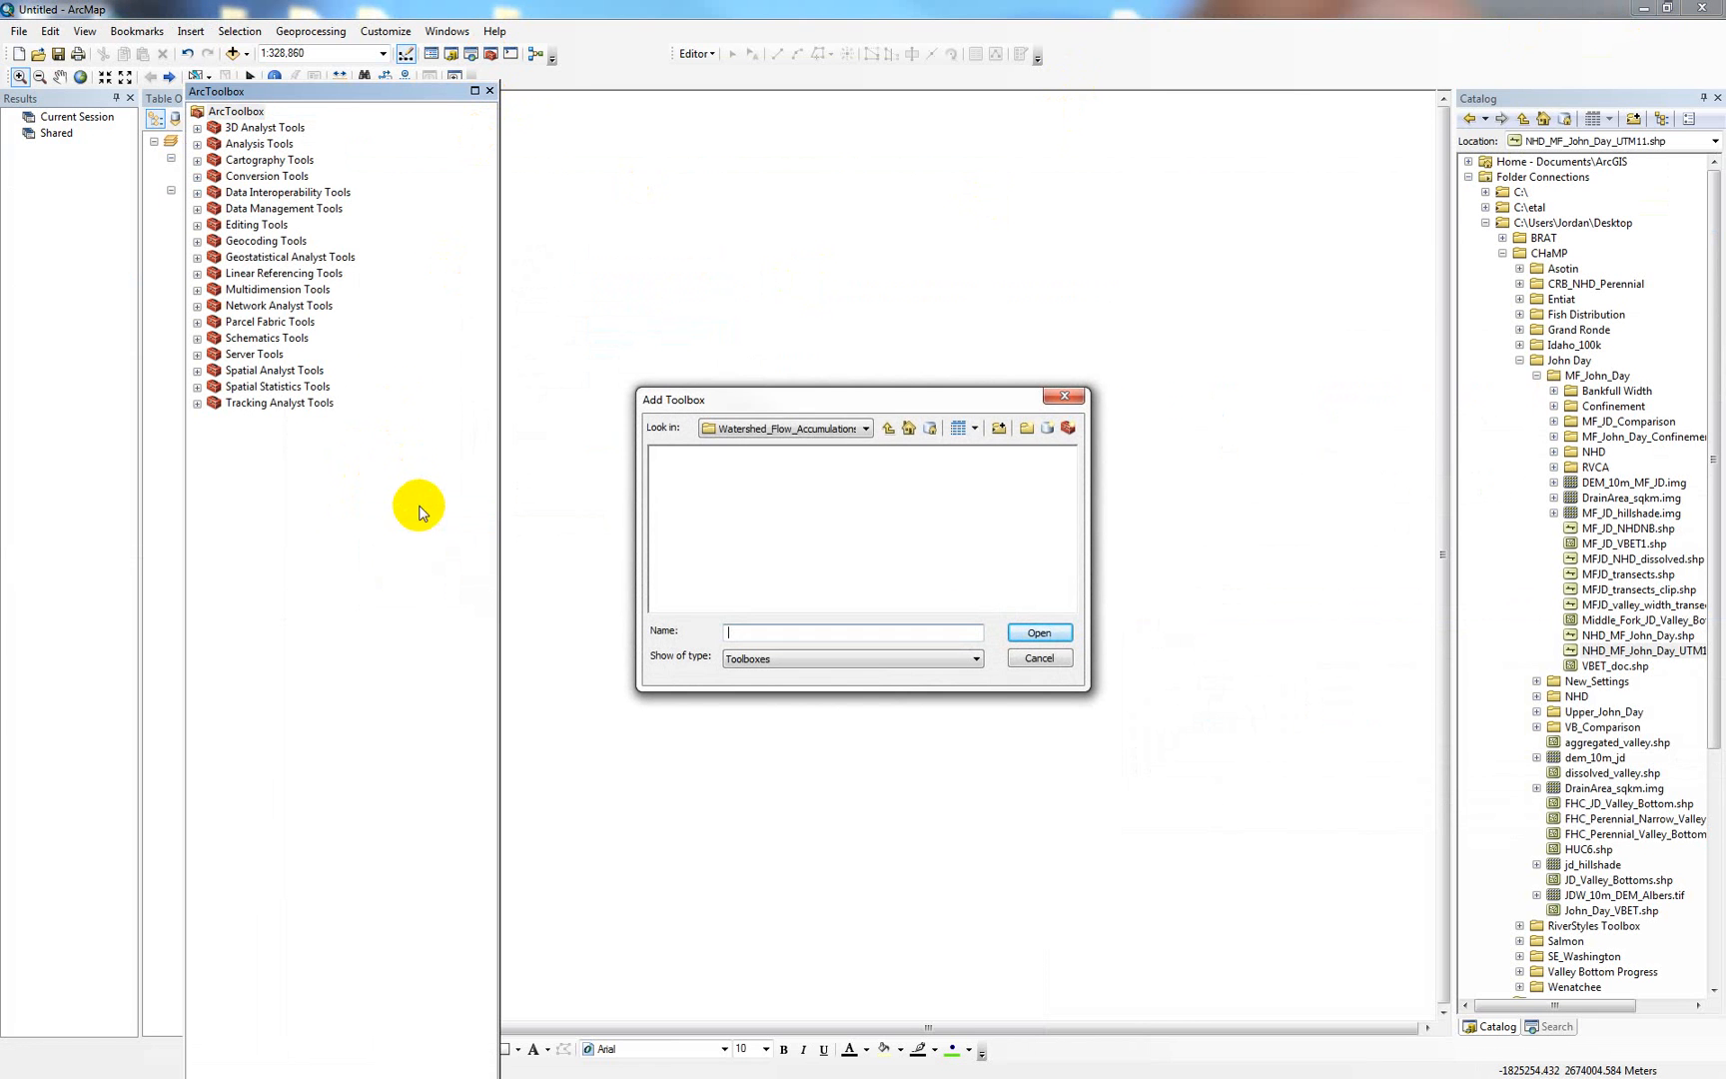
click(888, 429)
click(888, 429)
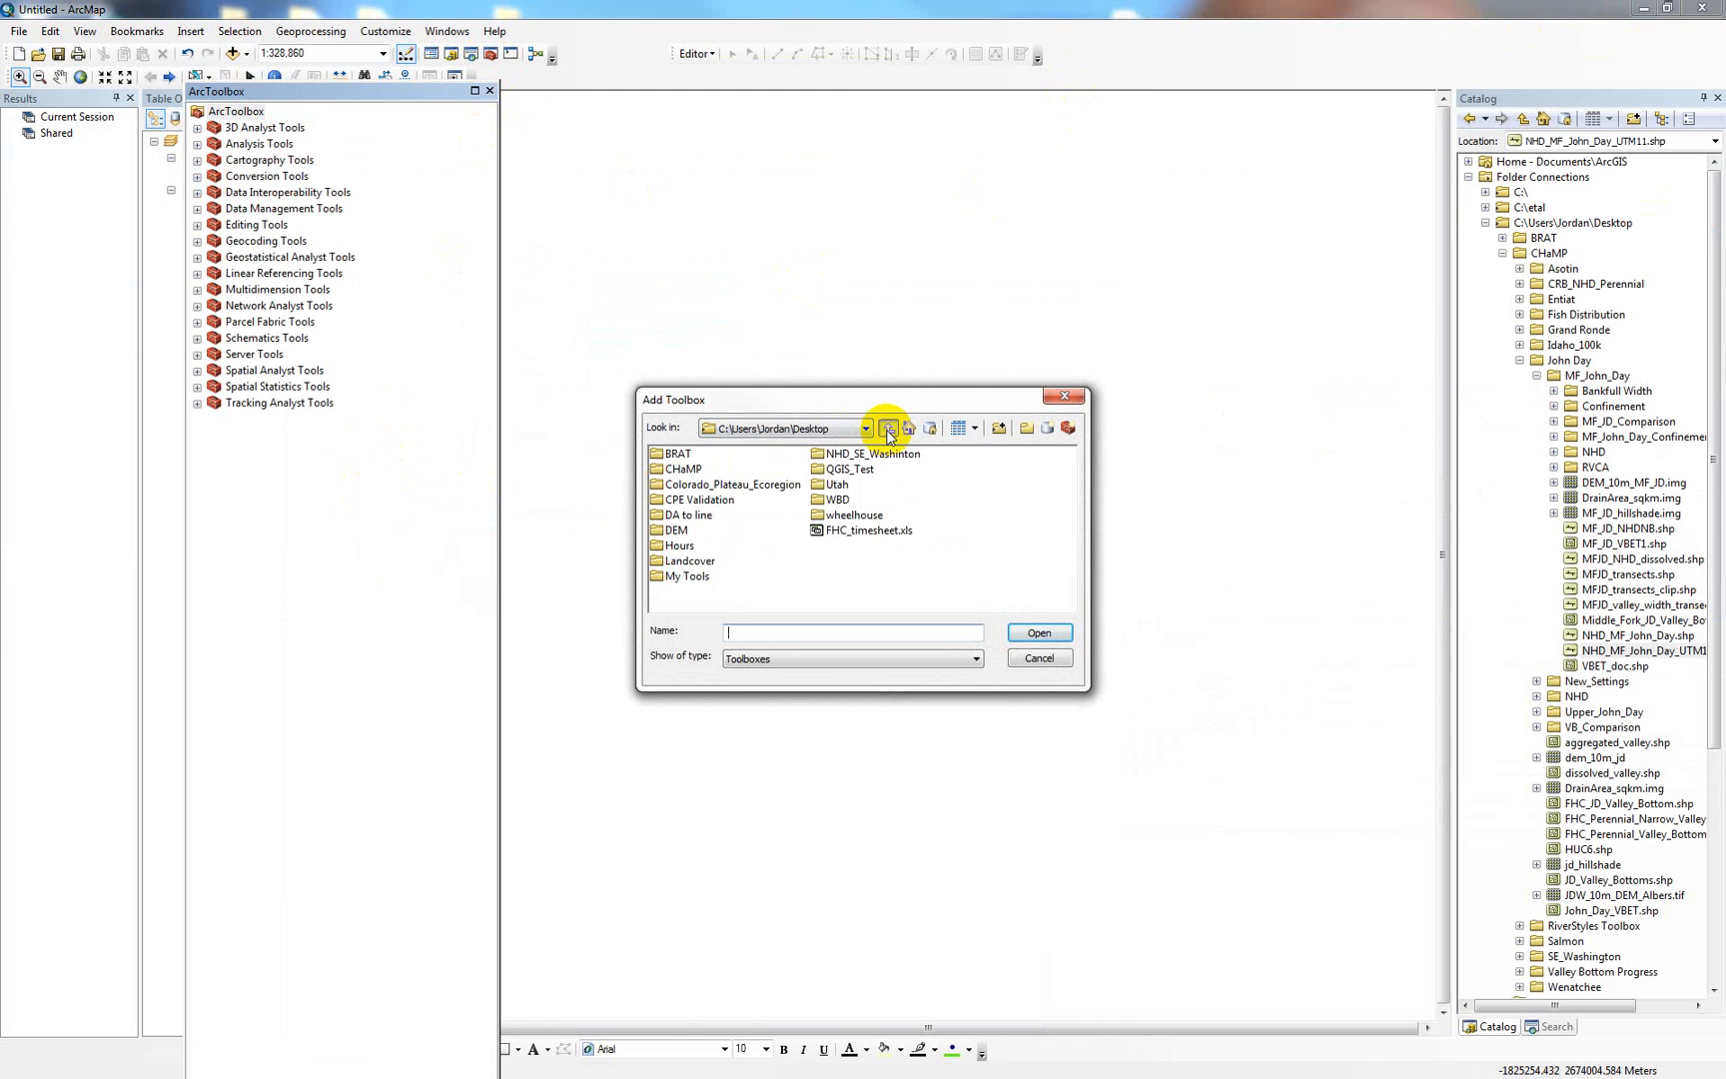
click(888, 429)
double_click(736, 488)
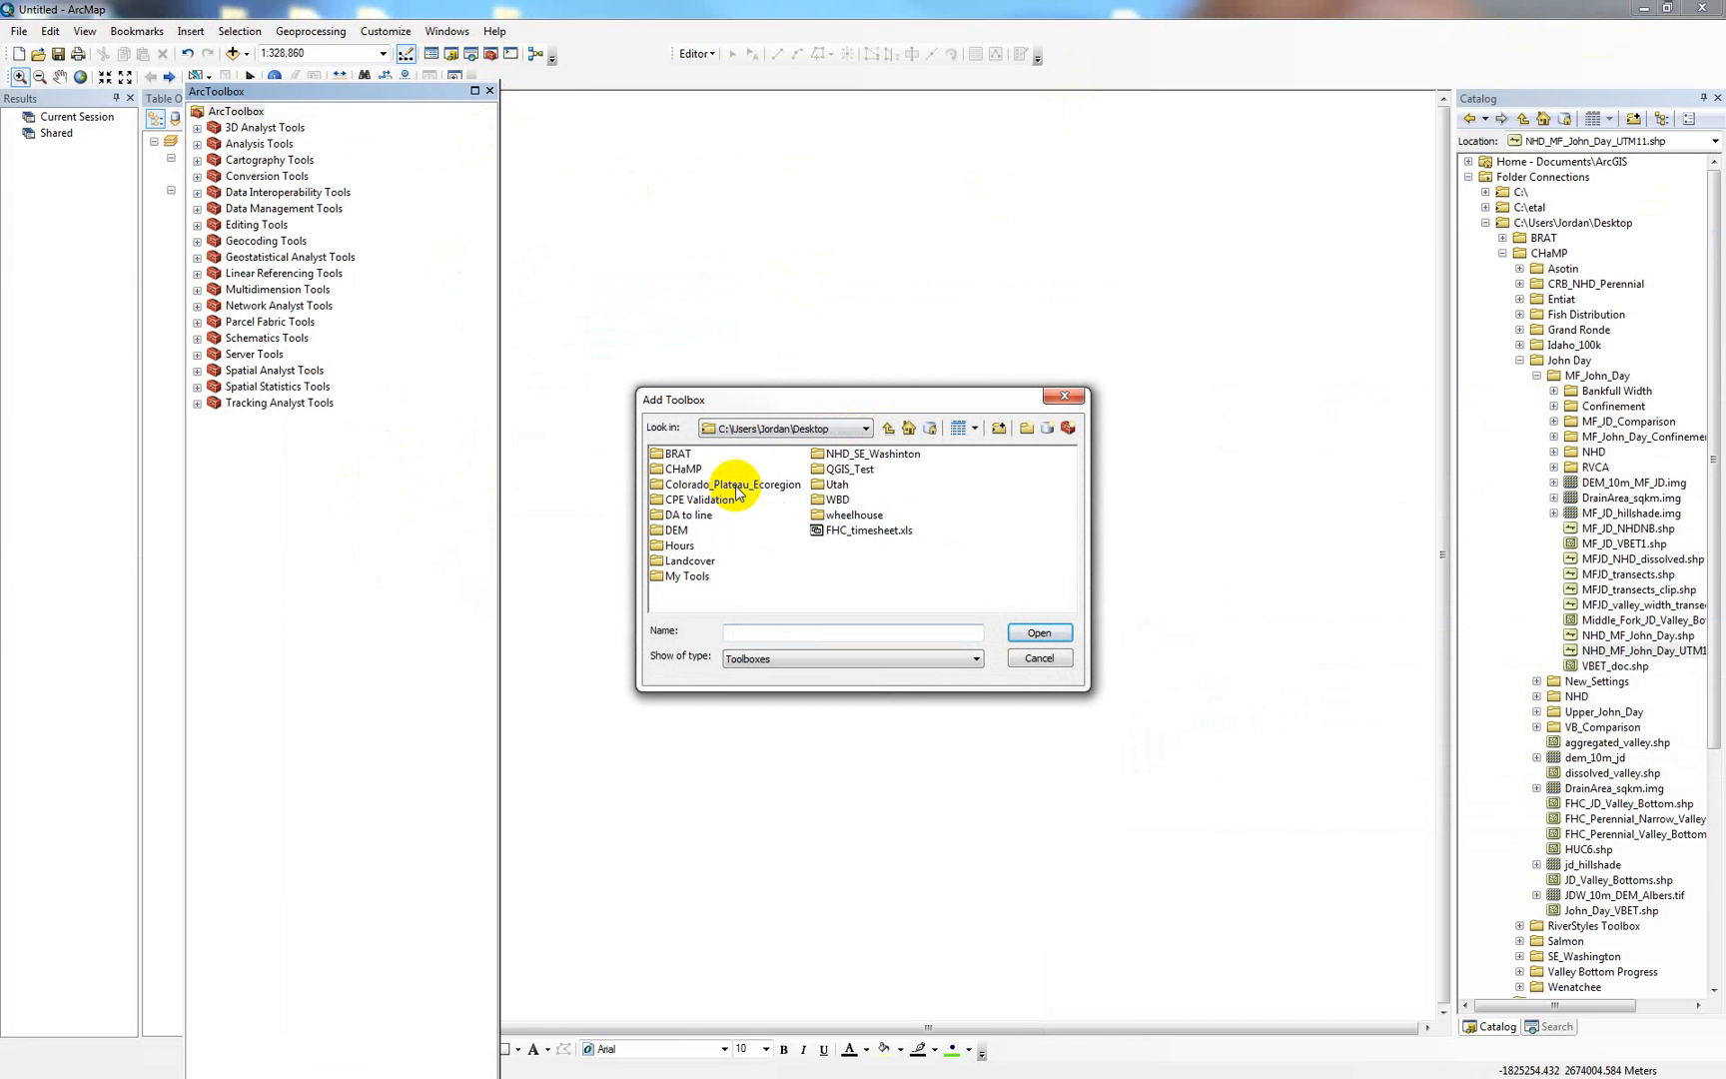
double_click(687, 577)
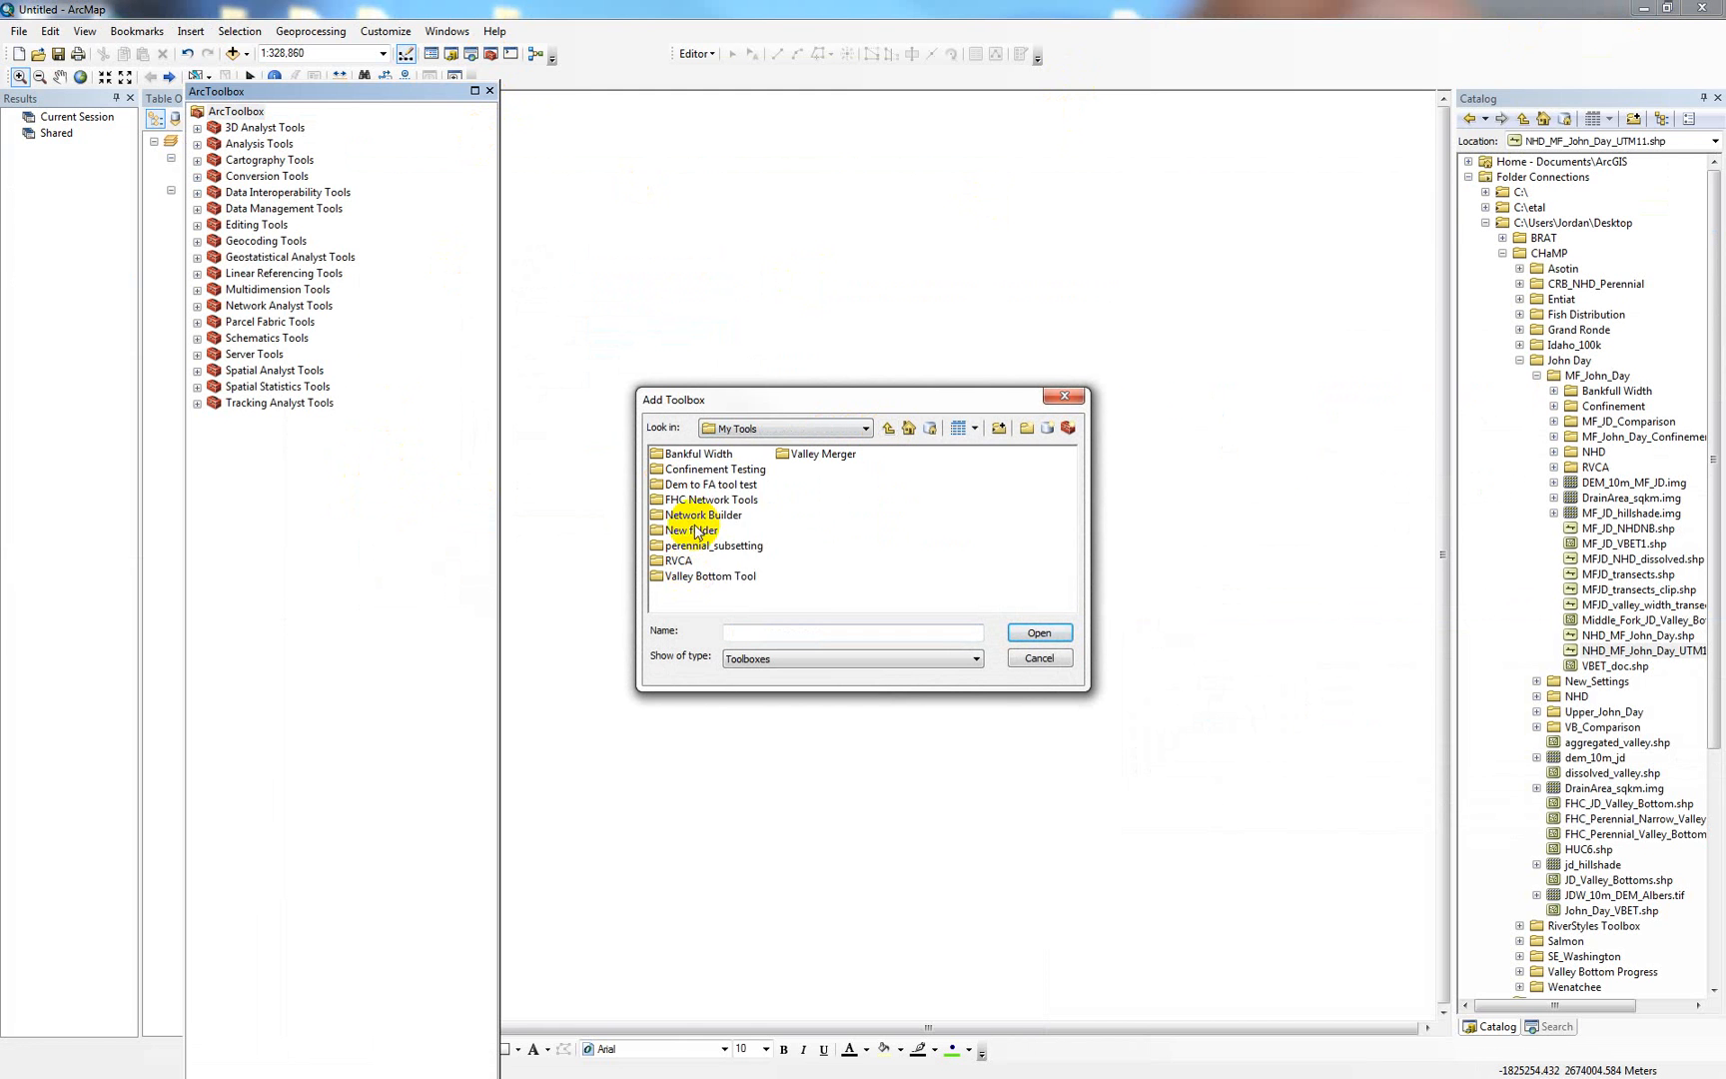
double_click(712, 499)
click(714, 469)
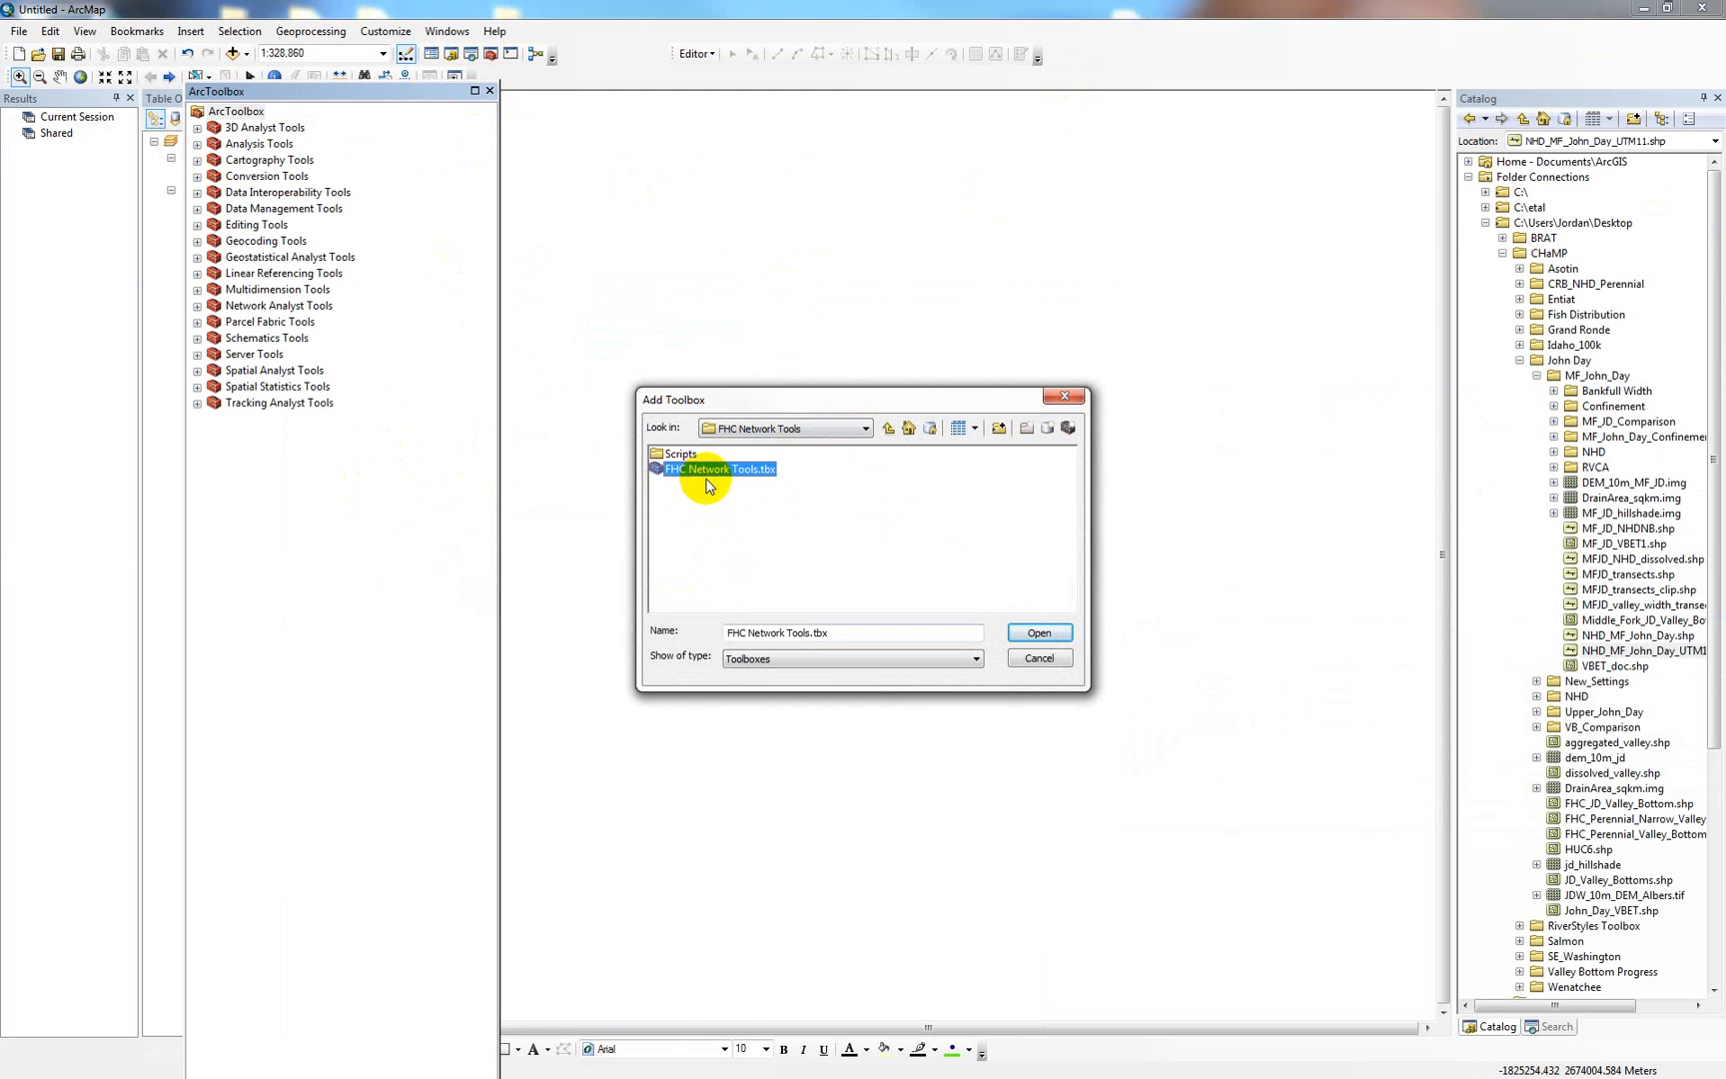
click(1037, 633)
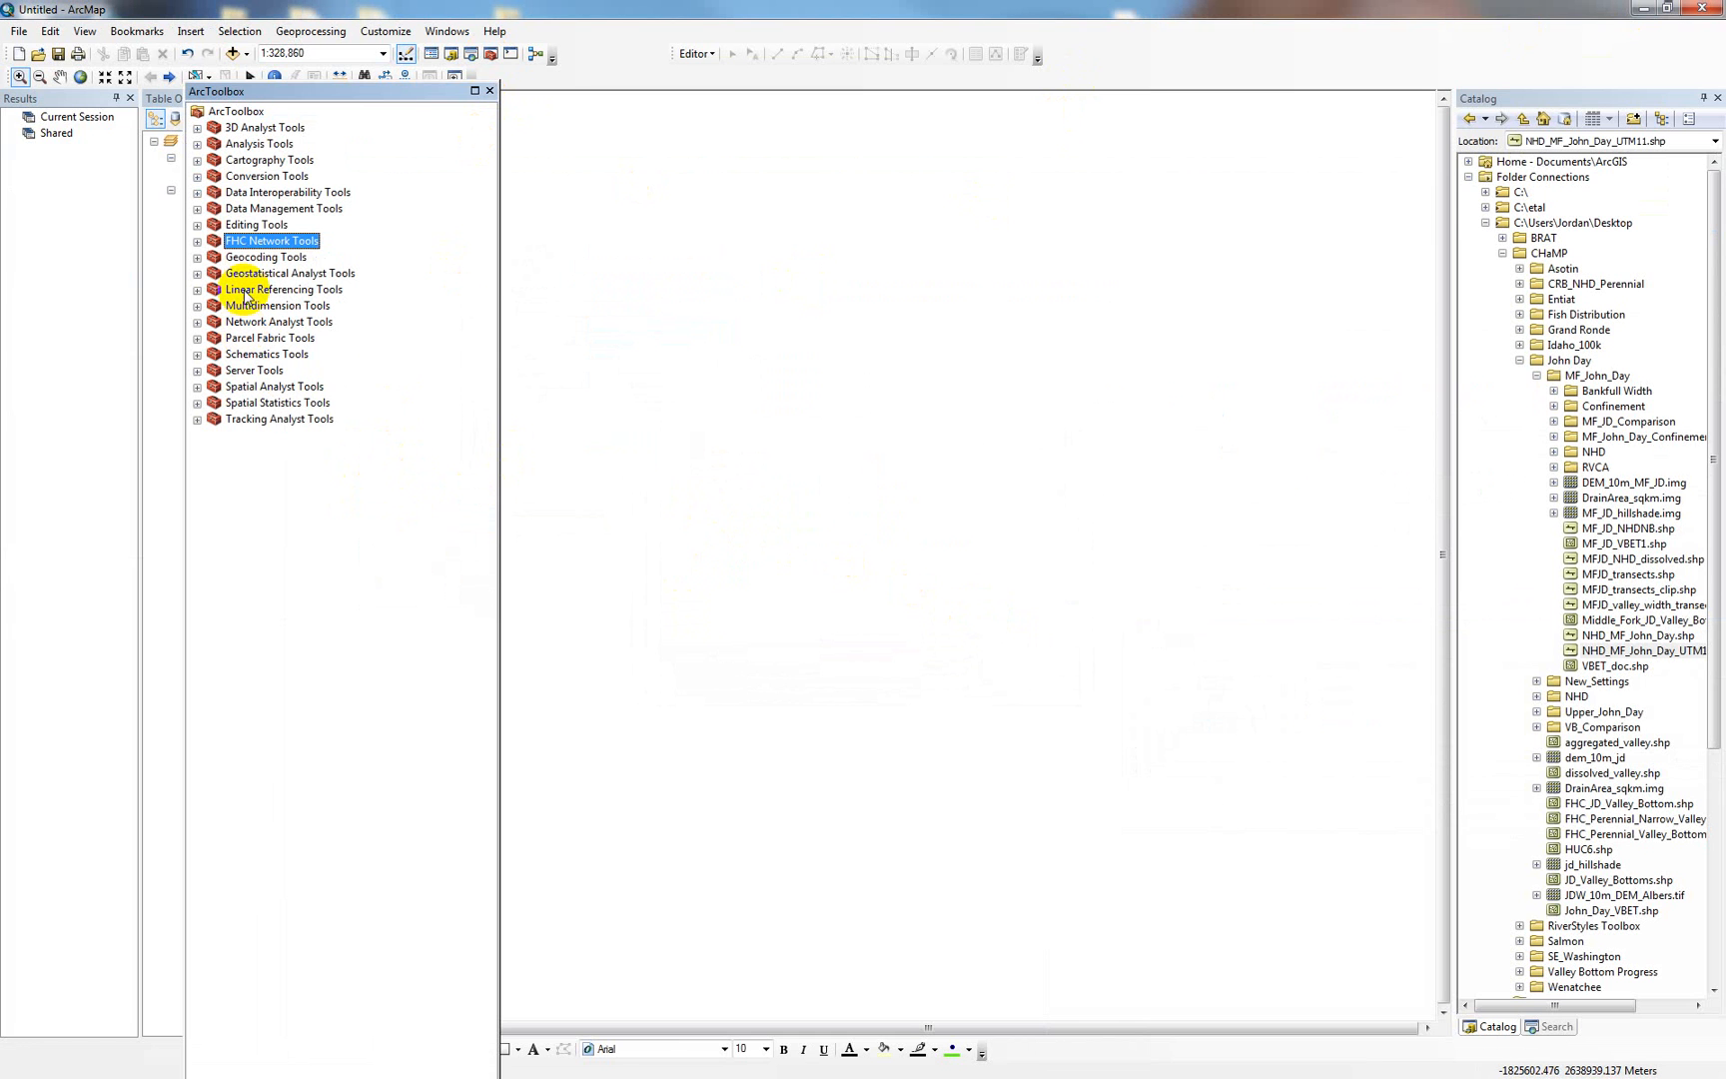
click(198, 243)
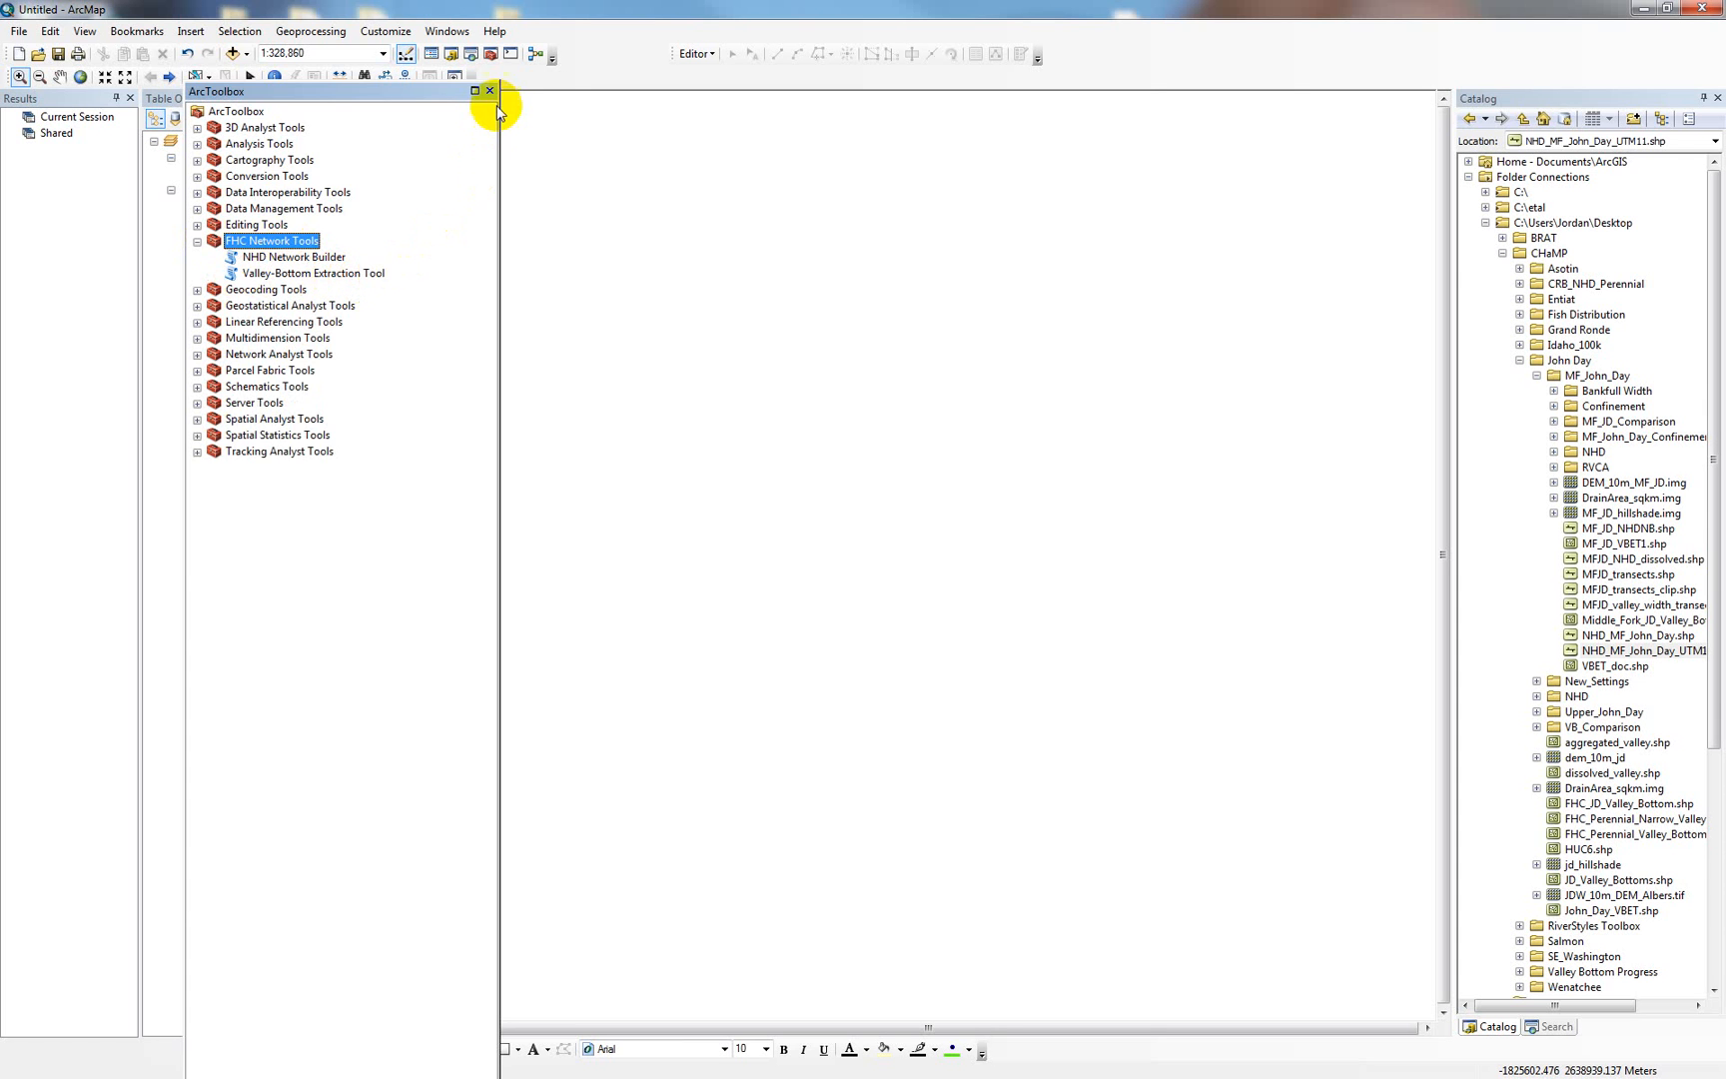
- Close ArcToolbox and turn on the DEM_10m_MF_JD.img and NHD_MF_John_Day_UTM11 layers
click(490, 91)
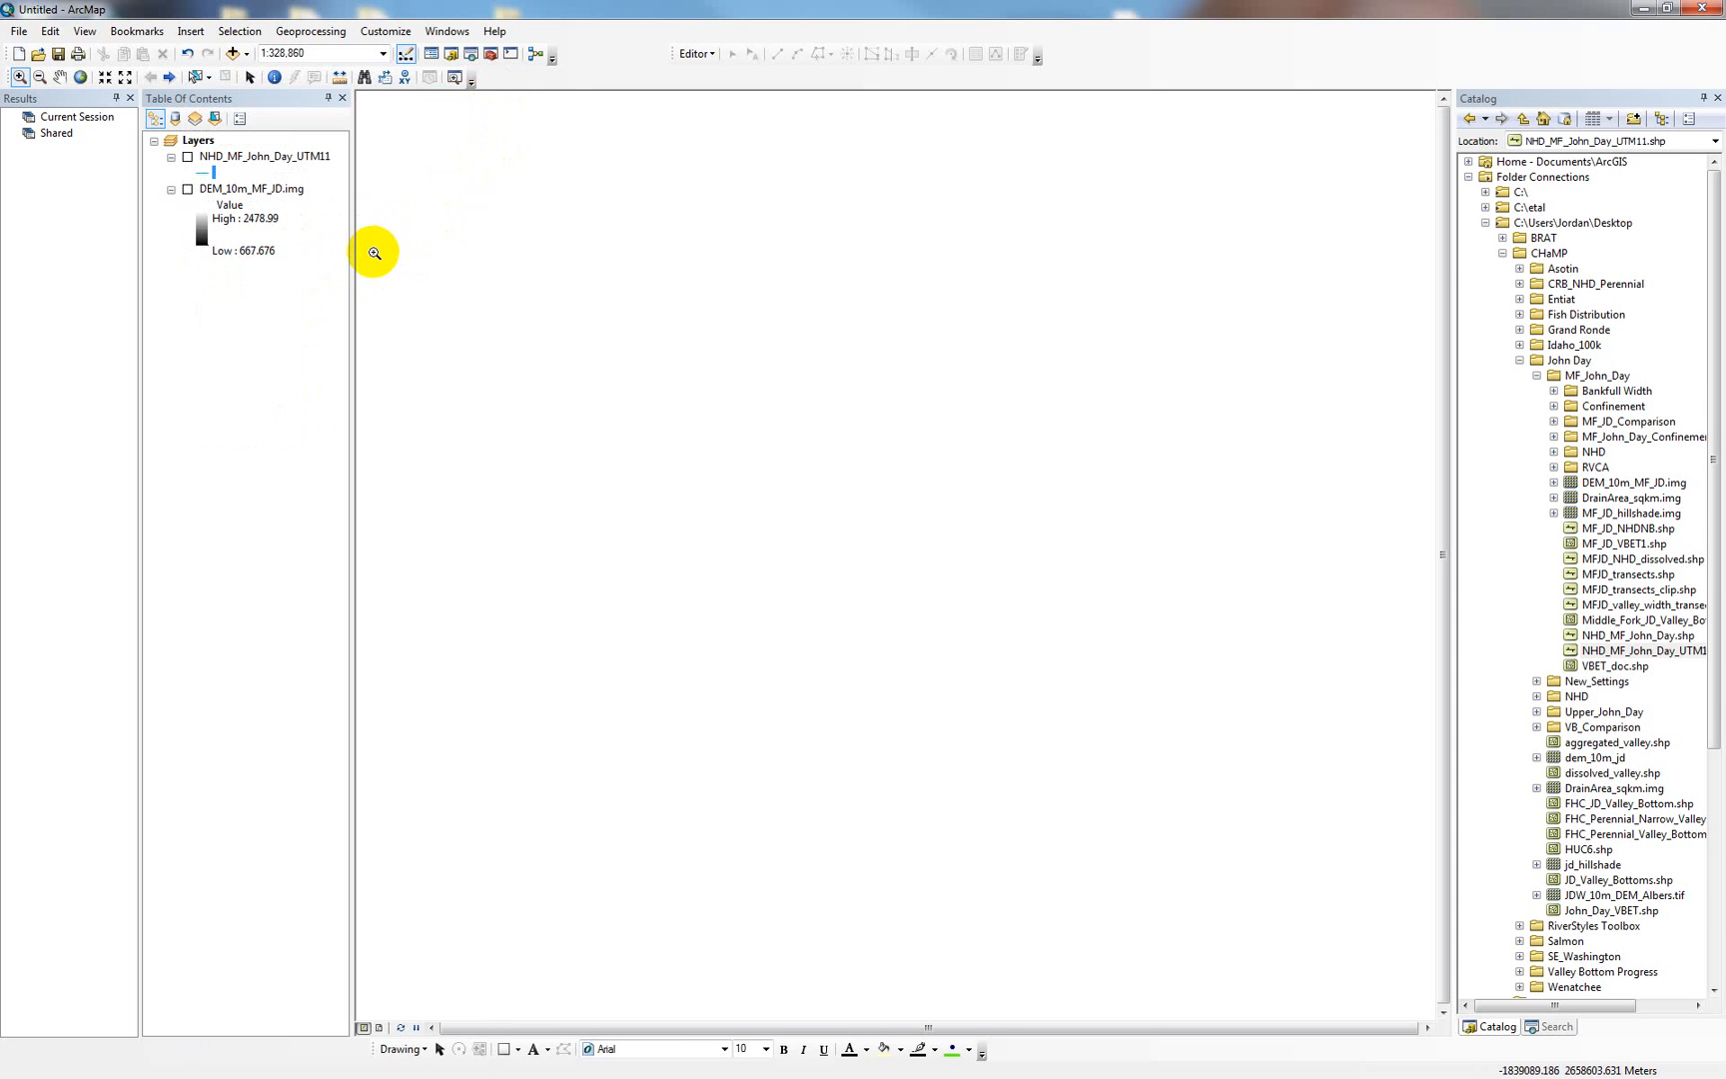
click(189, 190)
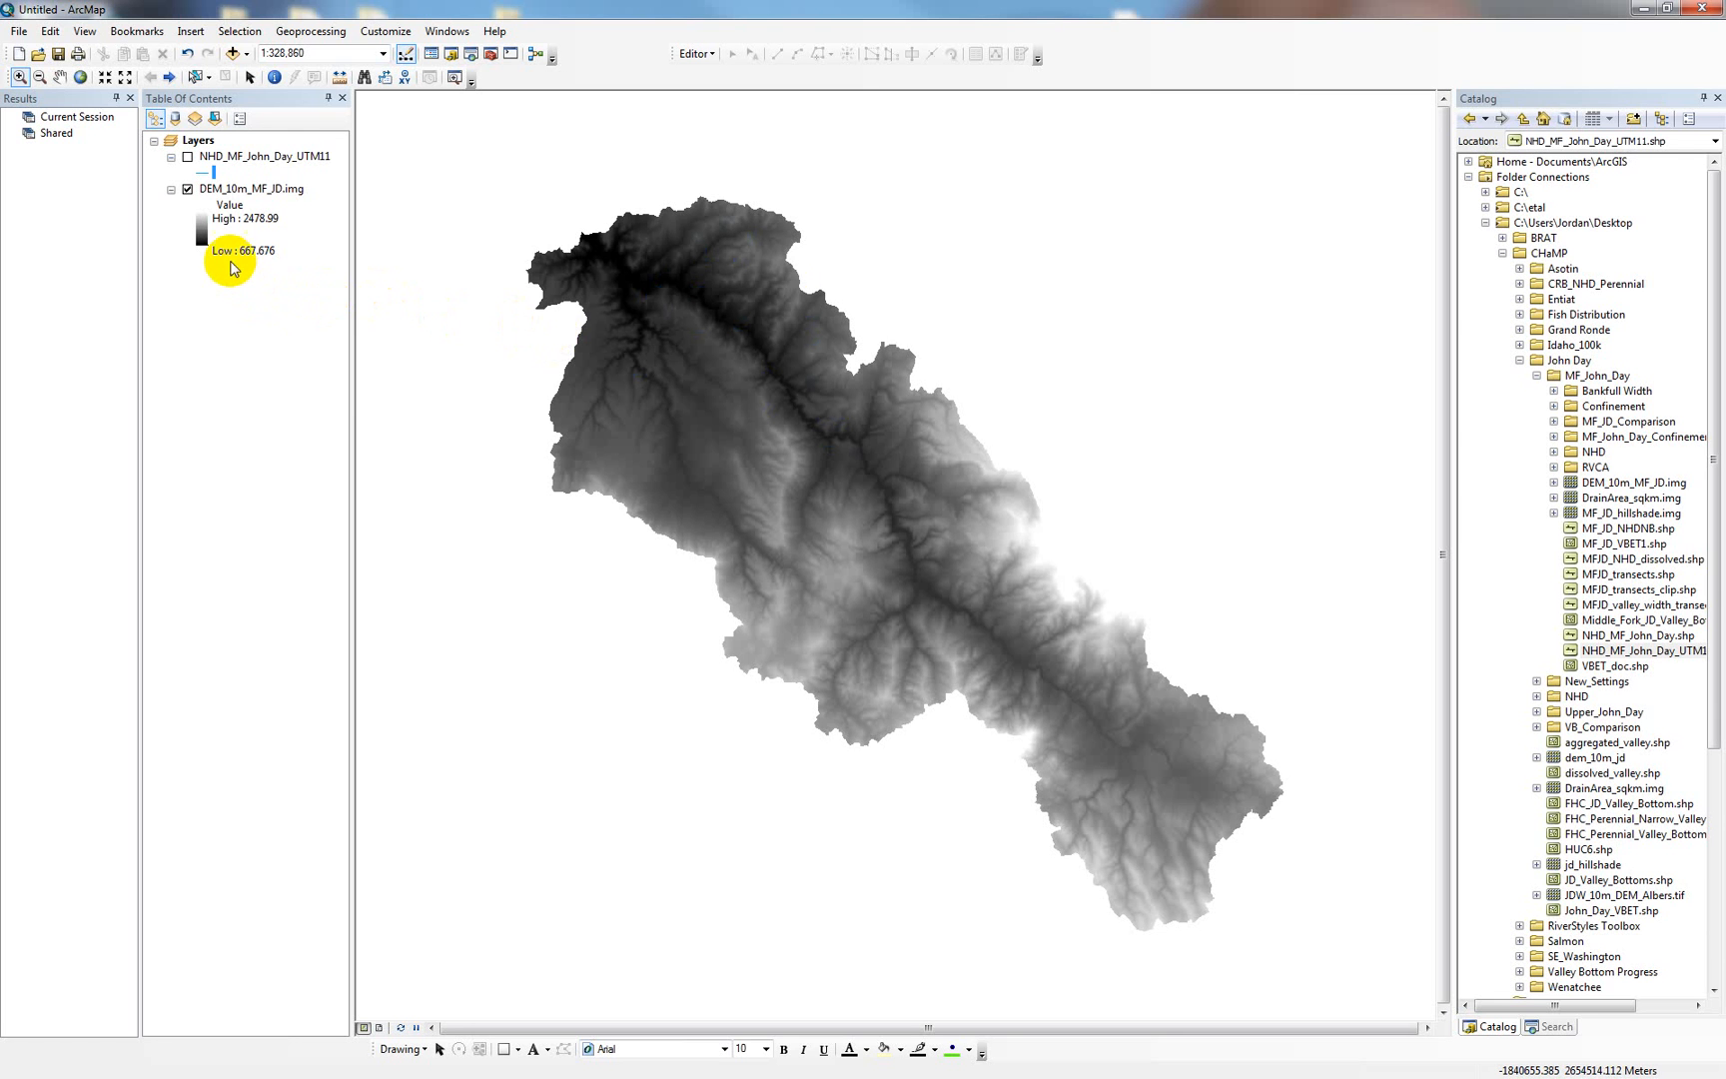
click(188, 158)
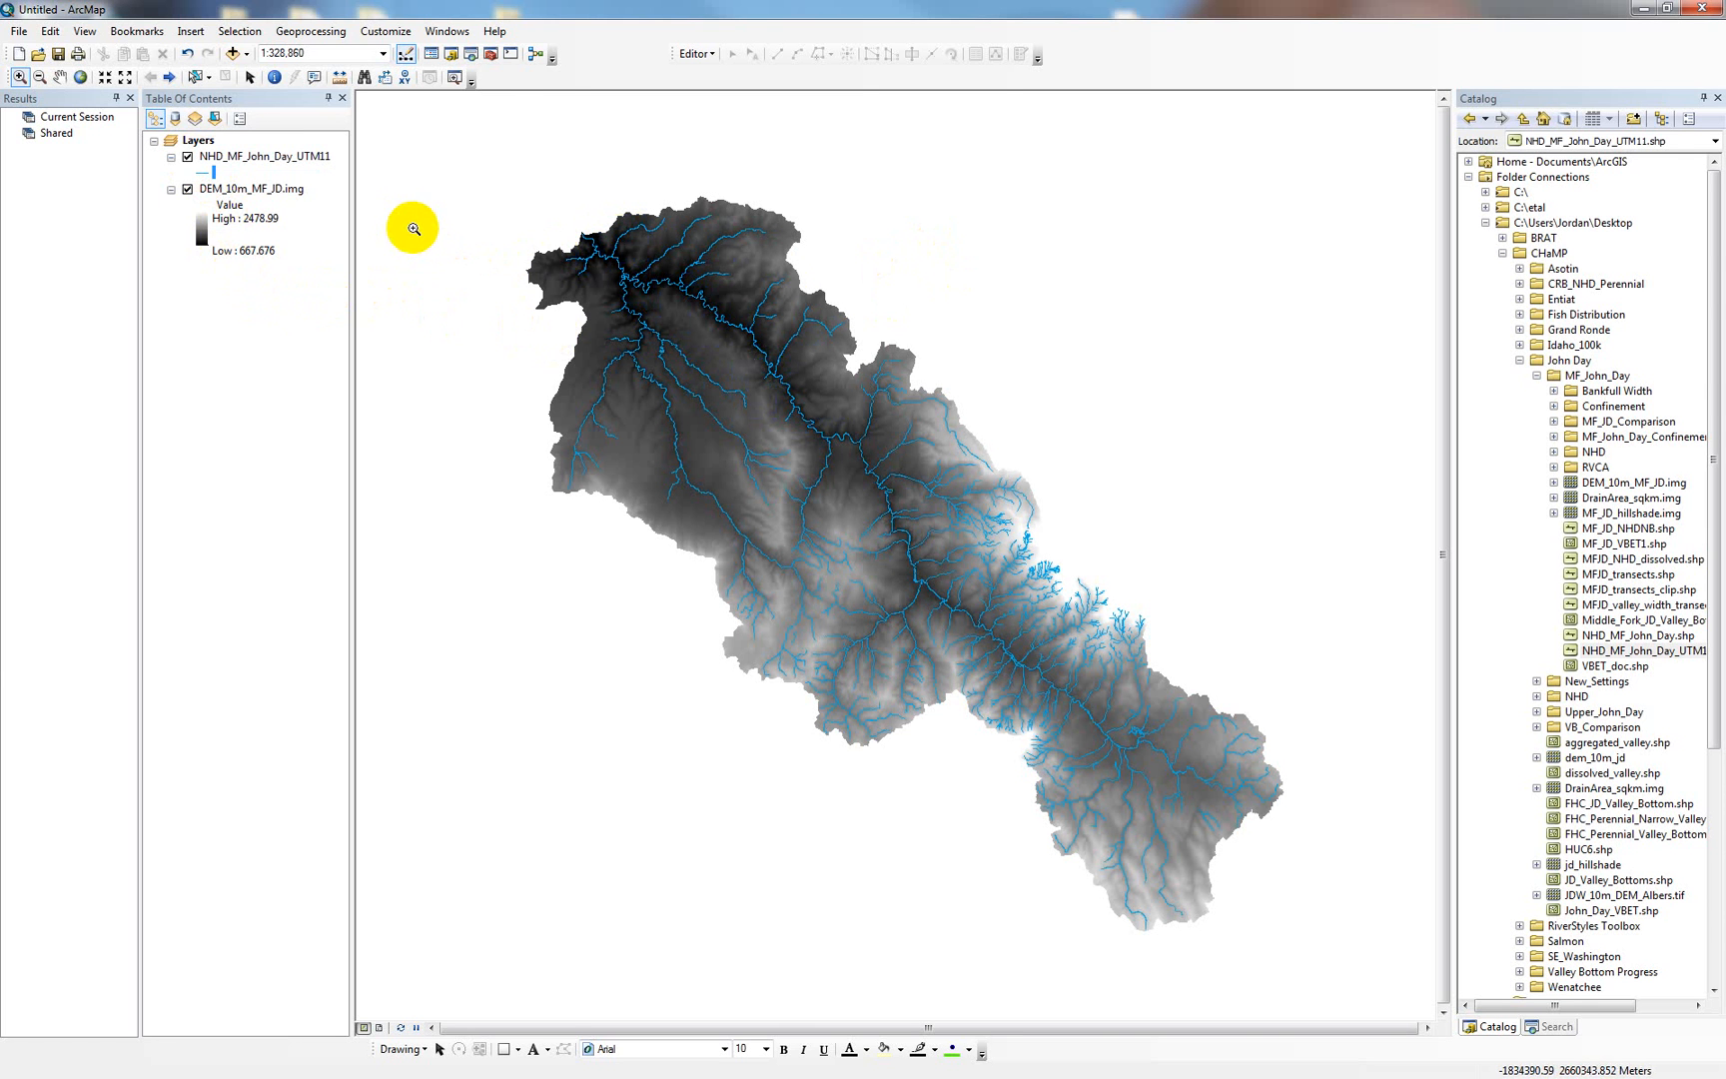
- Open the Valley-Bottom Extraction Tool and set its workspace to the Desktop\CHaMP\John Day\MF_John_Day folder
click(490, 55)
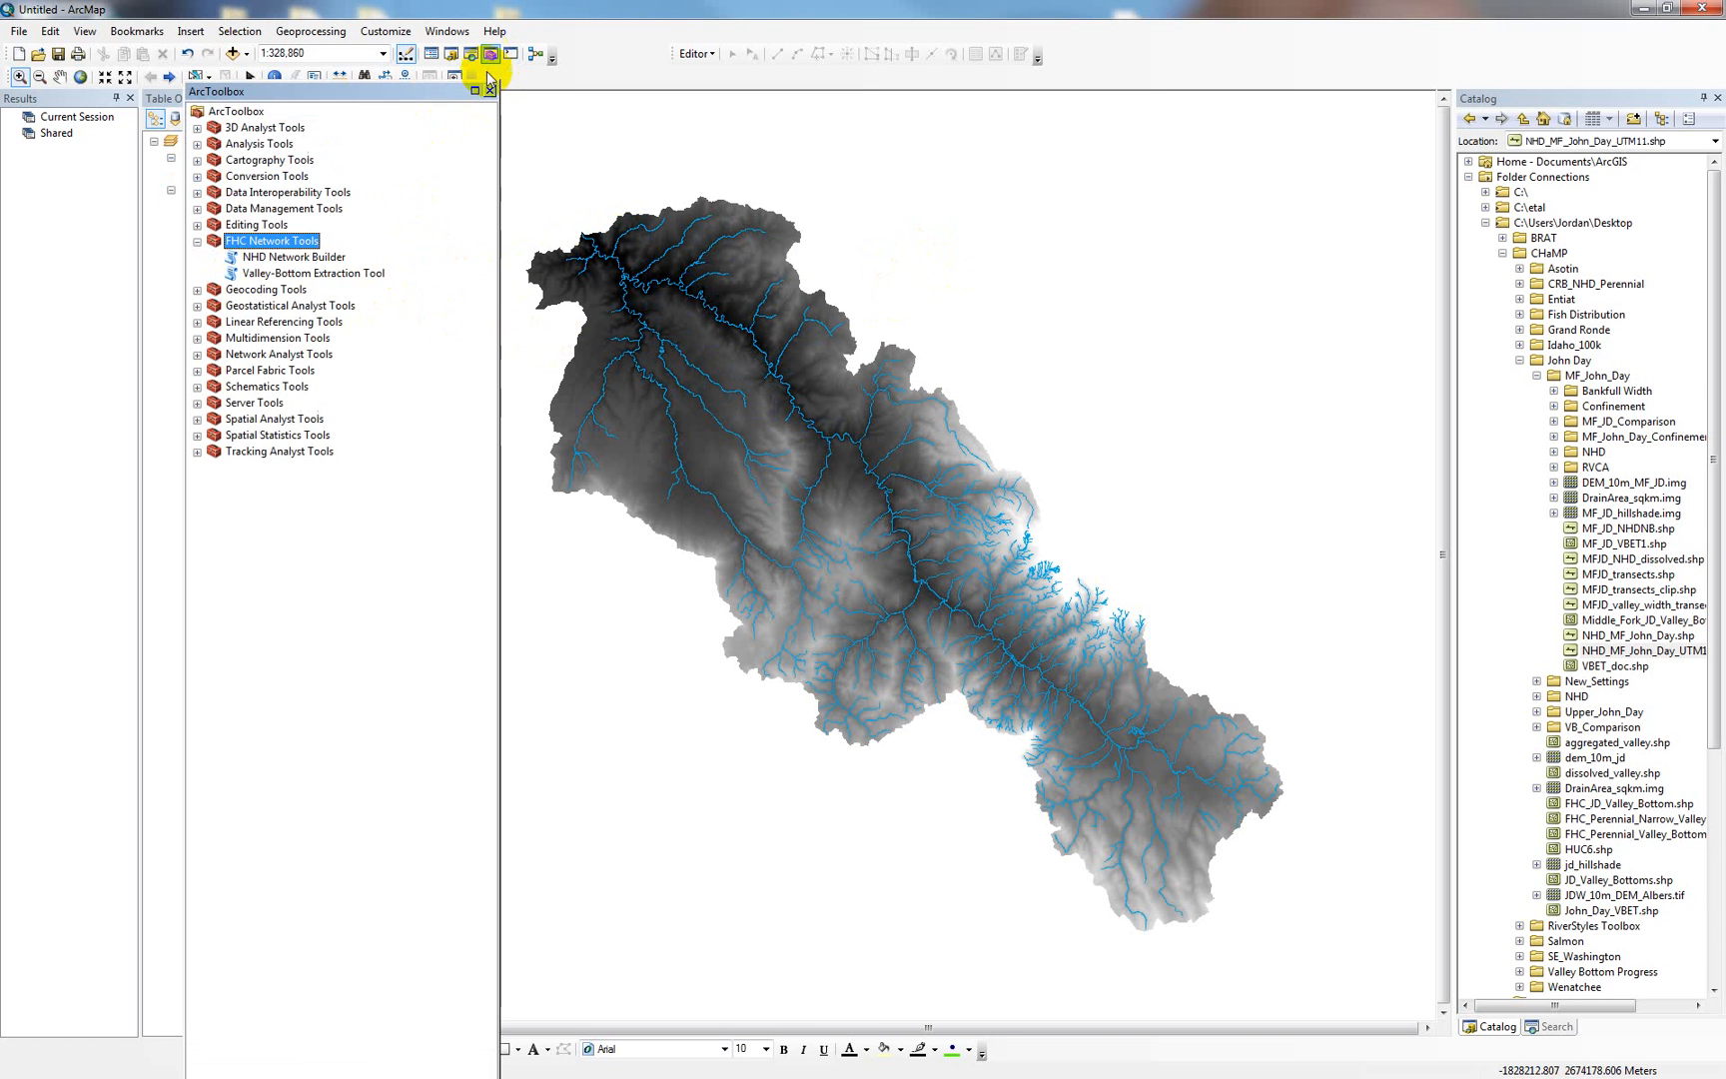
double_click(275, 272)
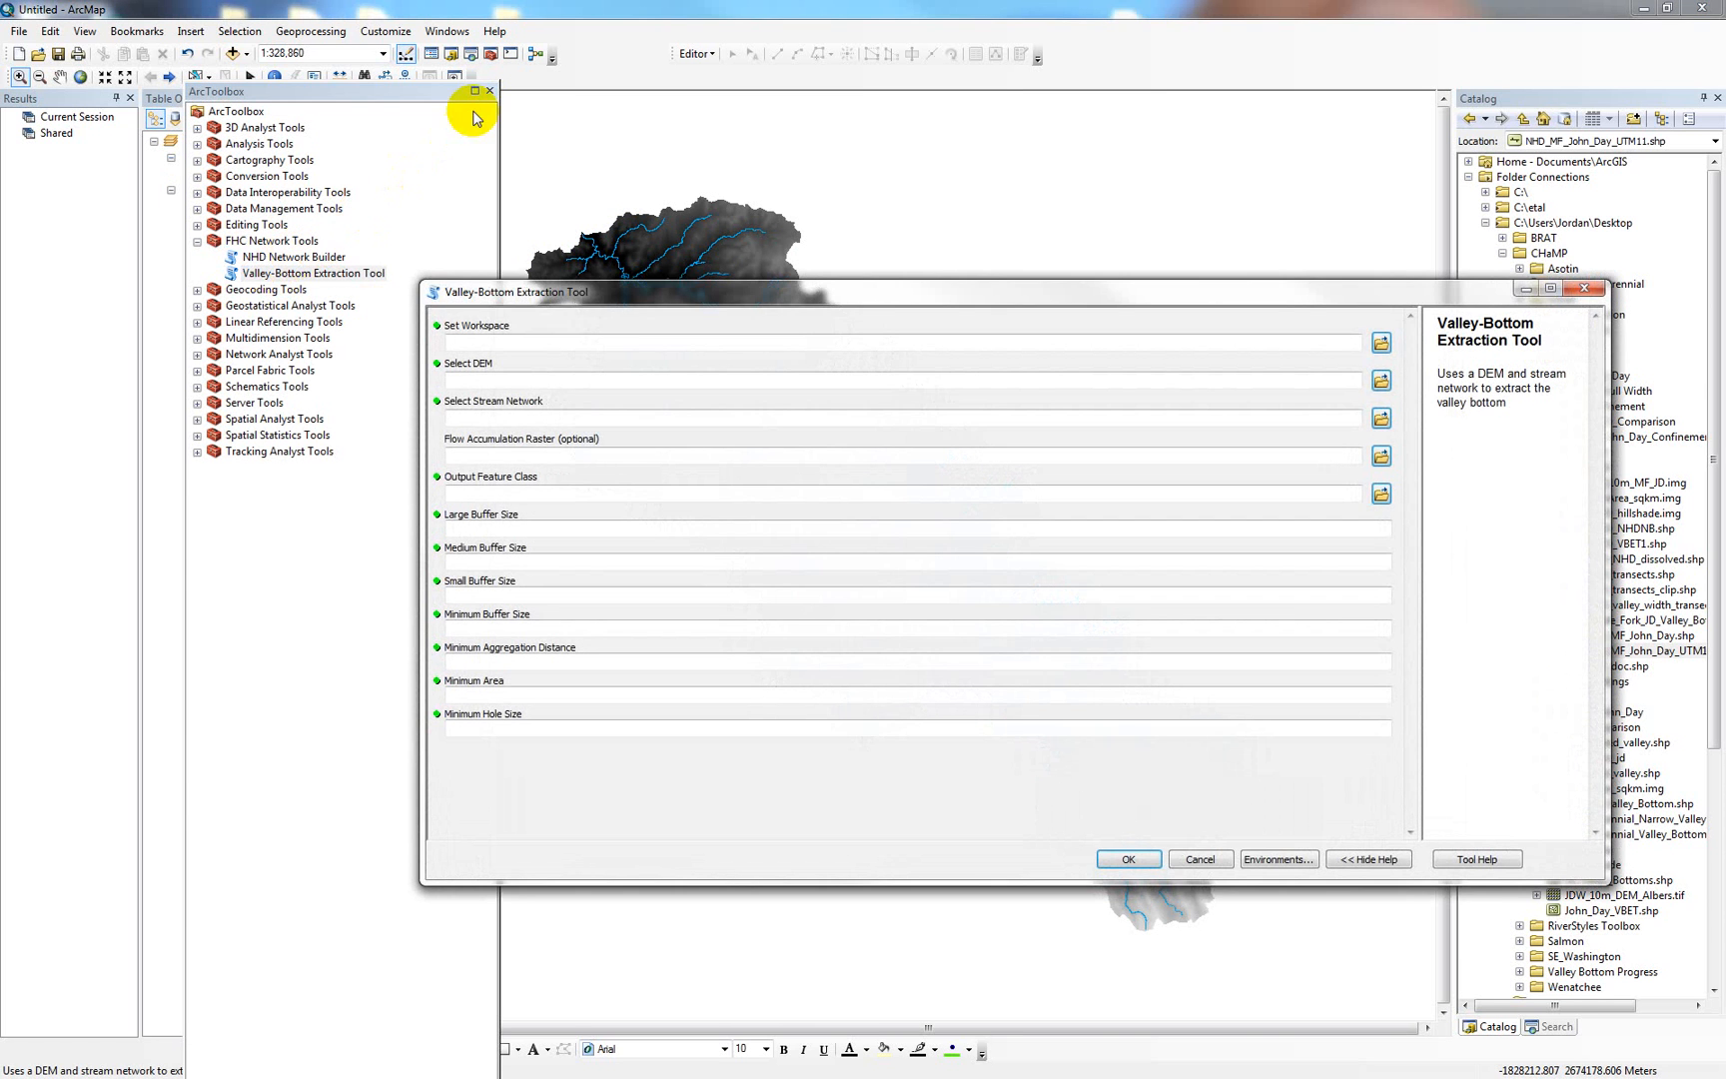
click(489, 91)
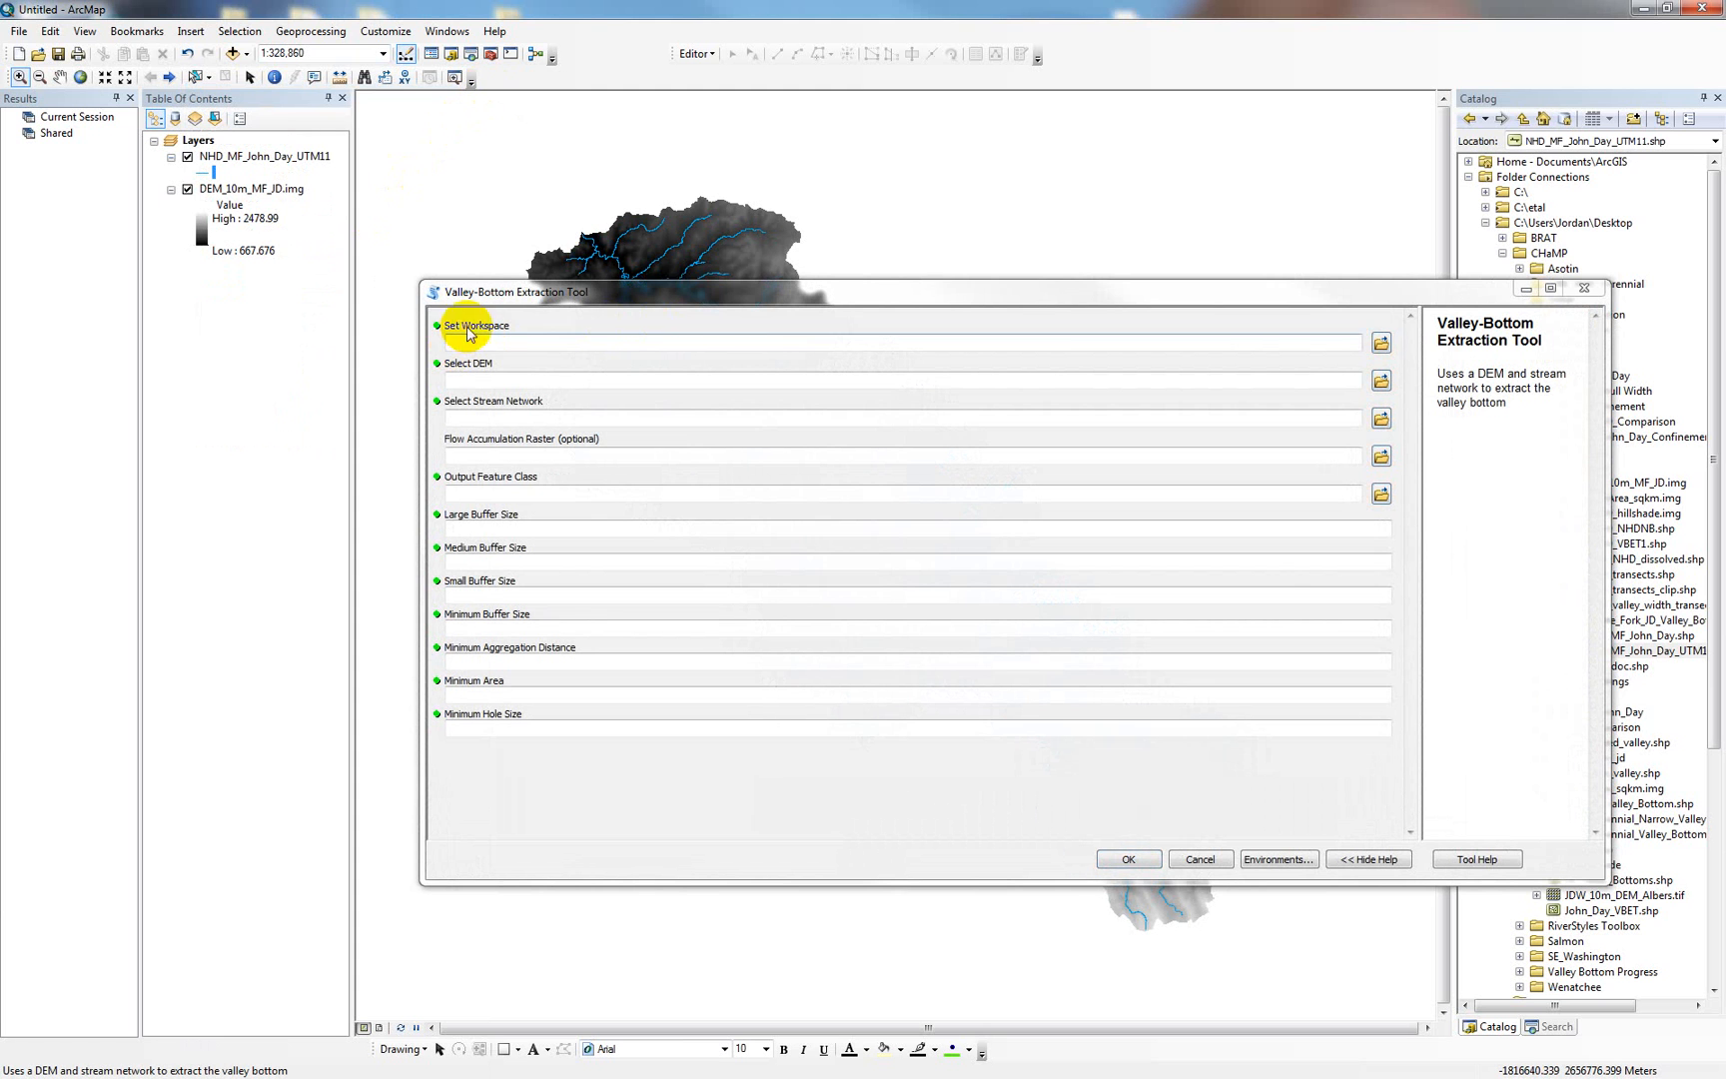
click(1381, 343)
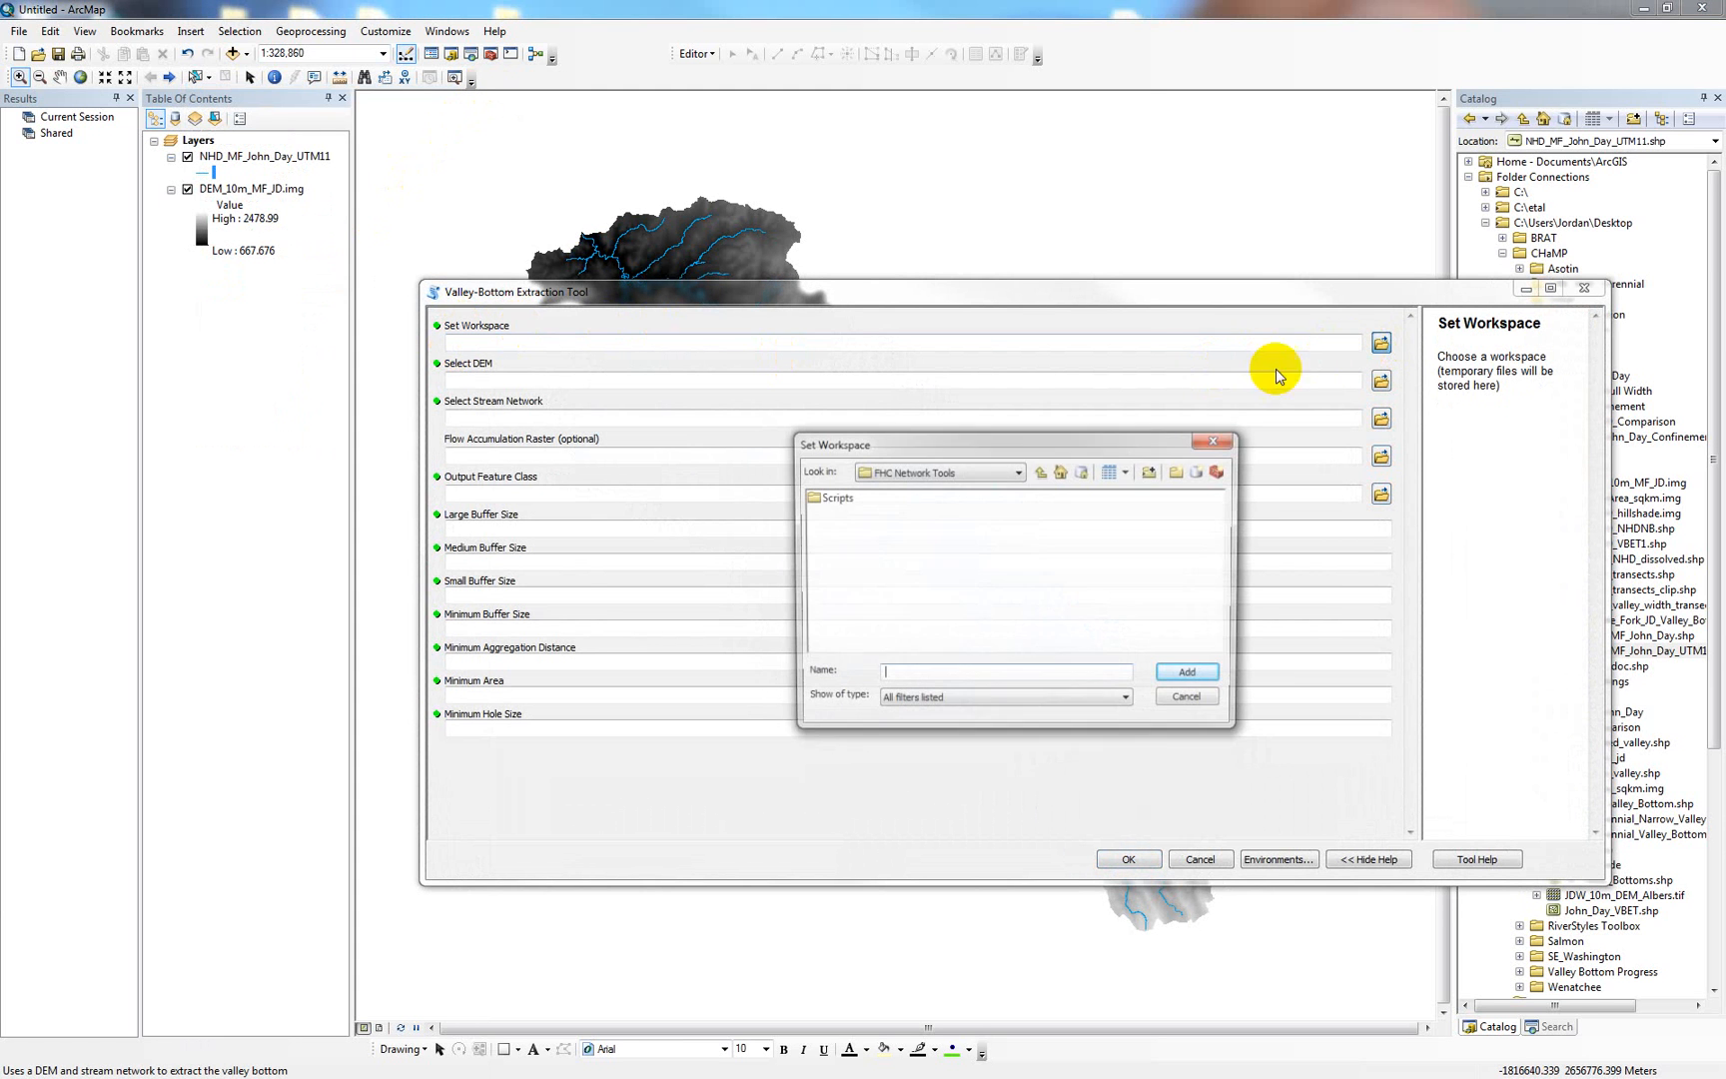
click(1041, 473)
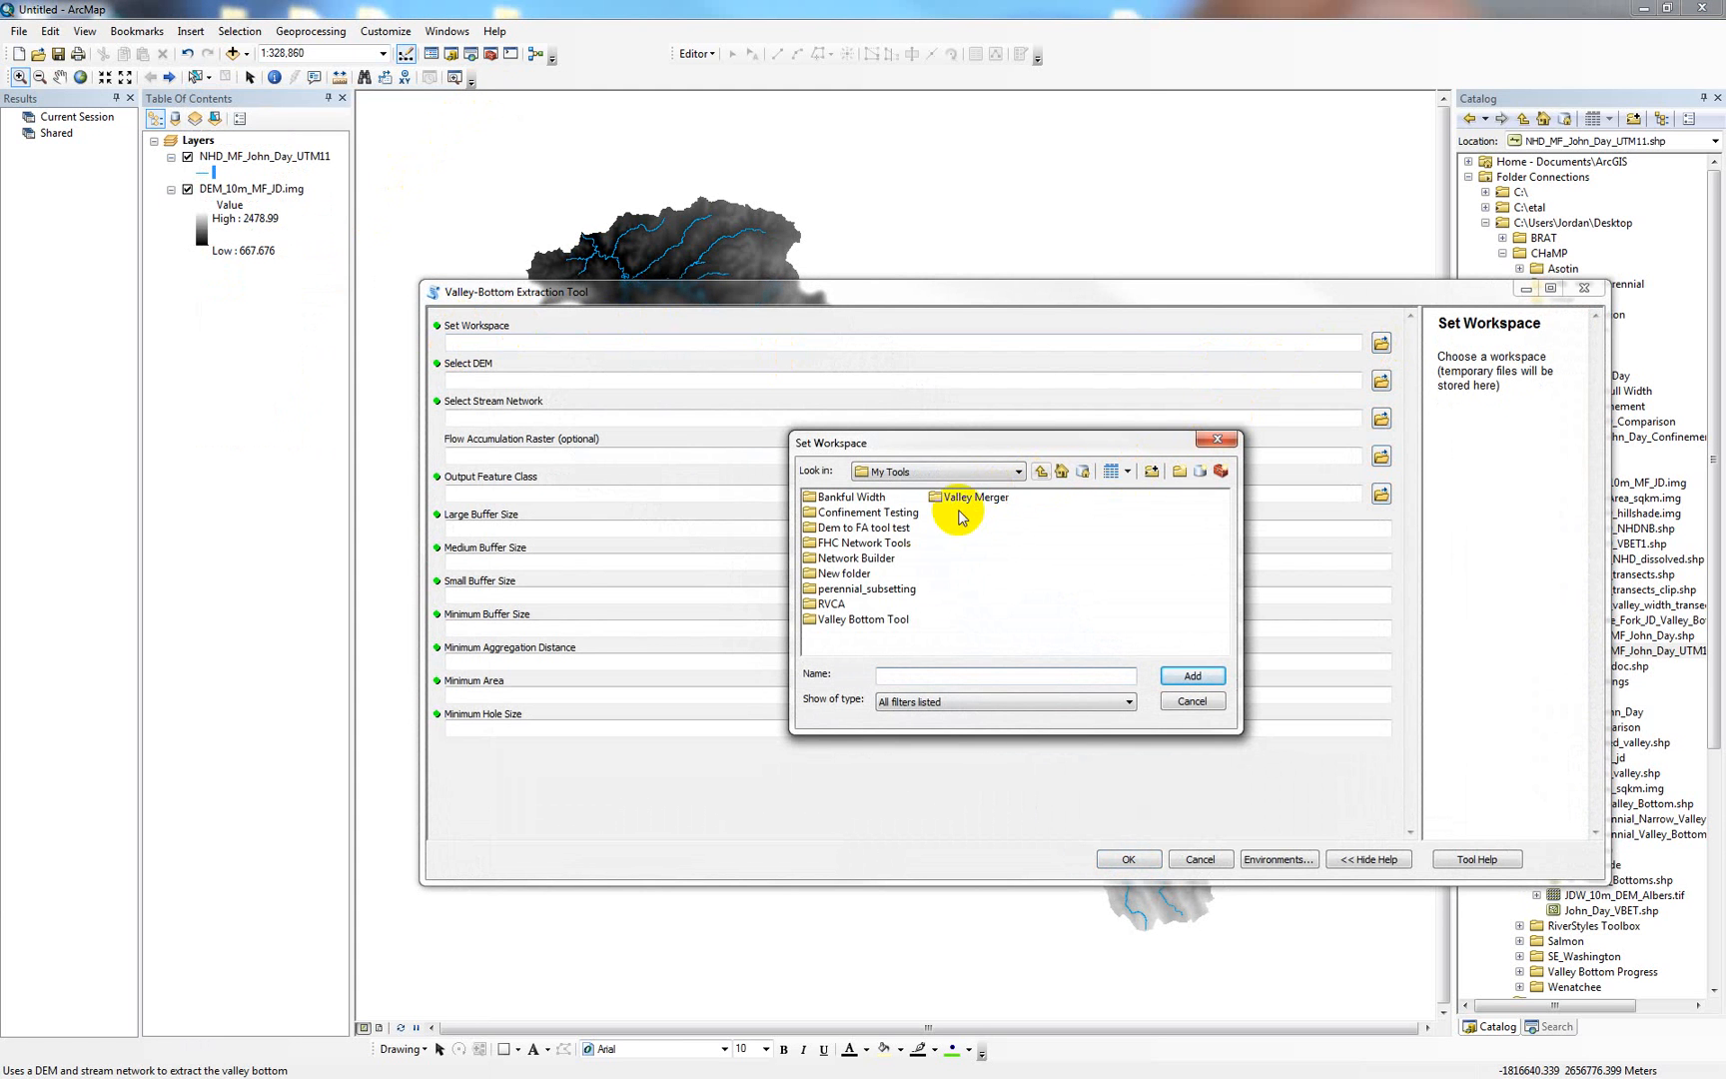
click(1041, 471)
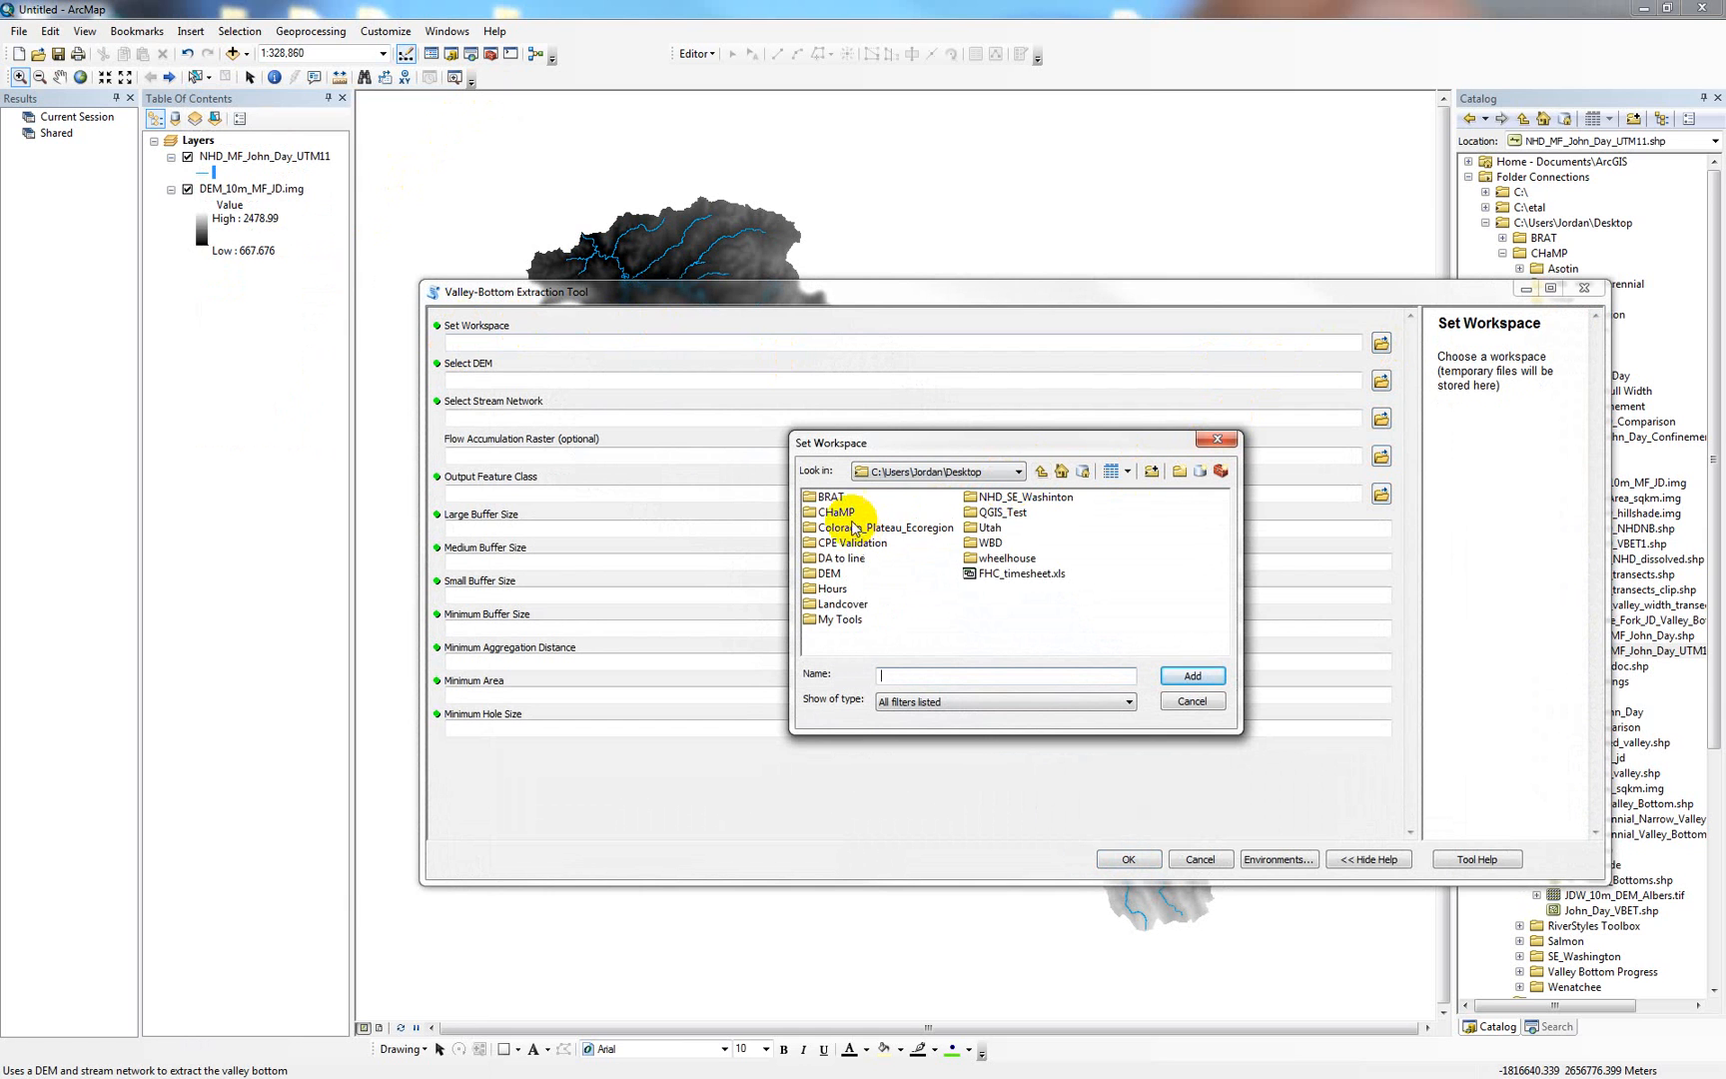
double_click(839, 512)
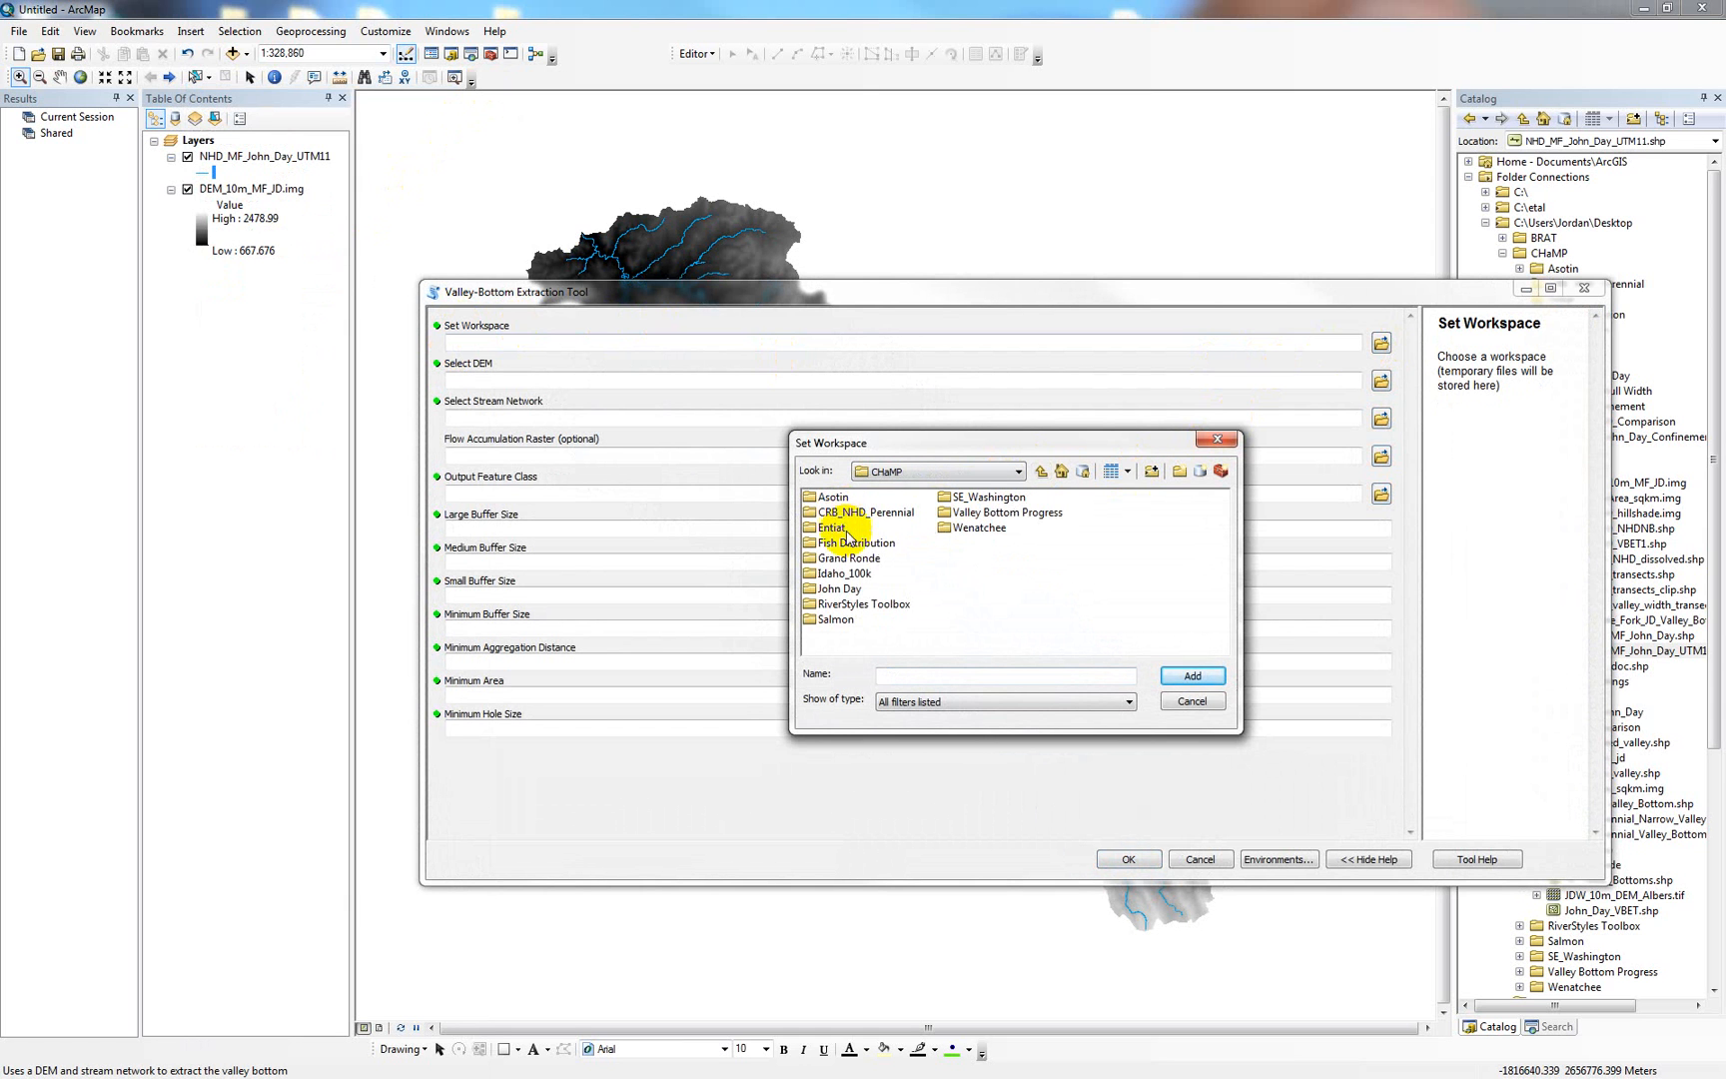
double_click(851, 590)
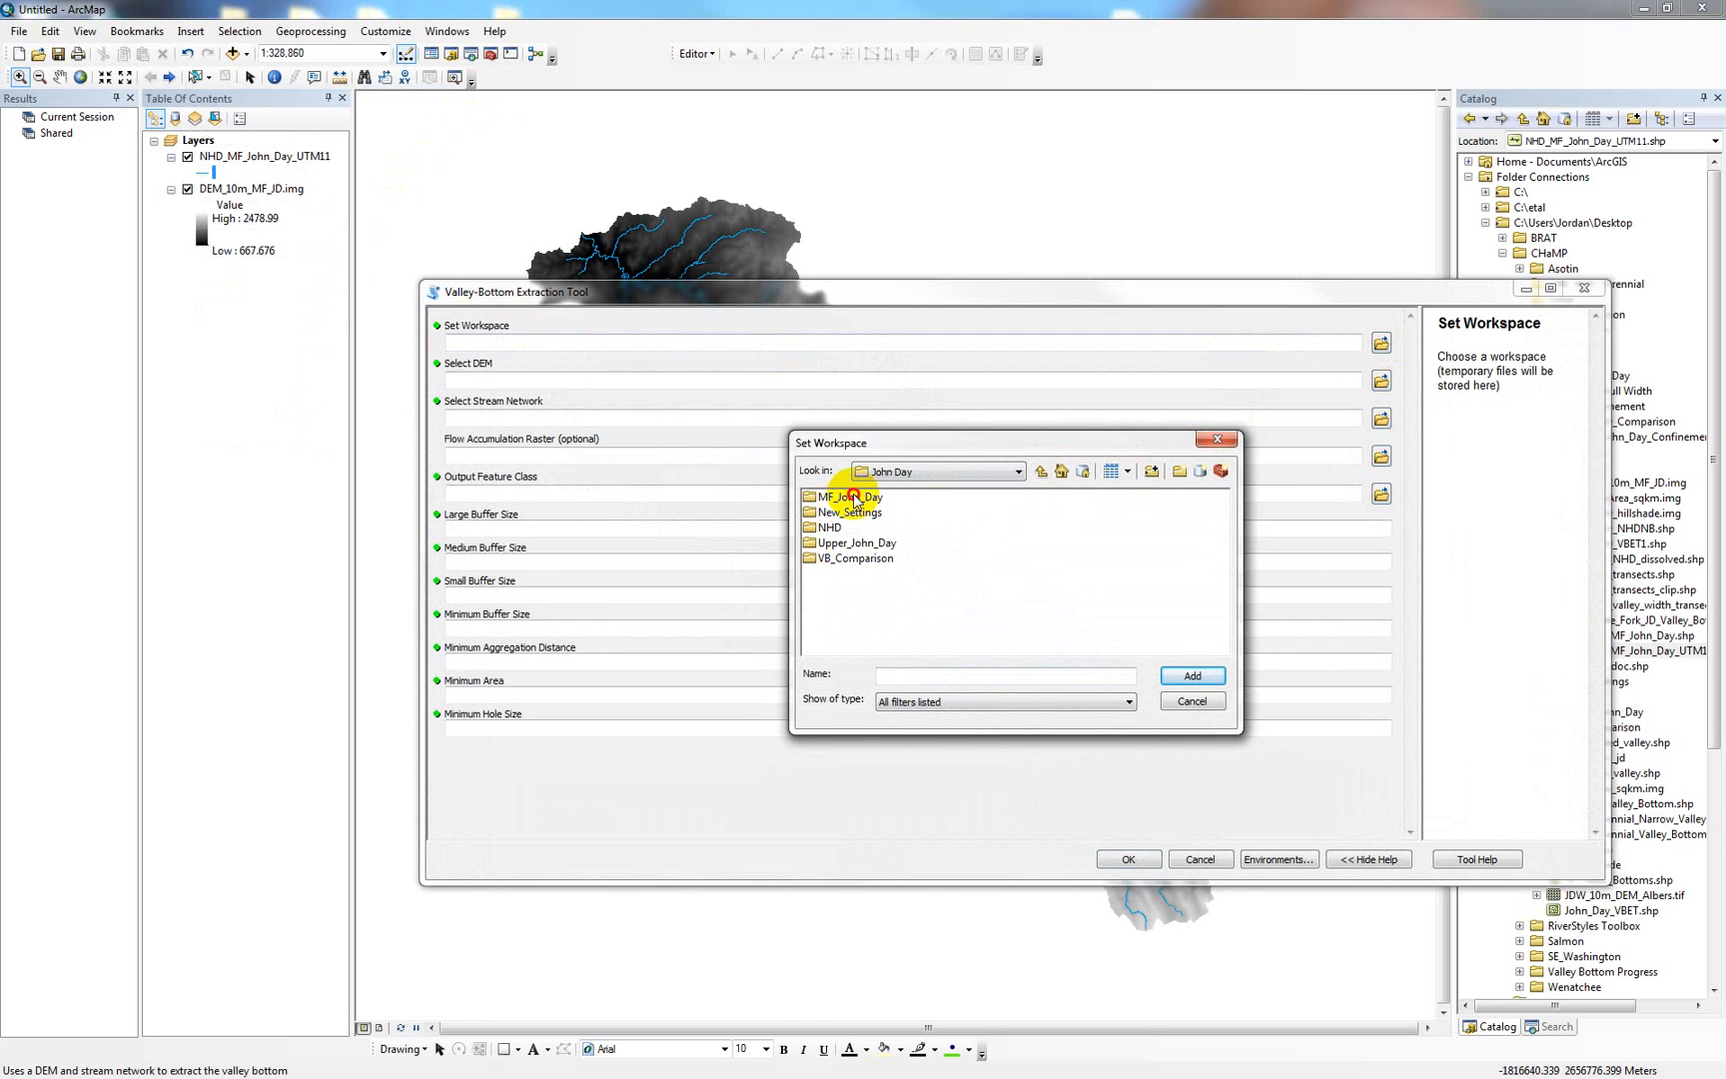
click(854, 500)
click(1188, 676)
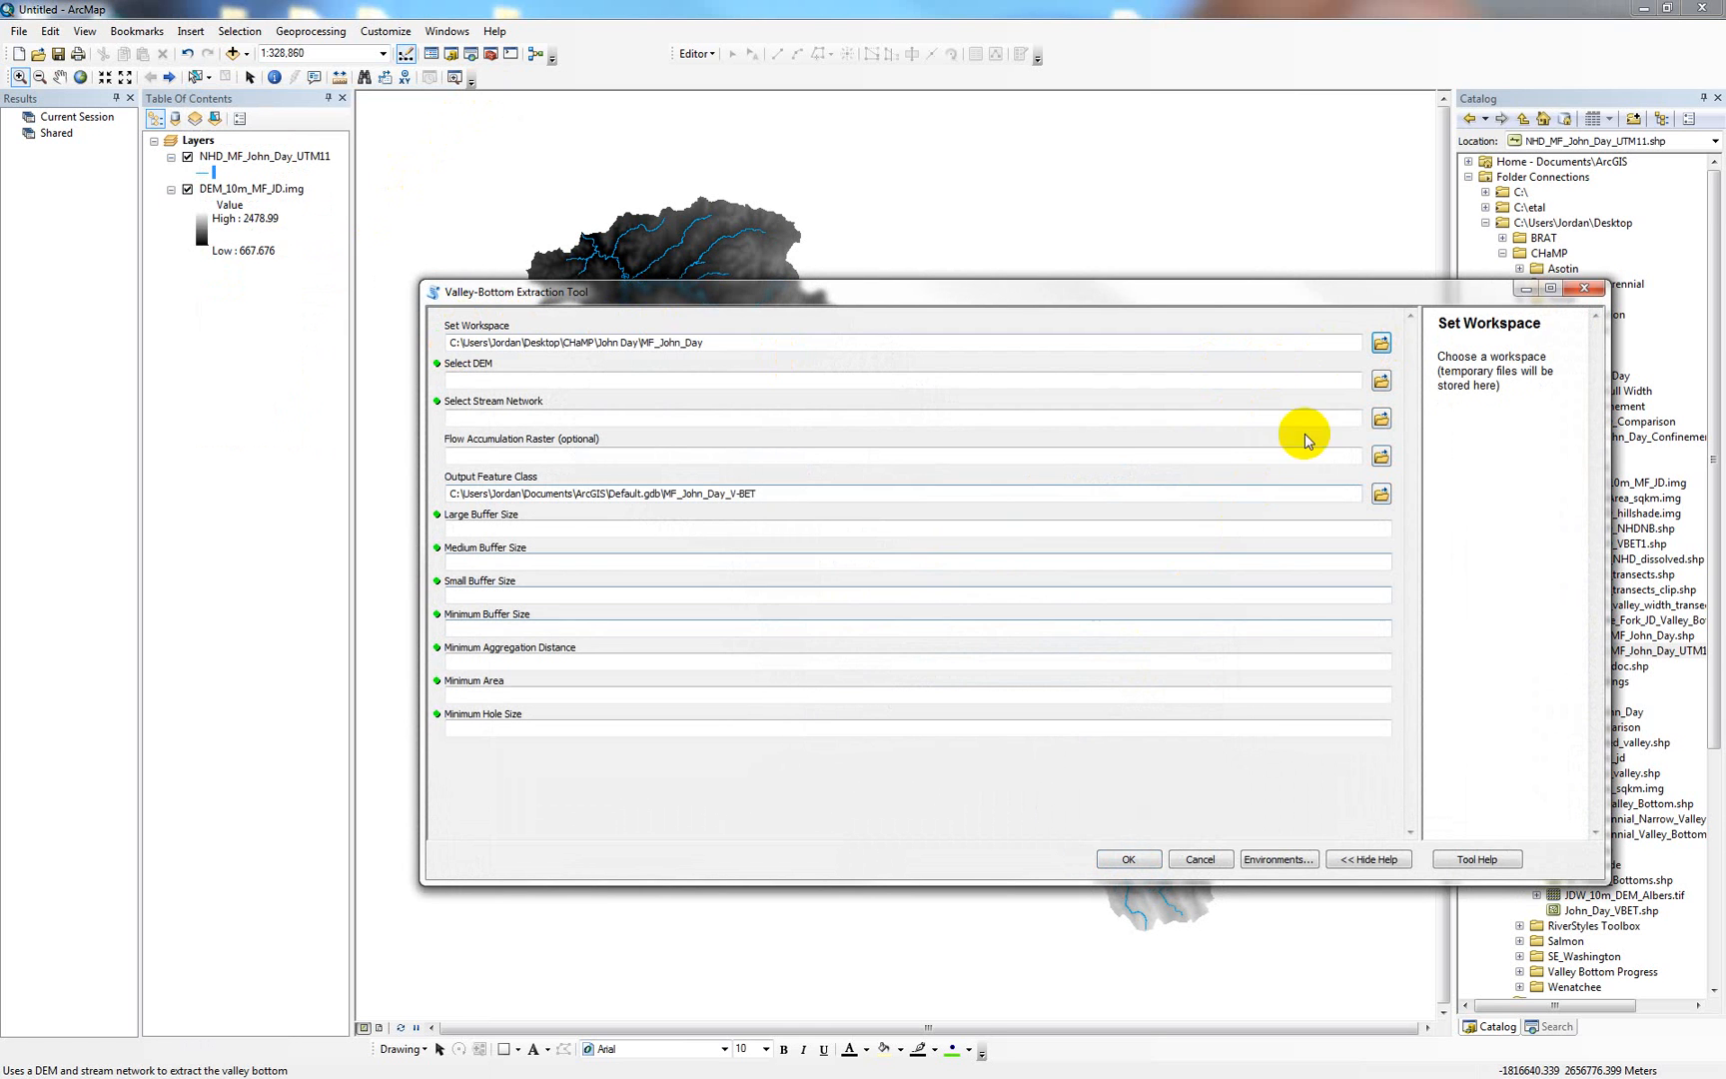
- Set DEM_10m_MF_JD.img from the MF_John_Day folder as the tool's DEM
click(1381, 382)
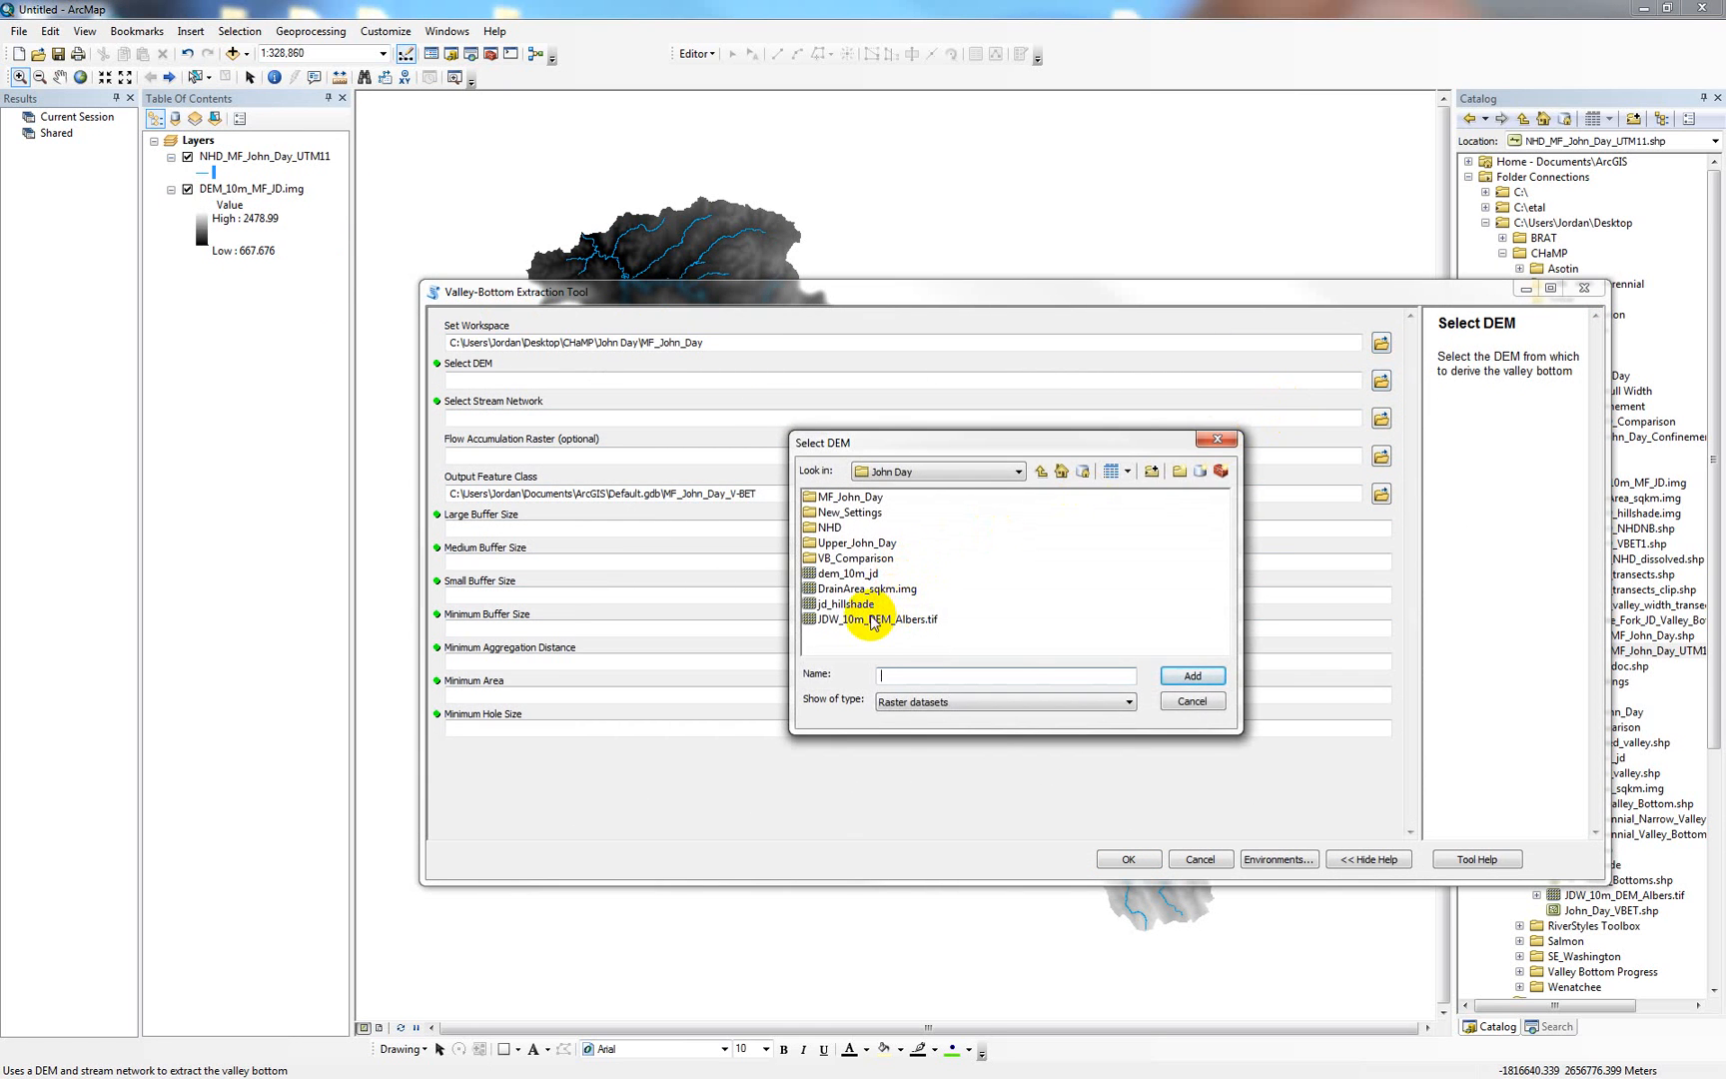
double_click(847, 497)
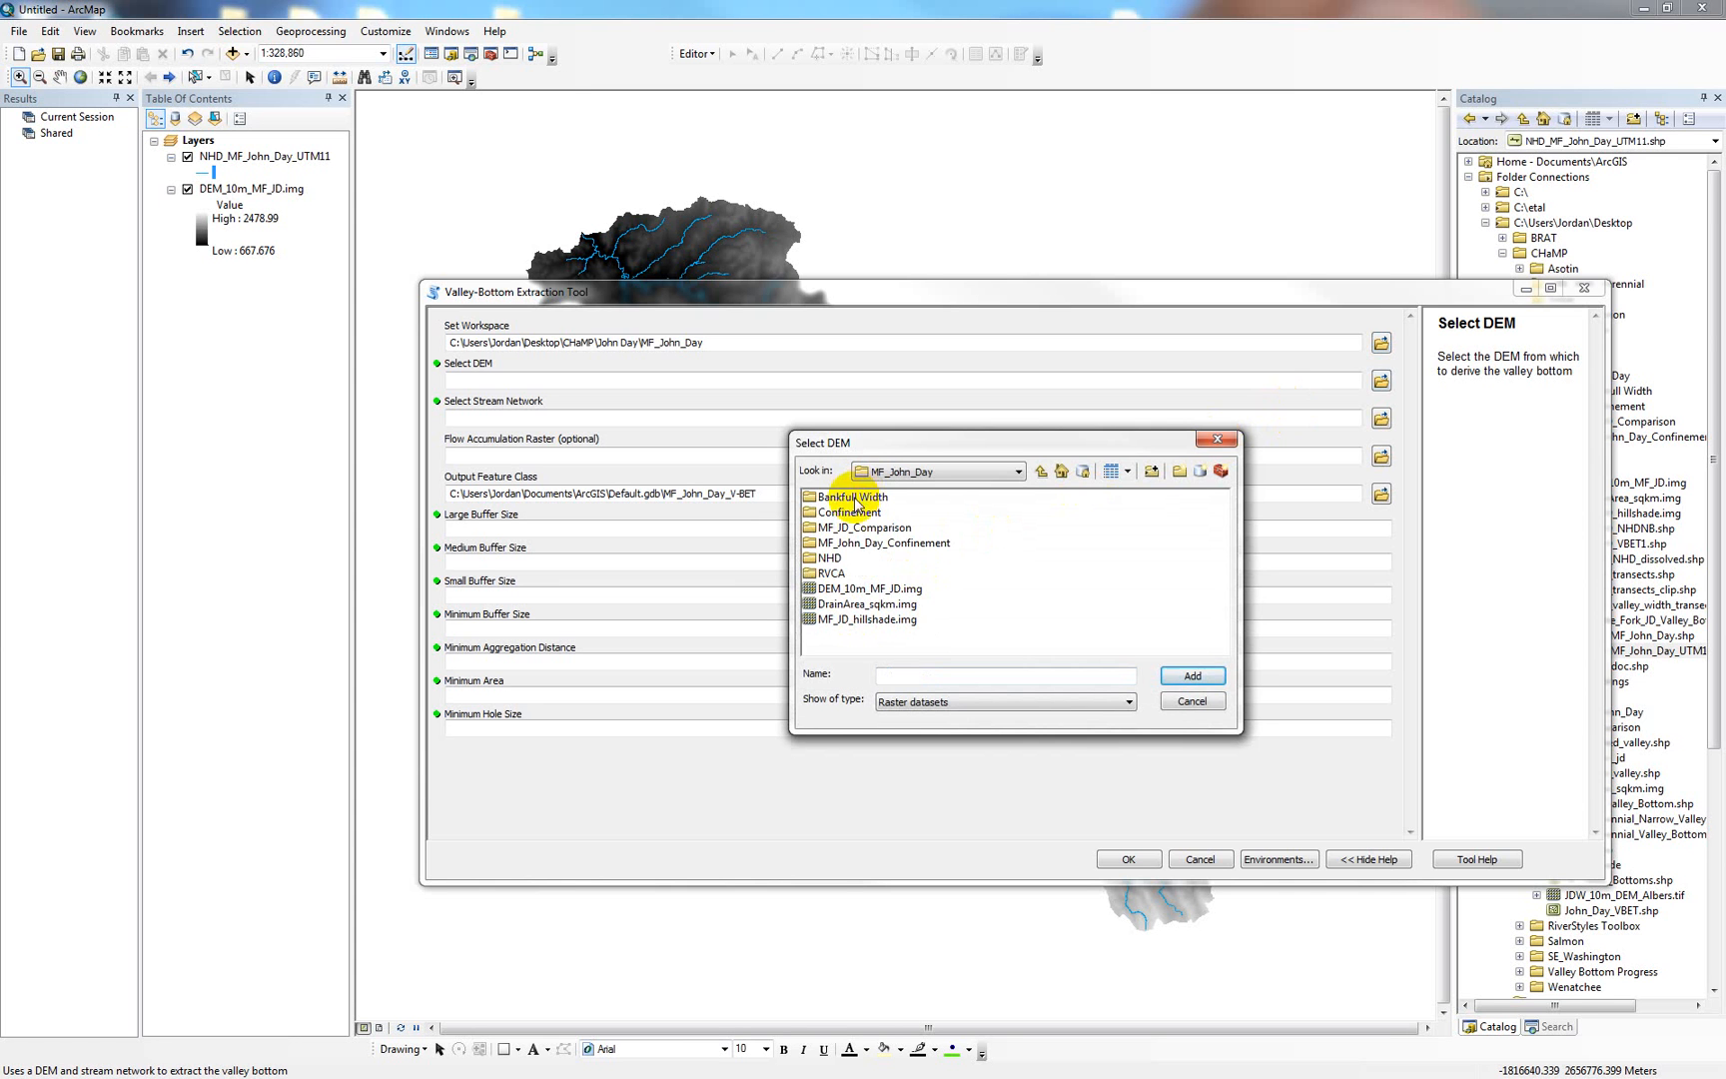
click(859, 589)
click(1193, 676)
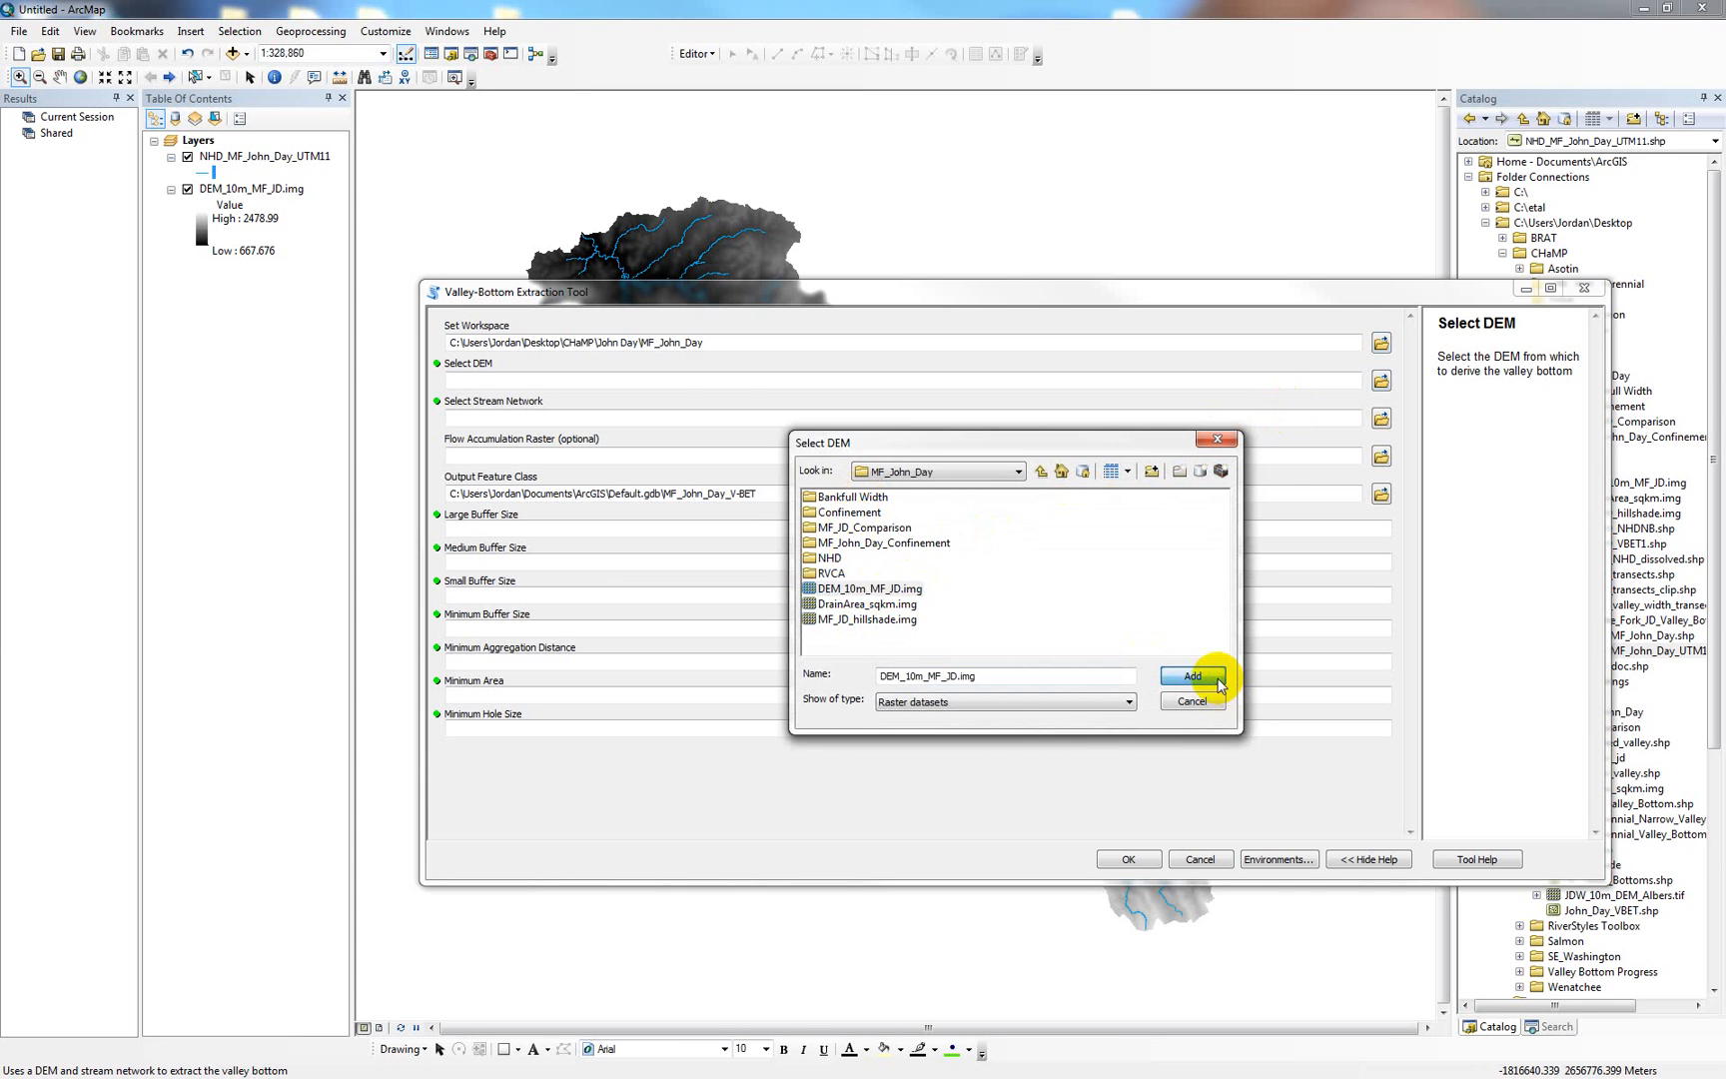
- Set NHD_MF_John_Day_UTM11.shp from the MF_John_Day folder as the tool's stream network
click(1382, 421)
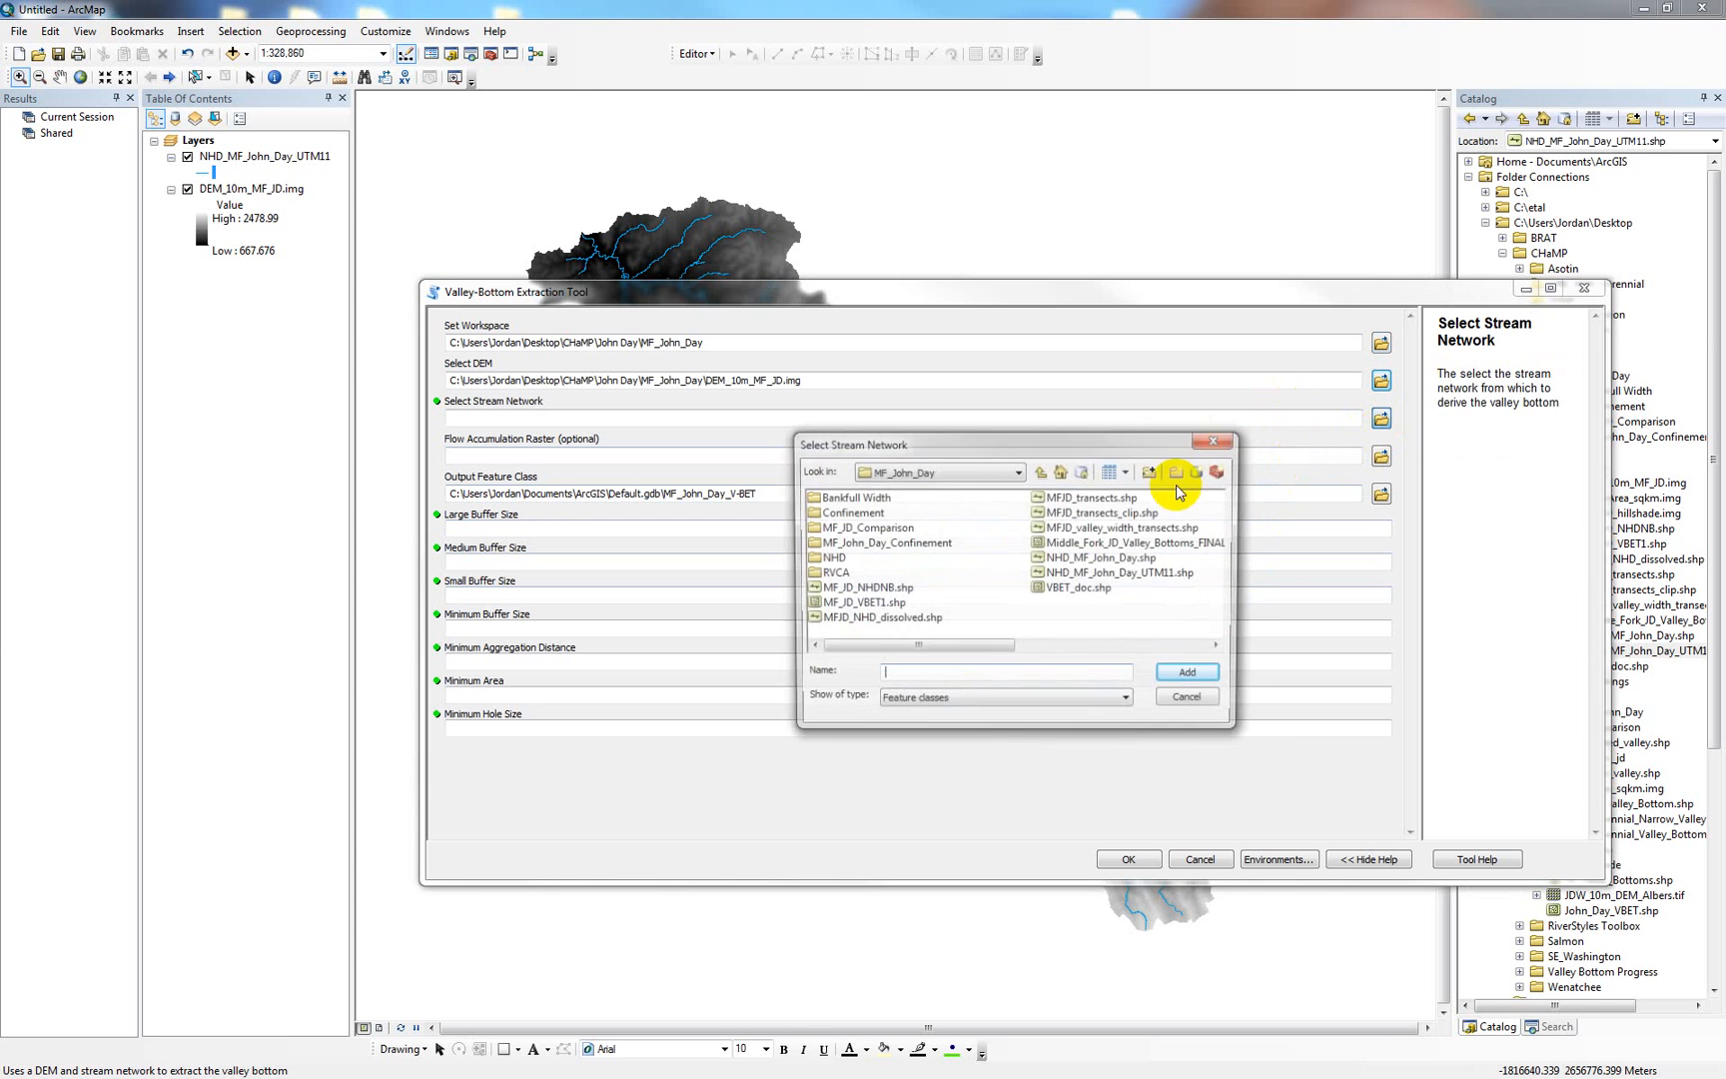
click(1109, 573)
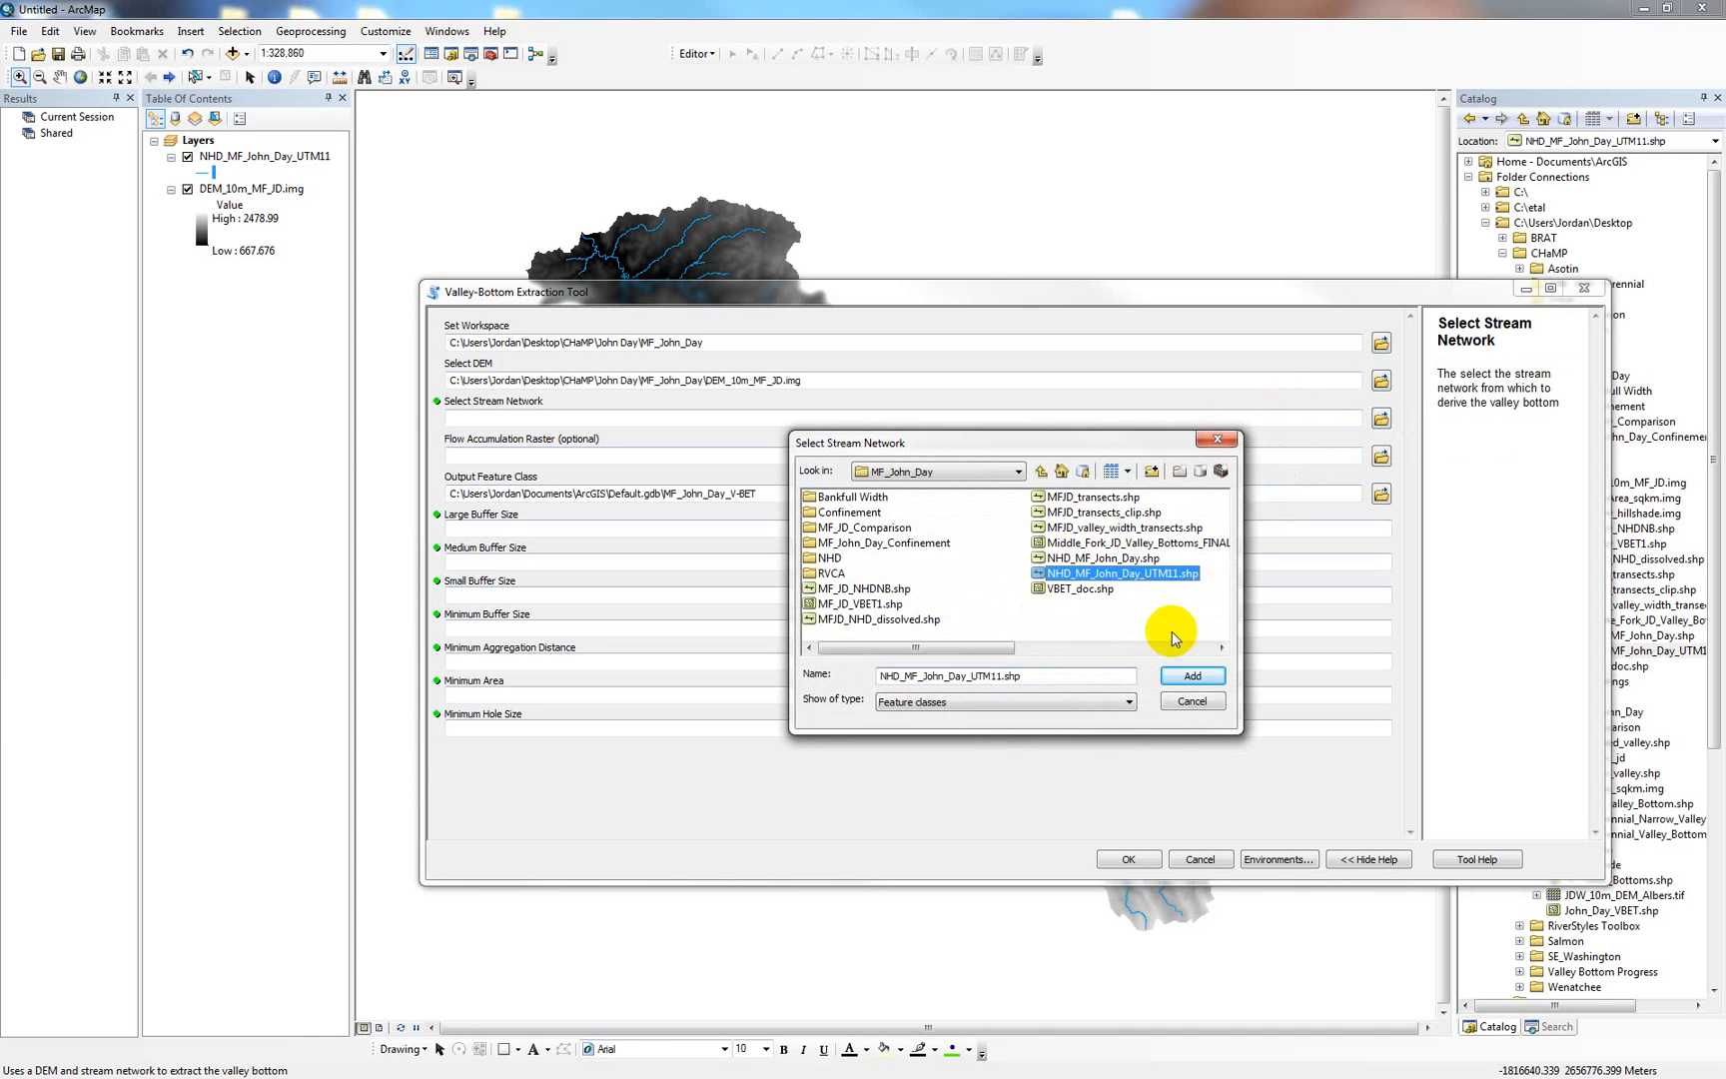
click(1193, 679)
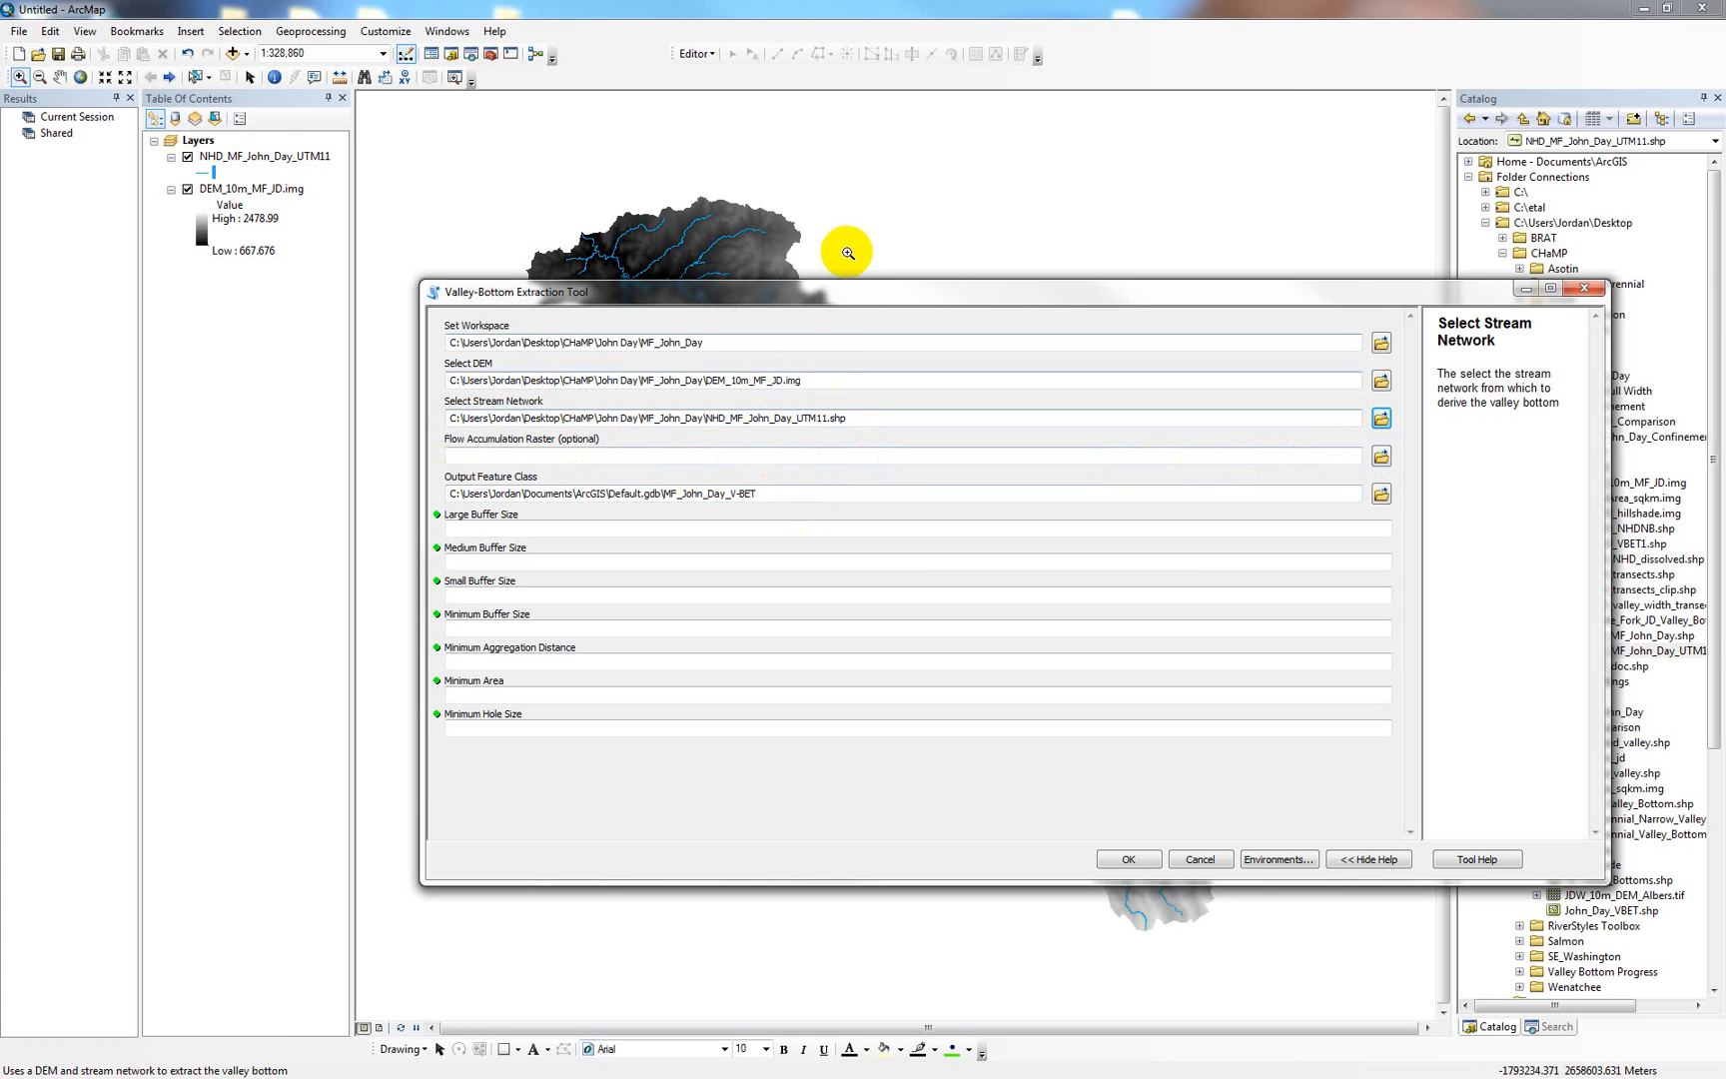
- Set DrainArea_sqkm.img from the MF_John_Day folder as the tool's optional flow accumulation raster
drag(876, 291, 753, 958)
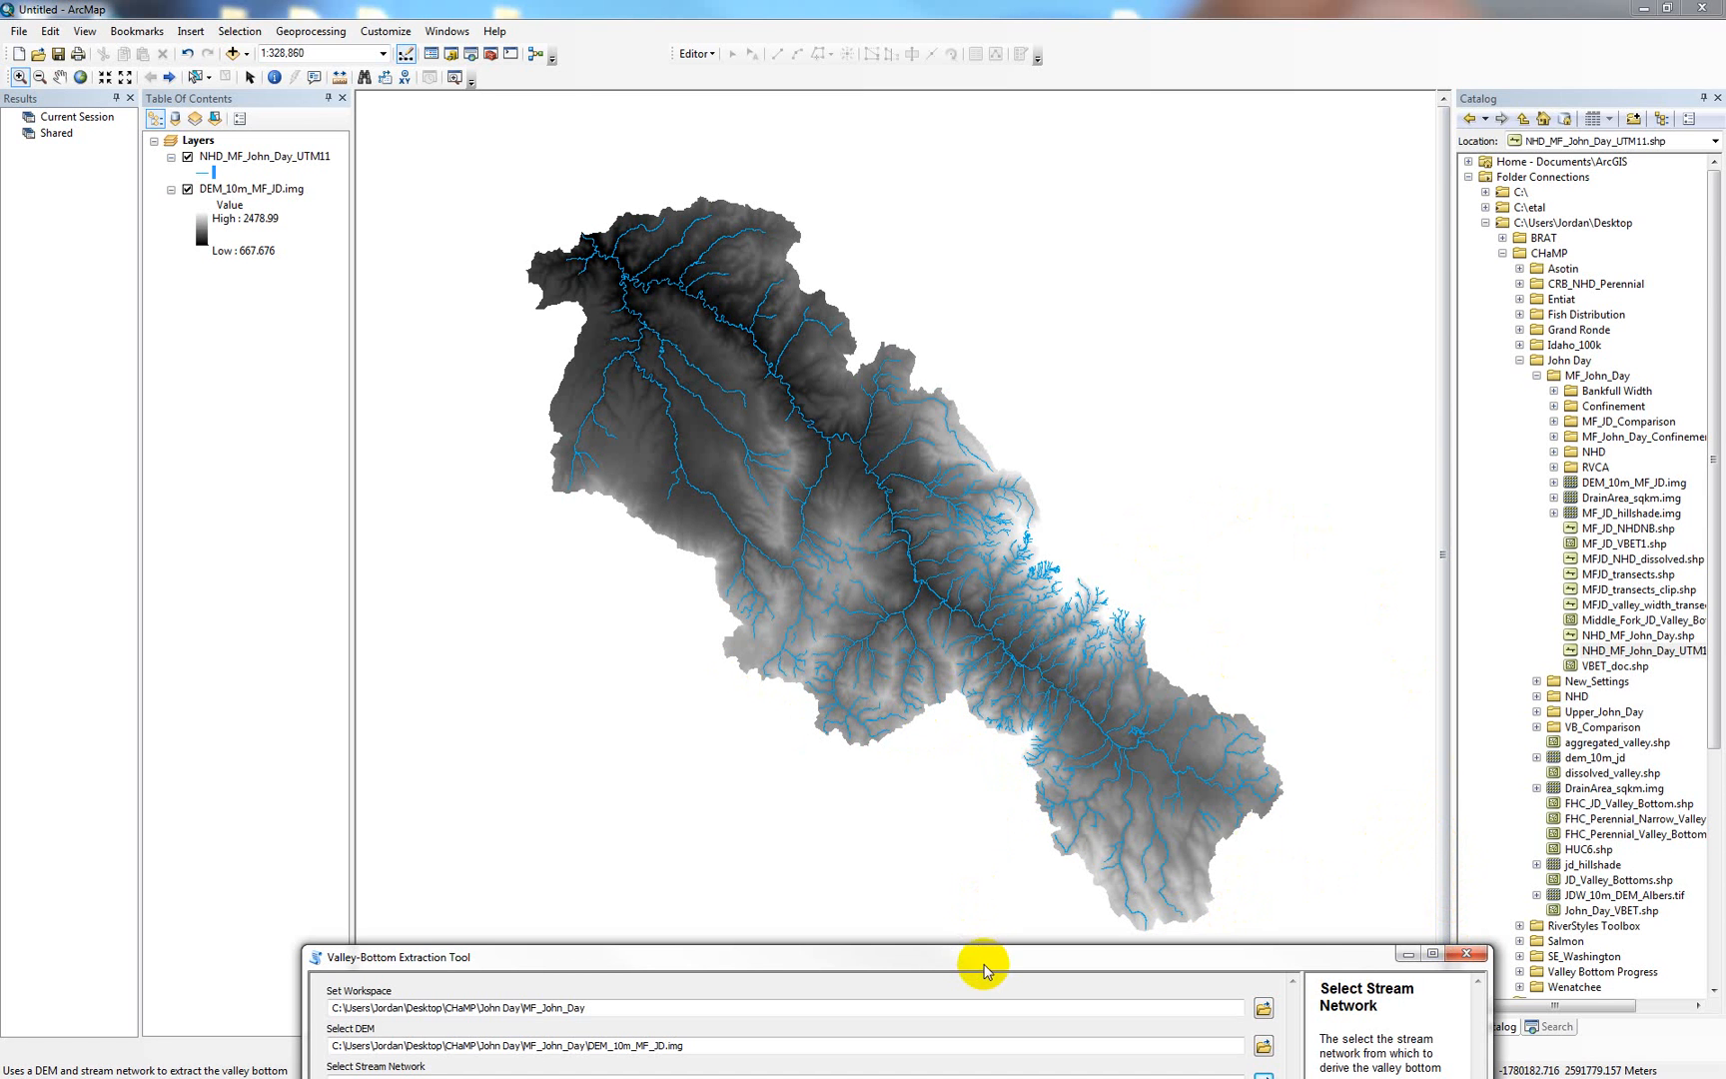
drag(984, 961, 916, 370)
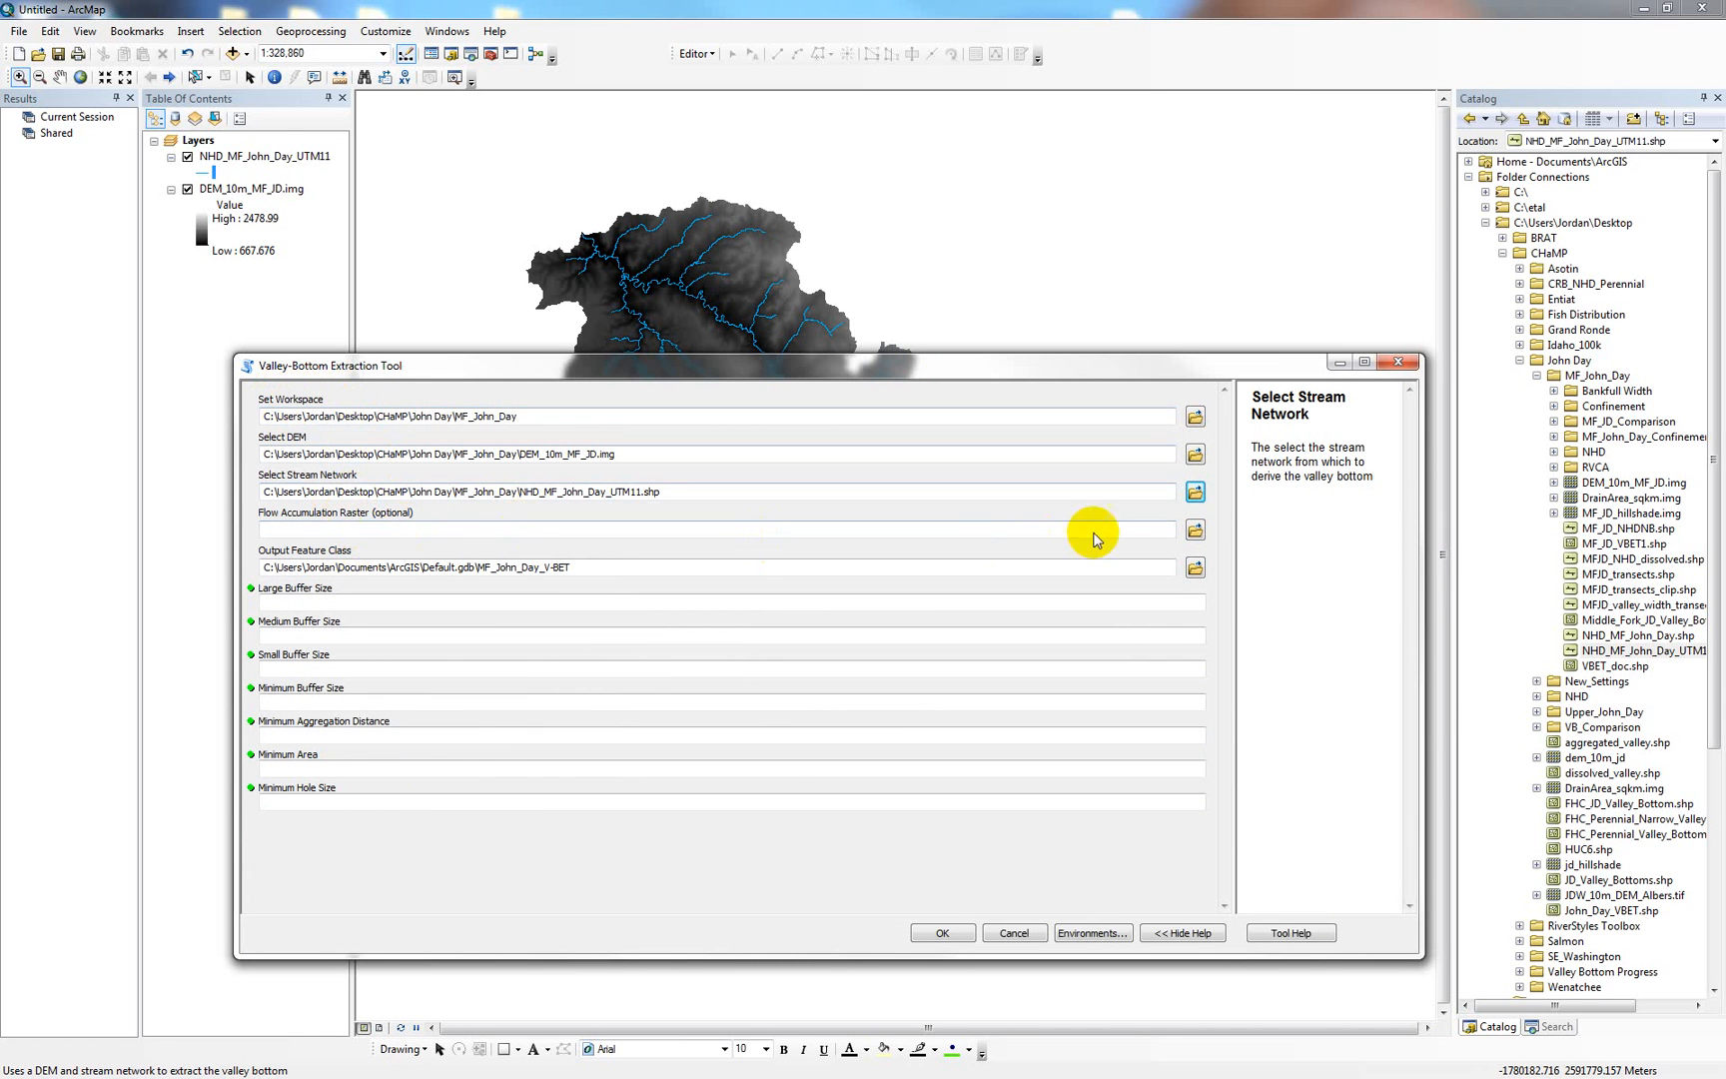
click(1195, 532)
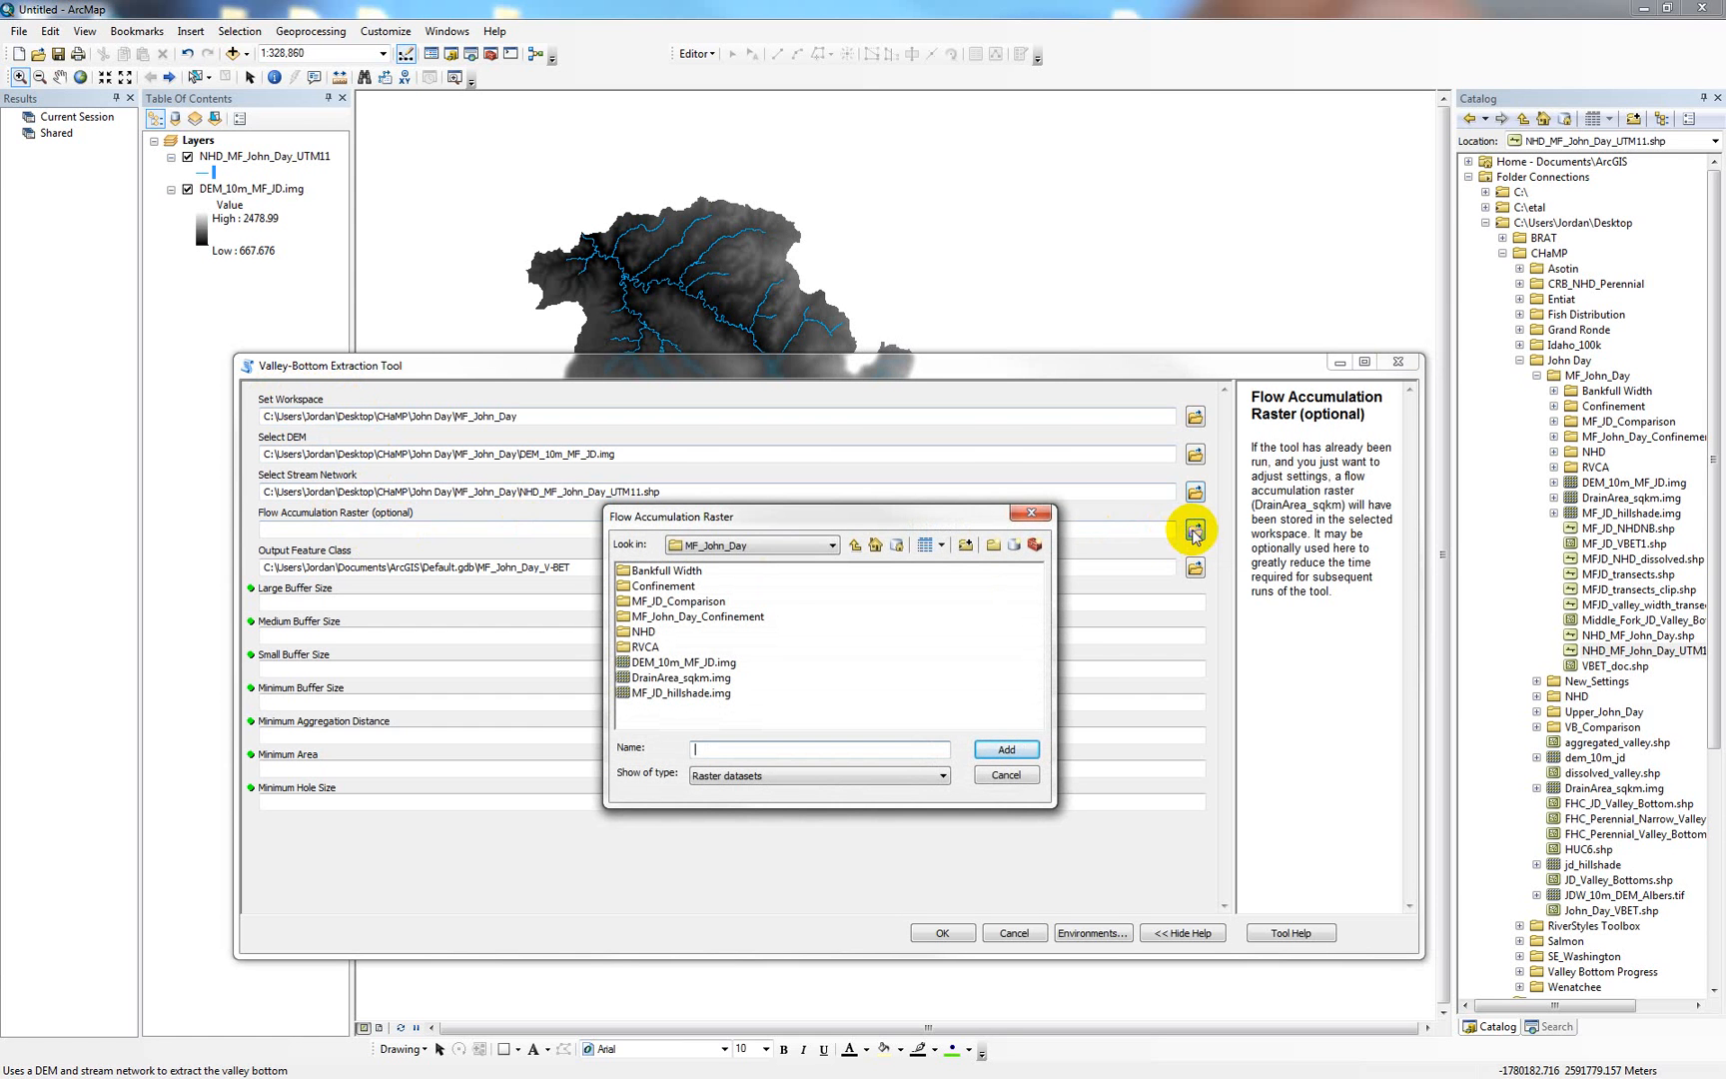
click(723, 679)
click(1005, 749)
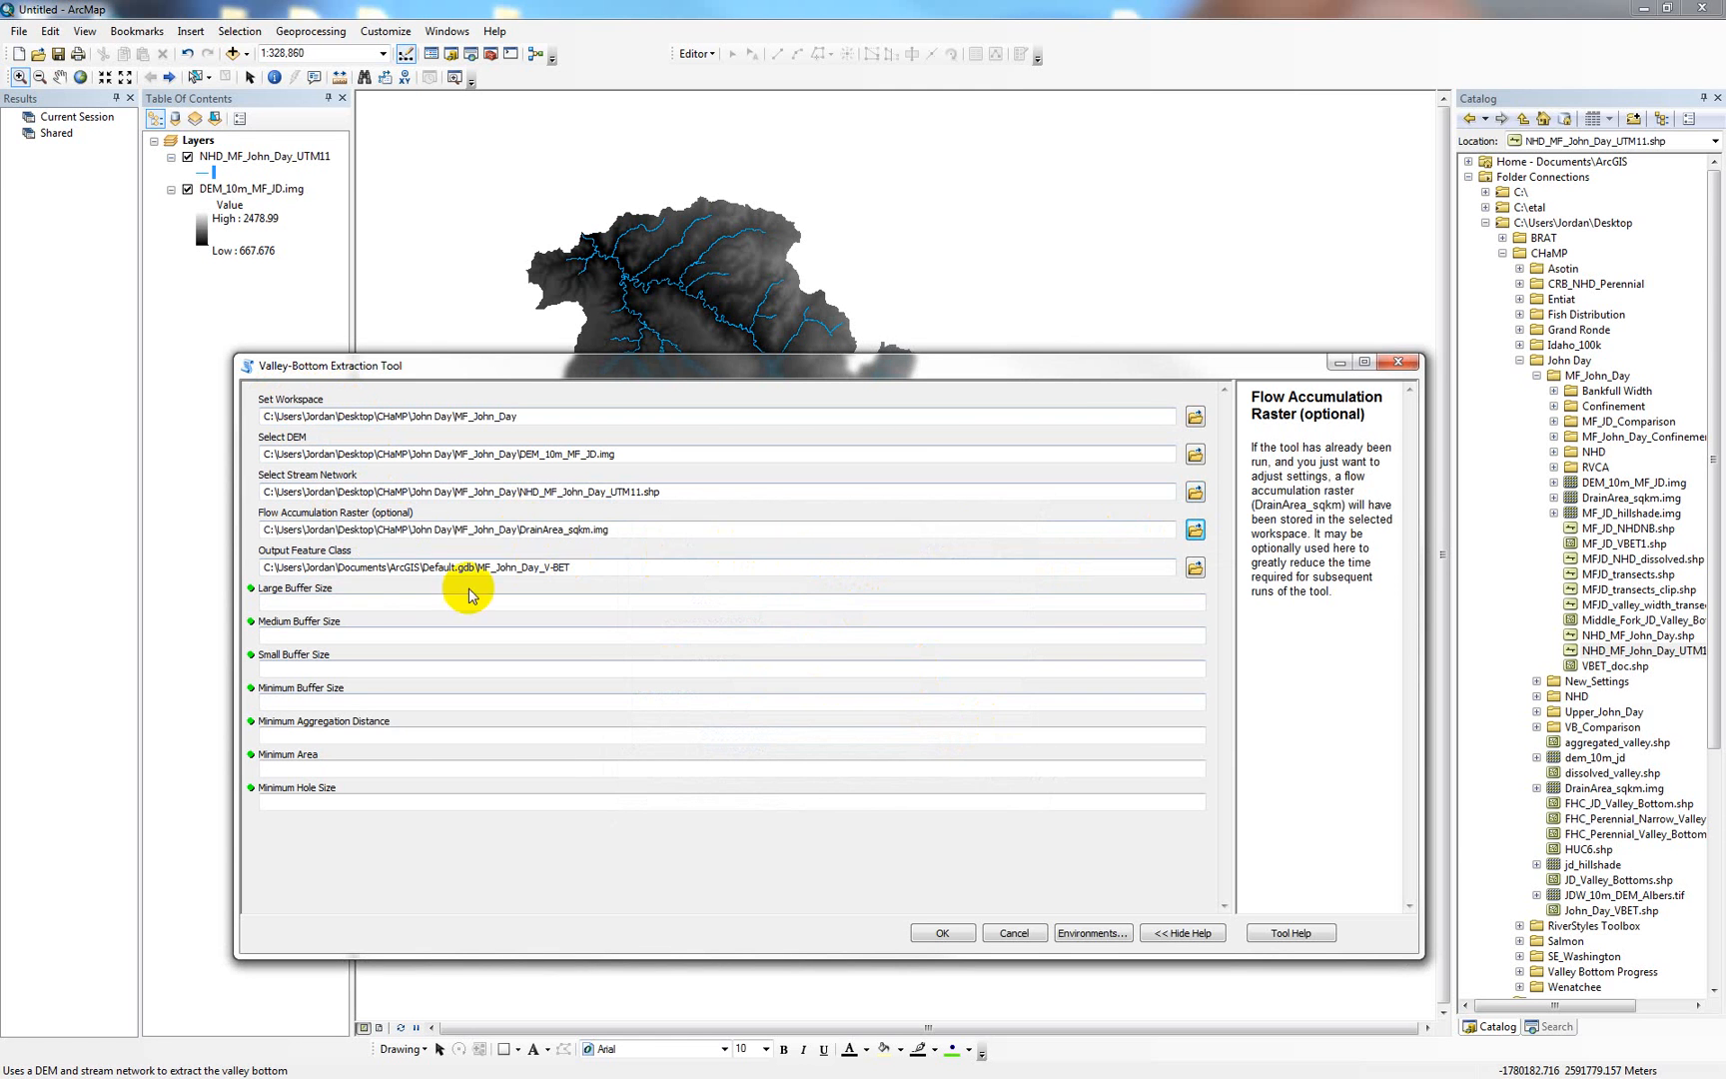
- Set the output feature class to VBET_doc.shp in Desktop\CHaMP\John Day\MF_John_Day, agreeing to replace the existing file
click(1194, 567)
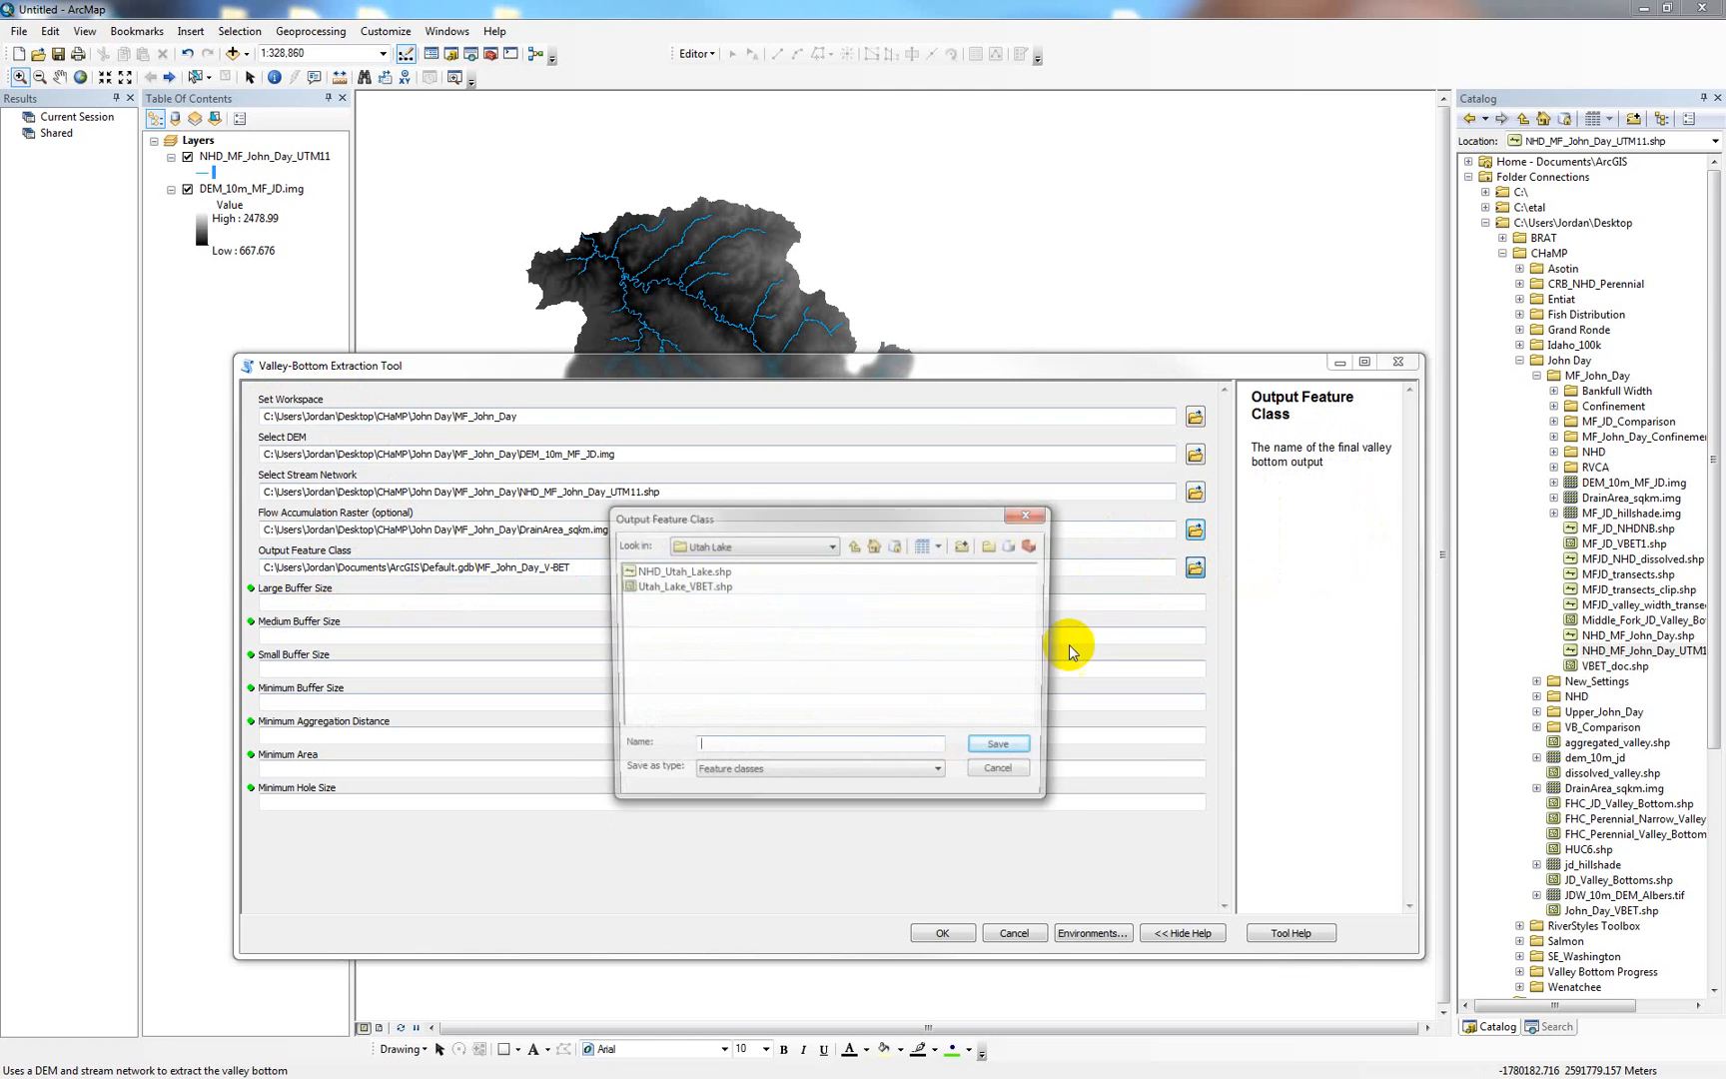
click(852, 546)
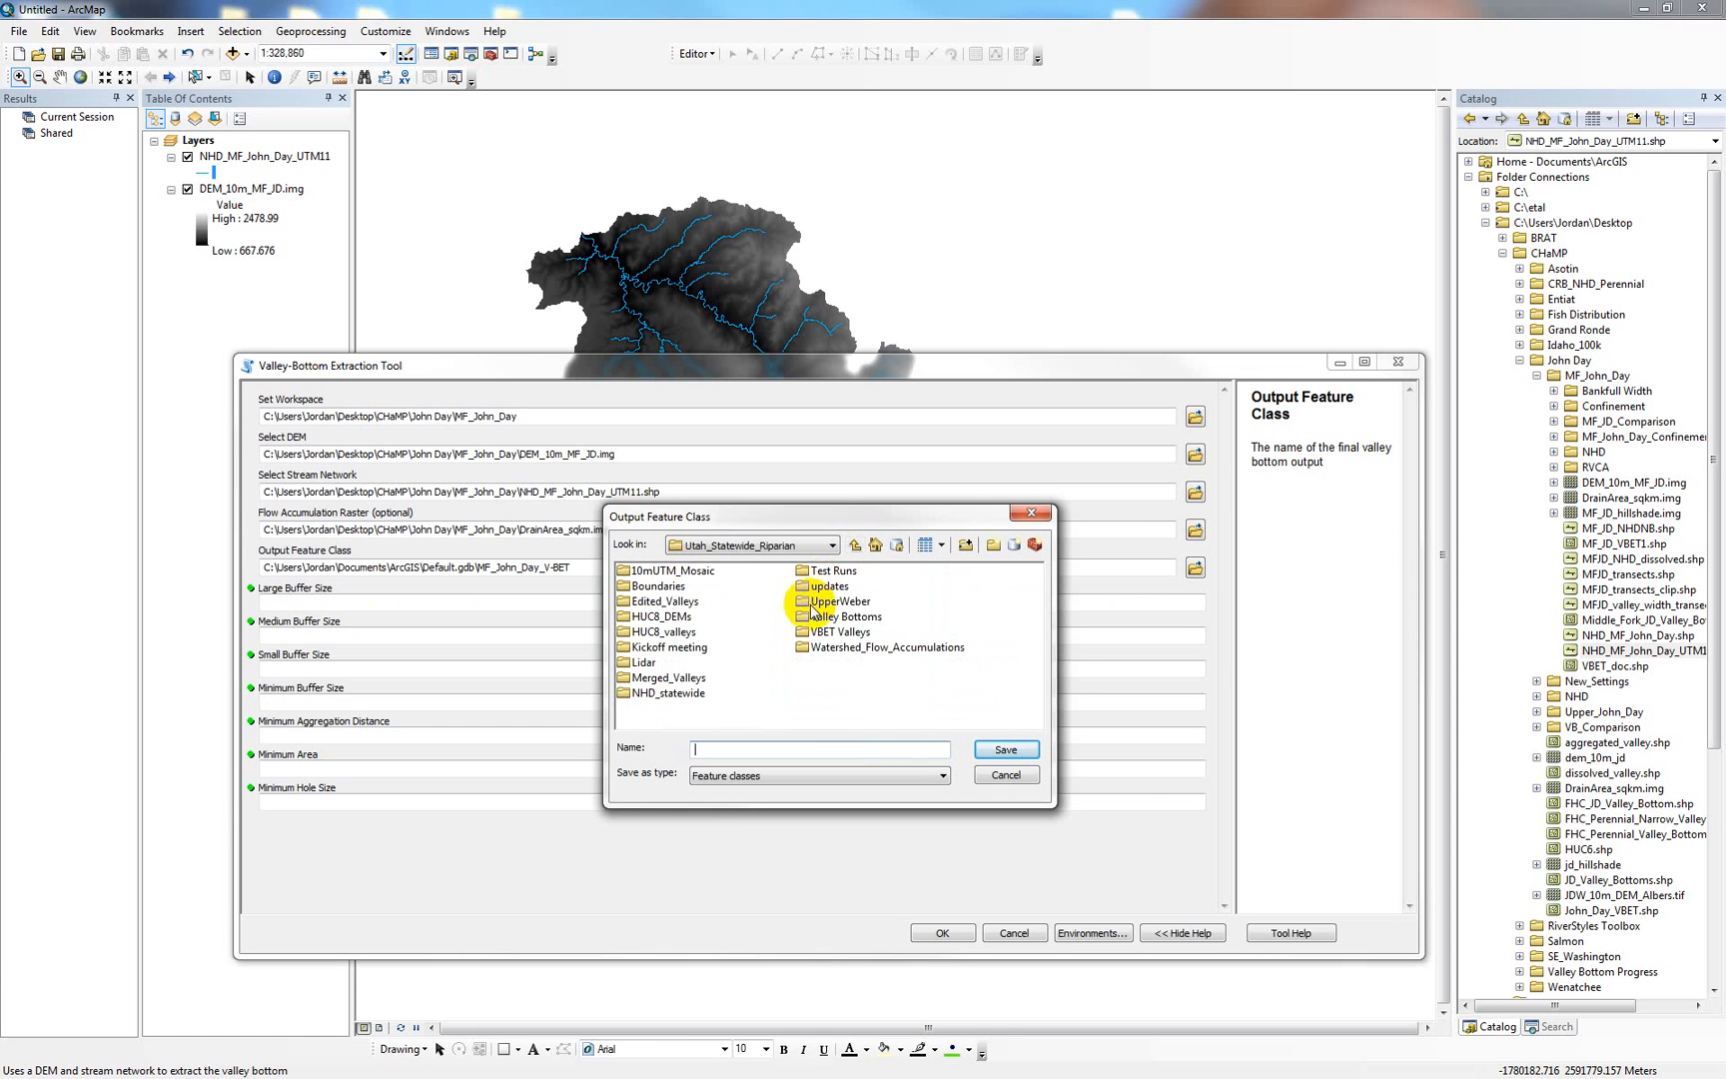
click(861, 548)
click(849, 547)
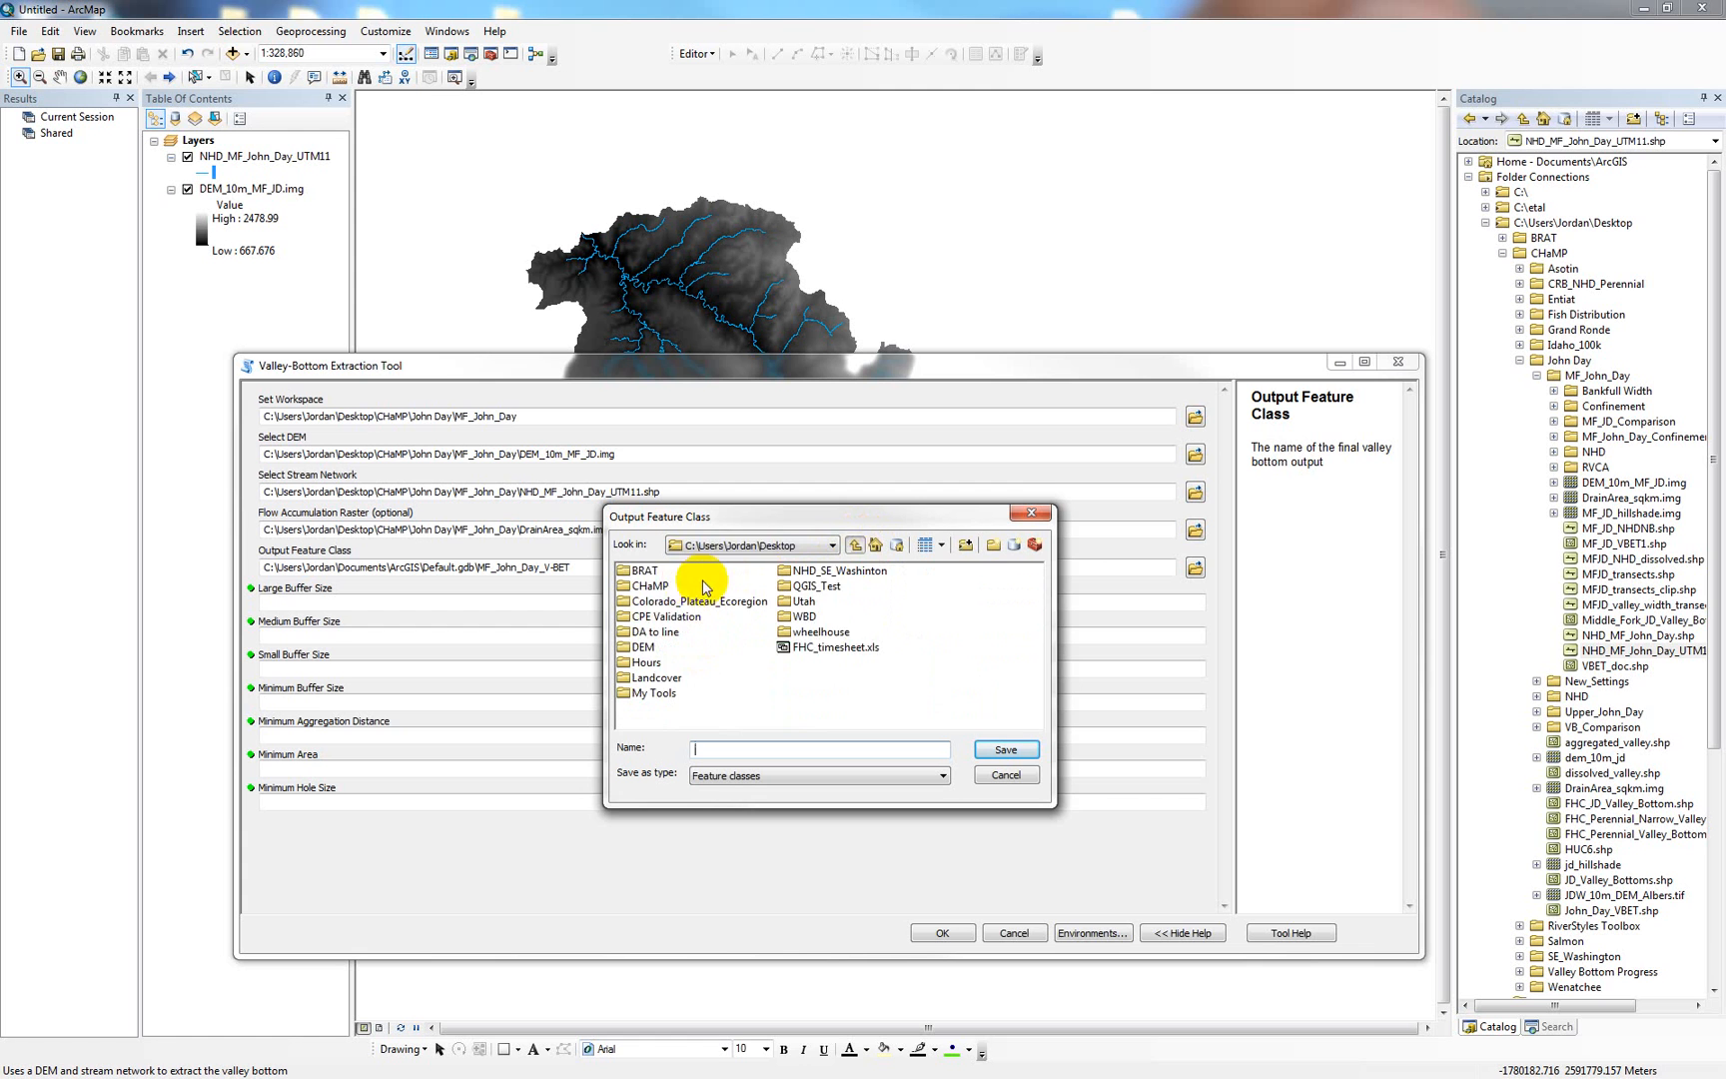
double_click(650, 585)
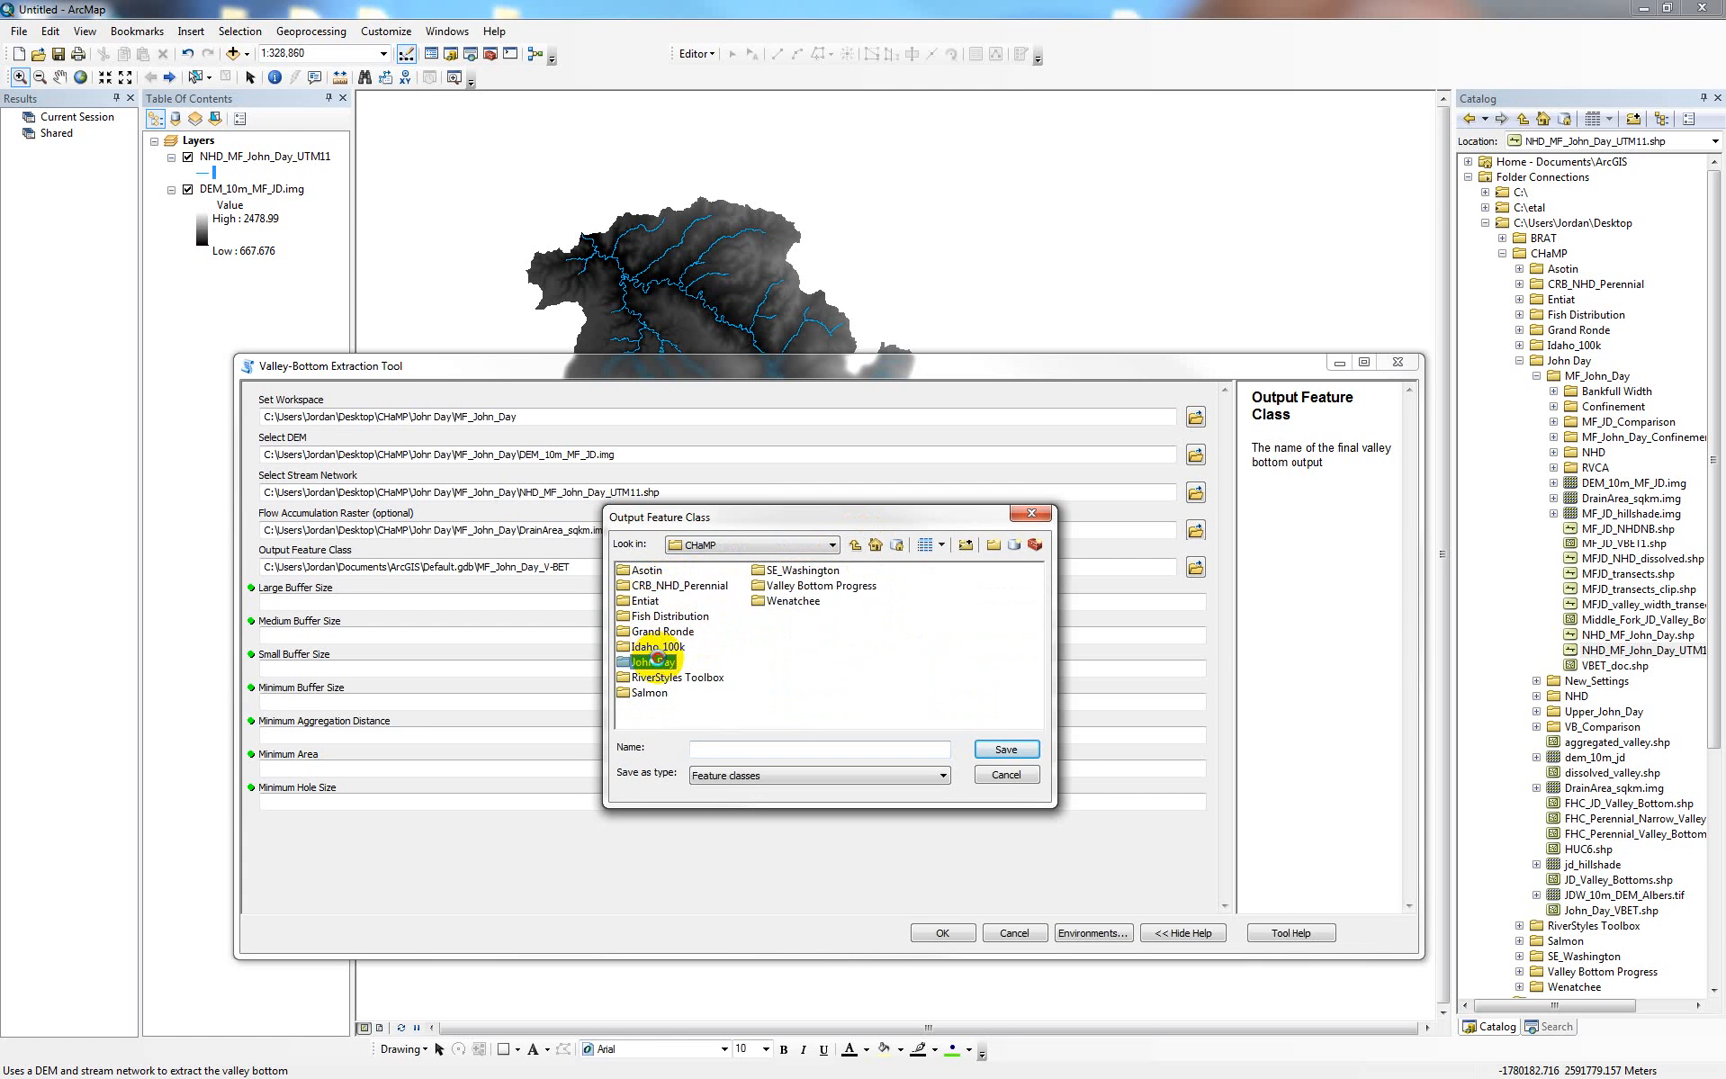
double_click(655, 661)
double_click(663, 572)
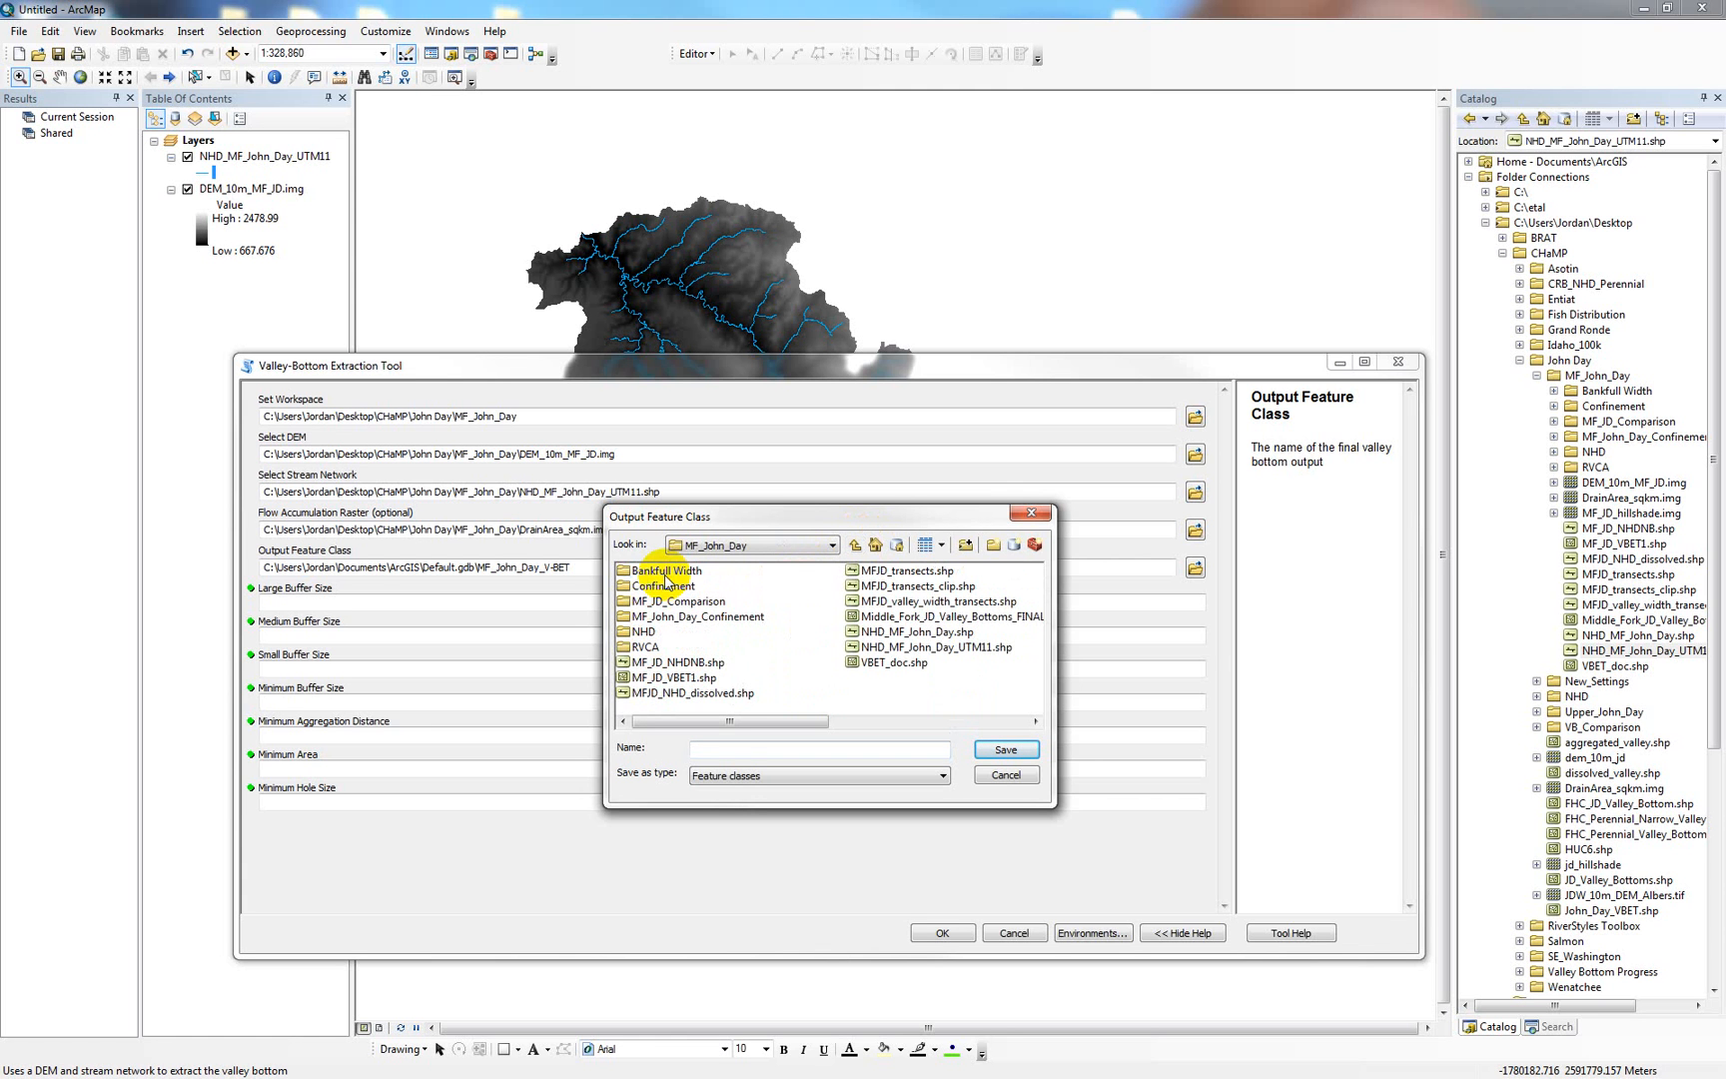
click(894, 663)
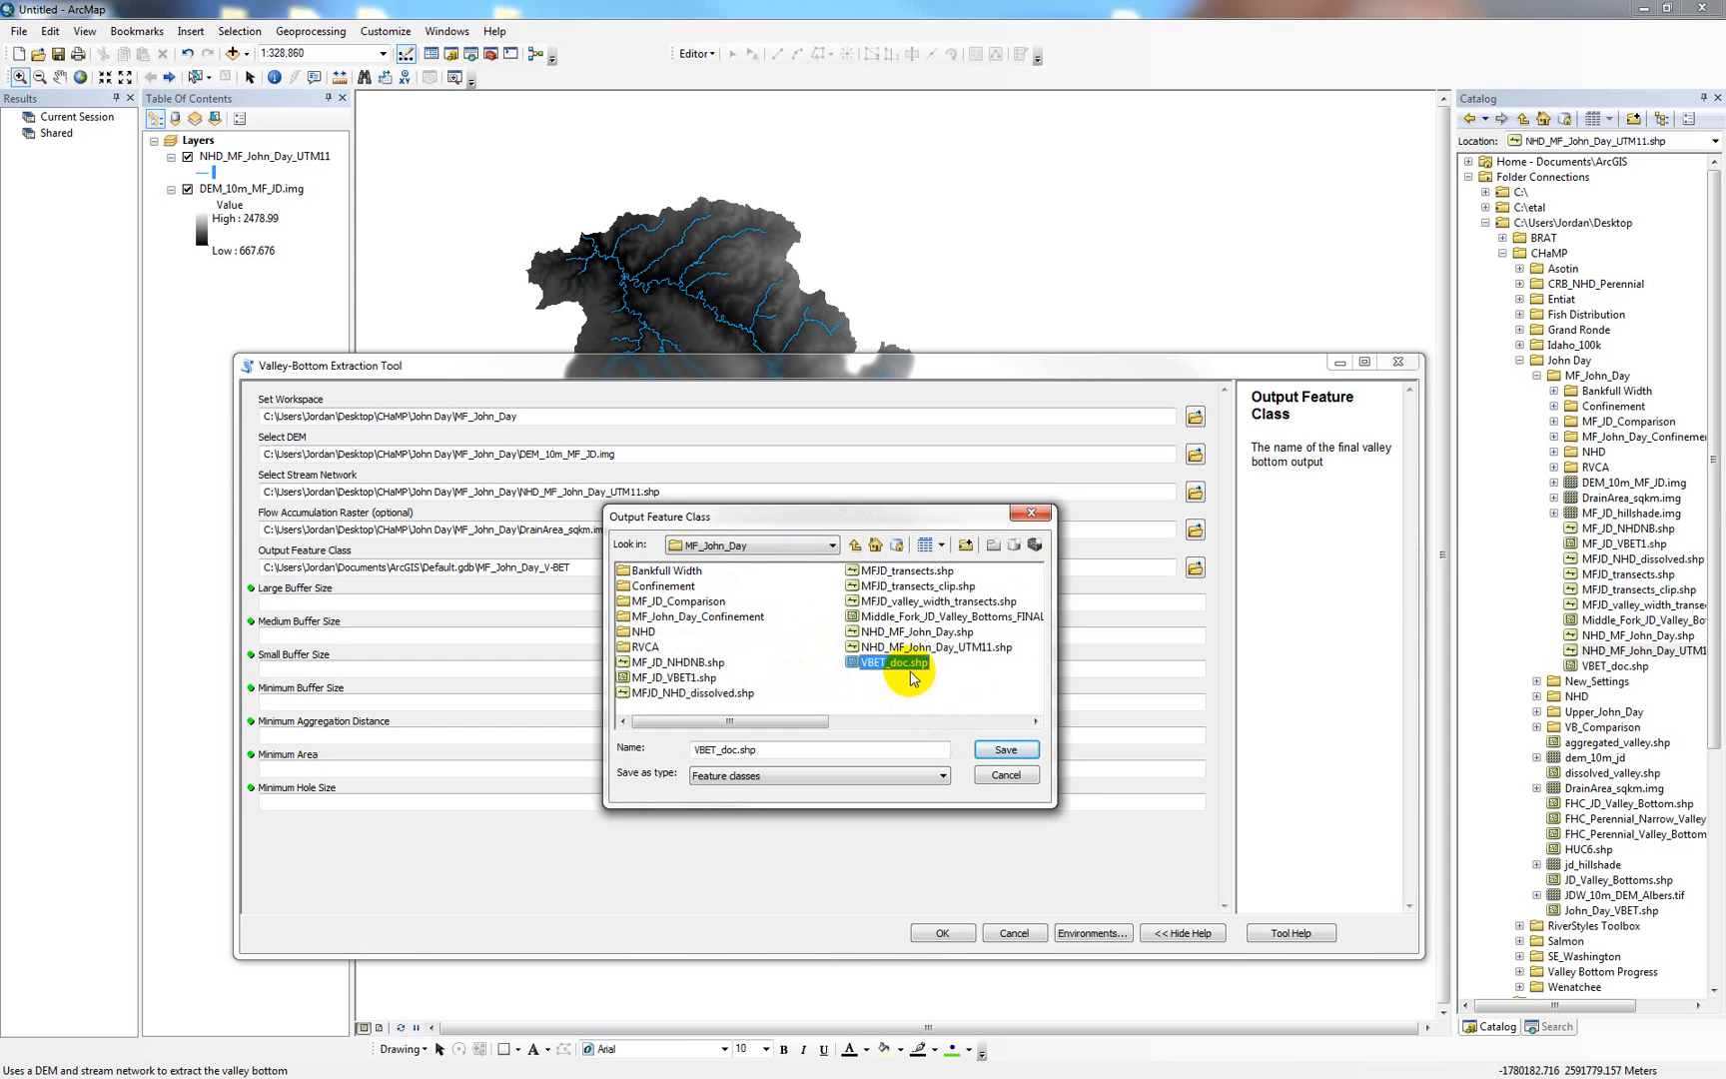
click(1006, 751)
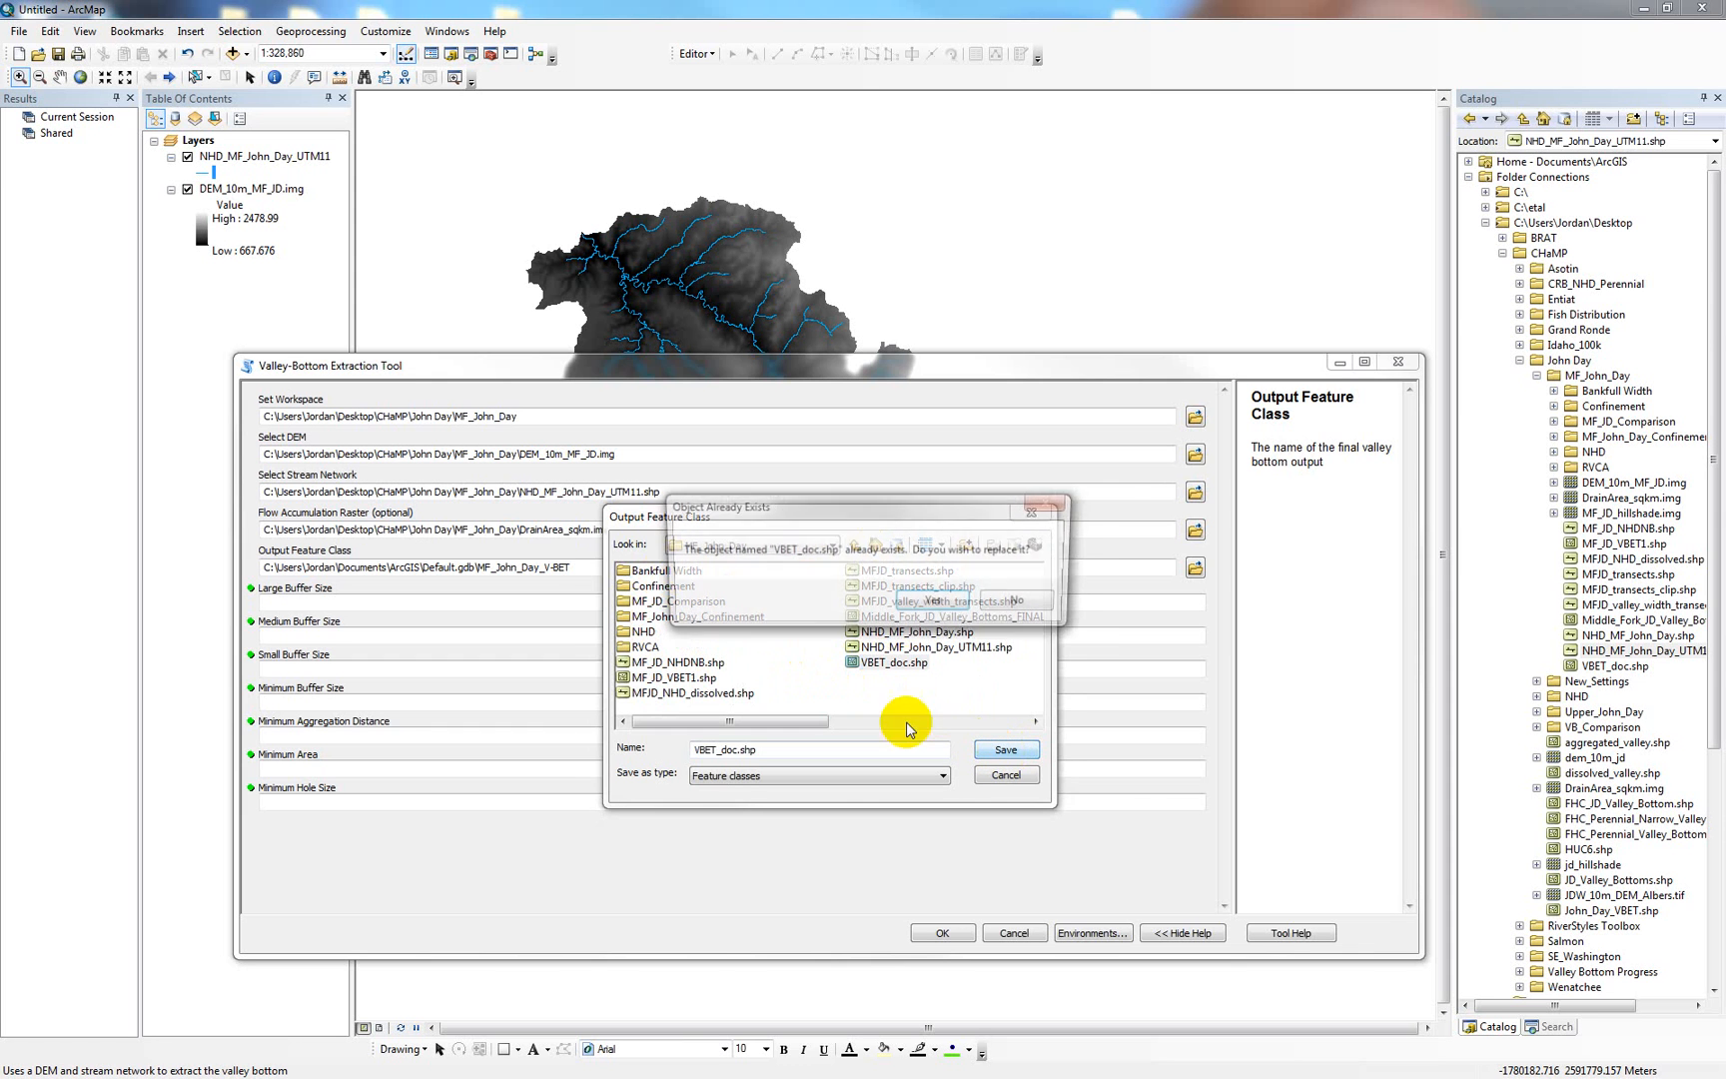
click(933, 597)
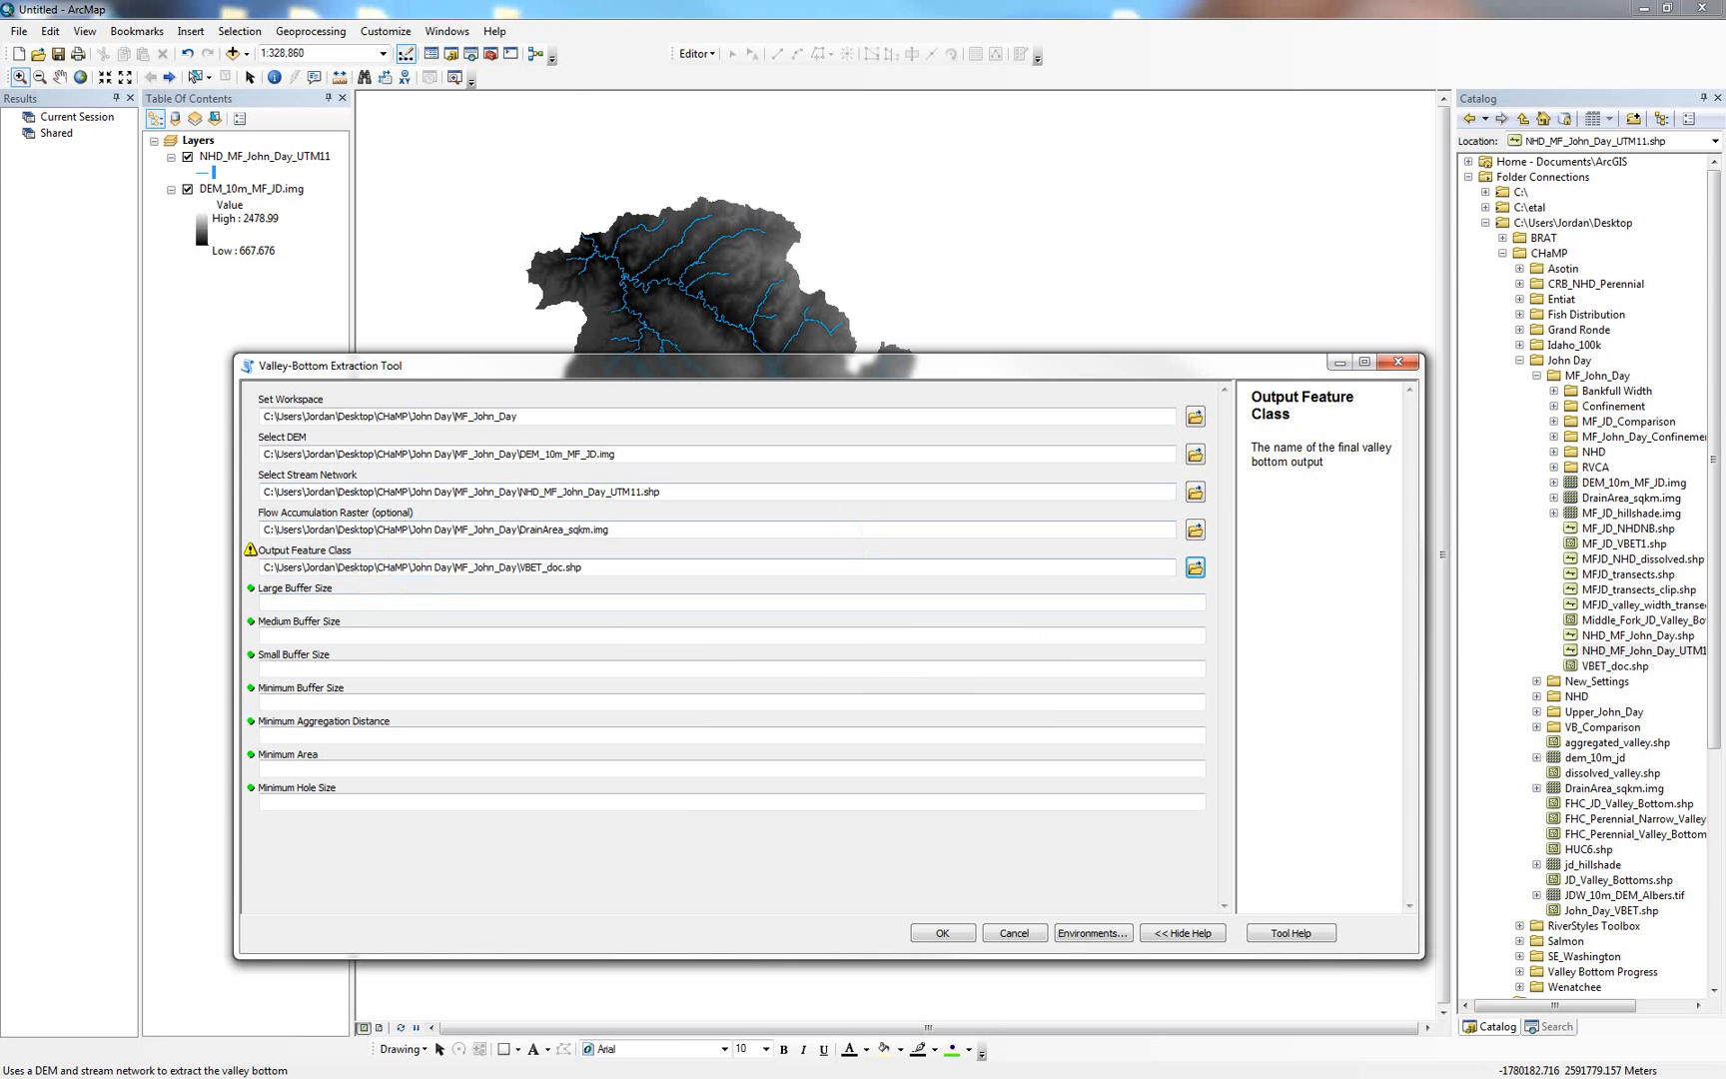
- Switch to Google Earth and find one of the widest valley-bottom sections along the Middle Fork John Day River
drag(1725, 14, 917, 168)
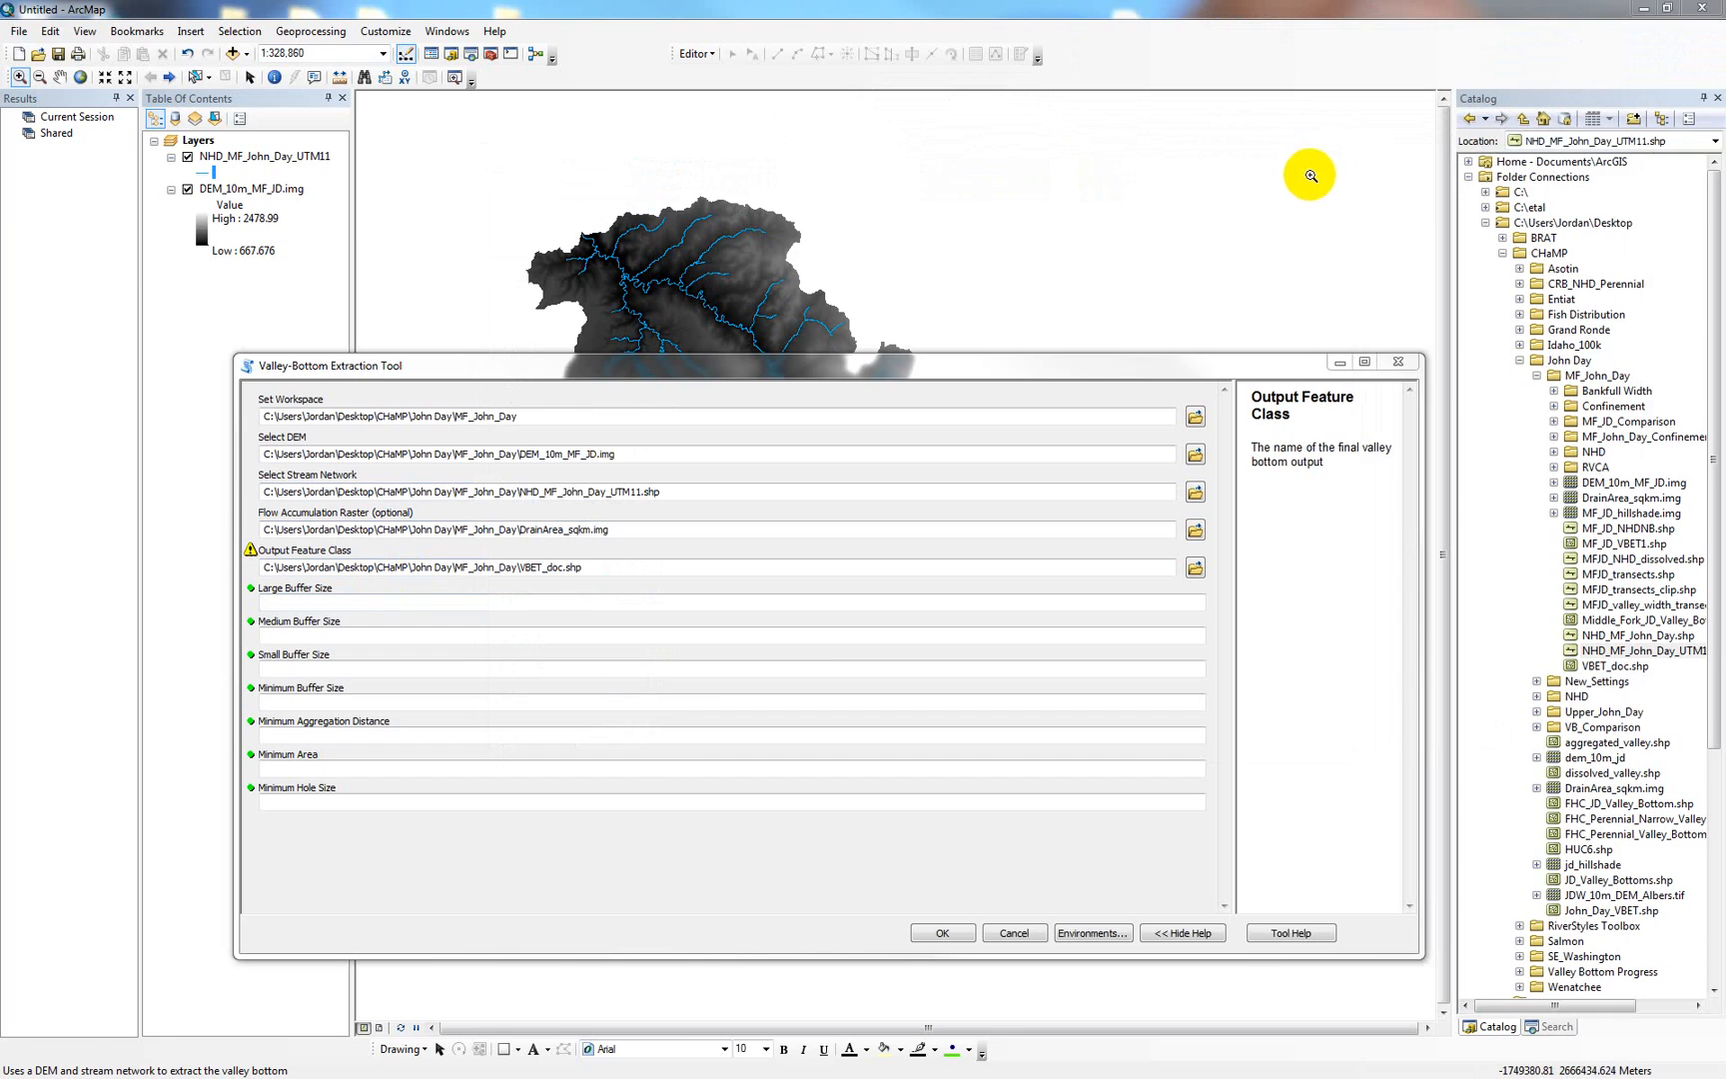
drag(1725, 40, 1048, 170)
click(1361, 169)
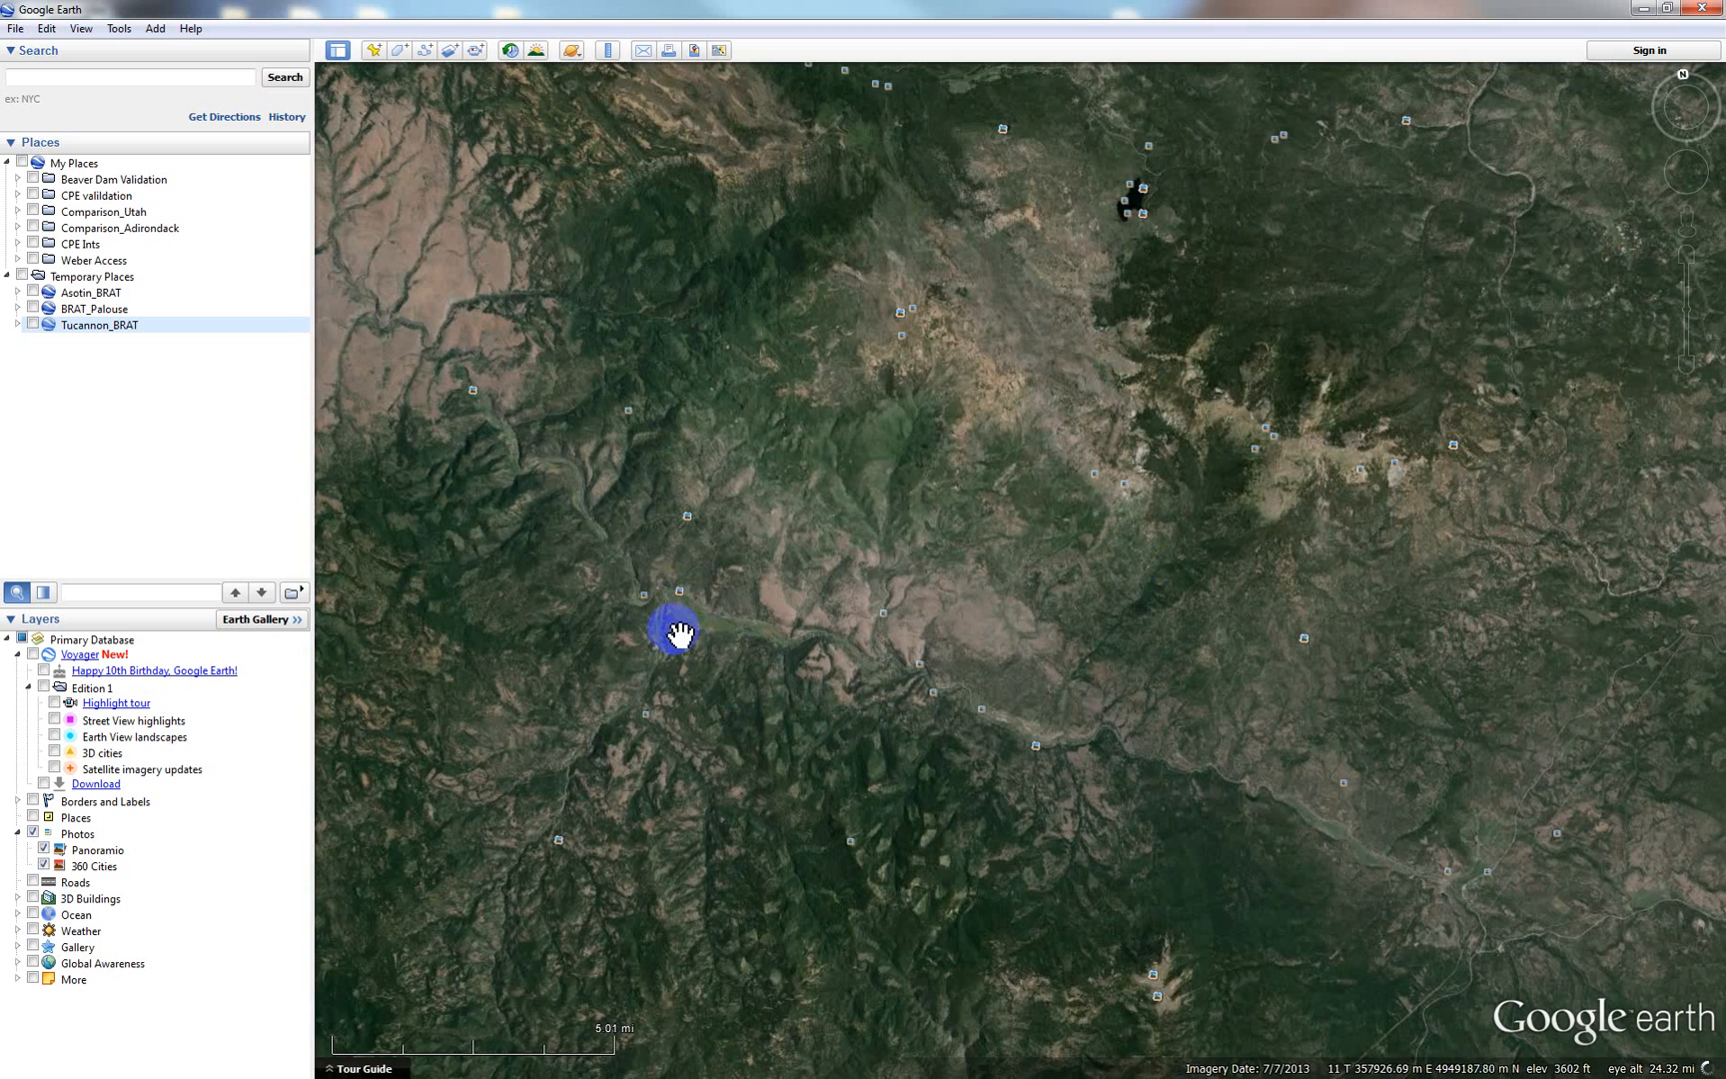
drag(675, 628, 931, 614)
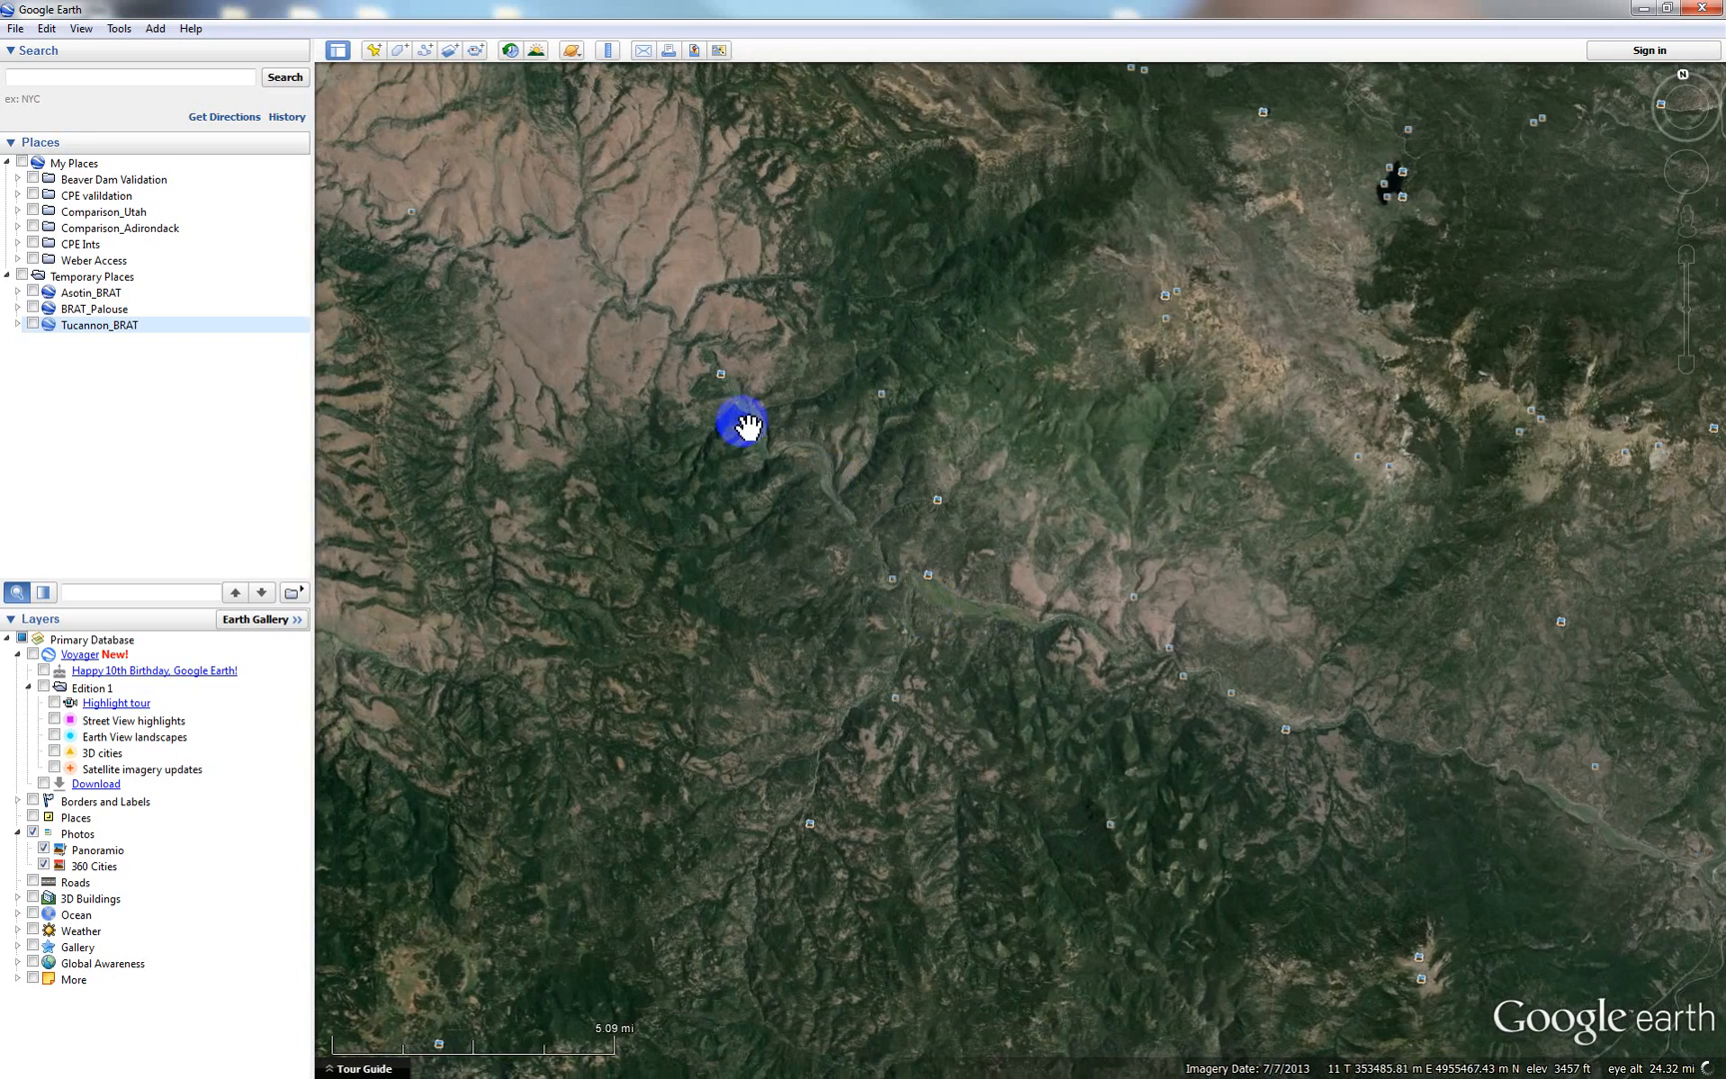
drag(742, 421, 829, 520)
scroll(831, 520, down, 2)
scroll(824, 520, down, 2)
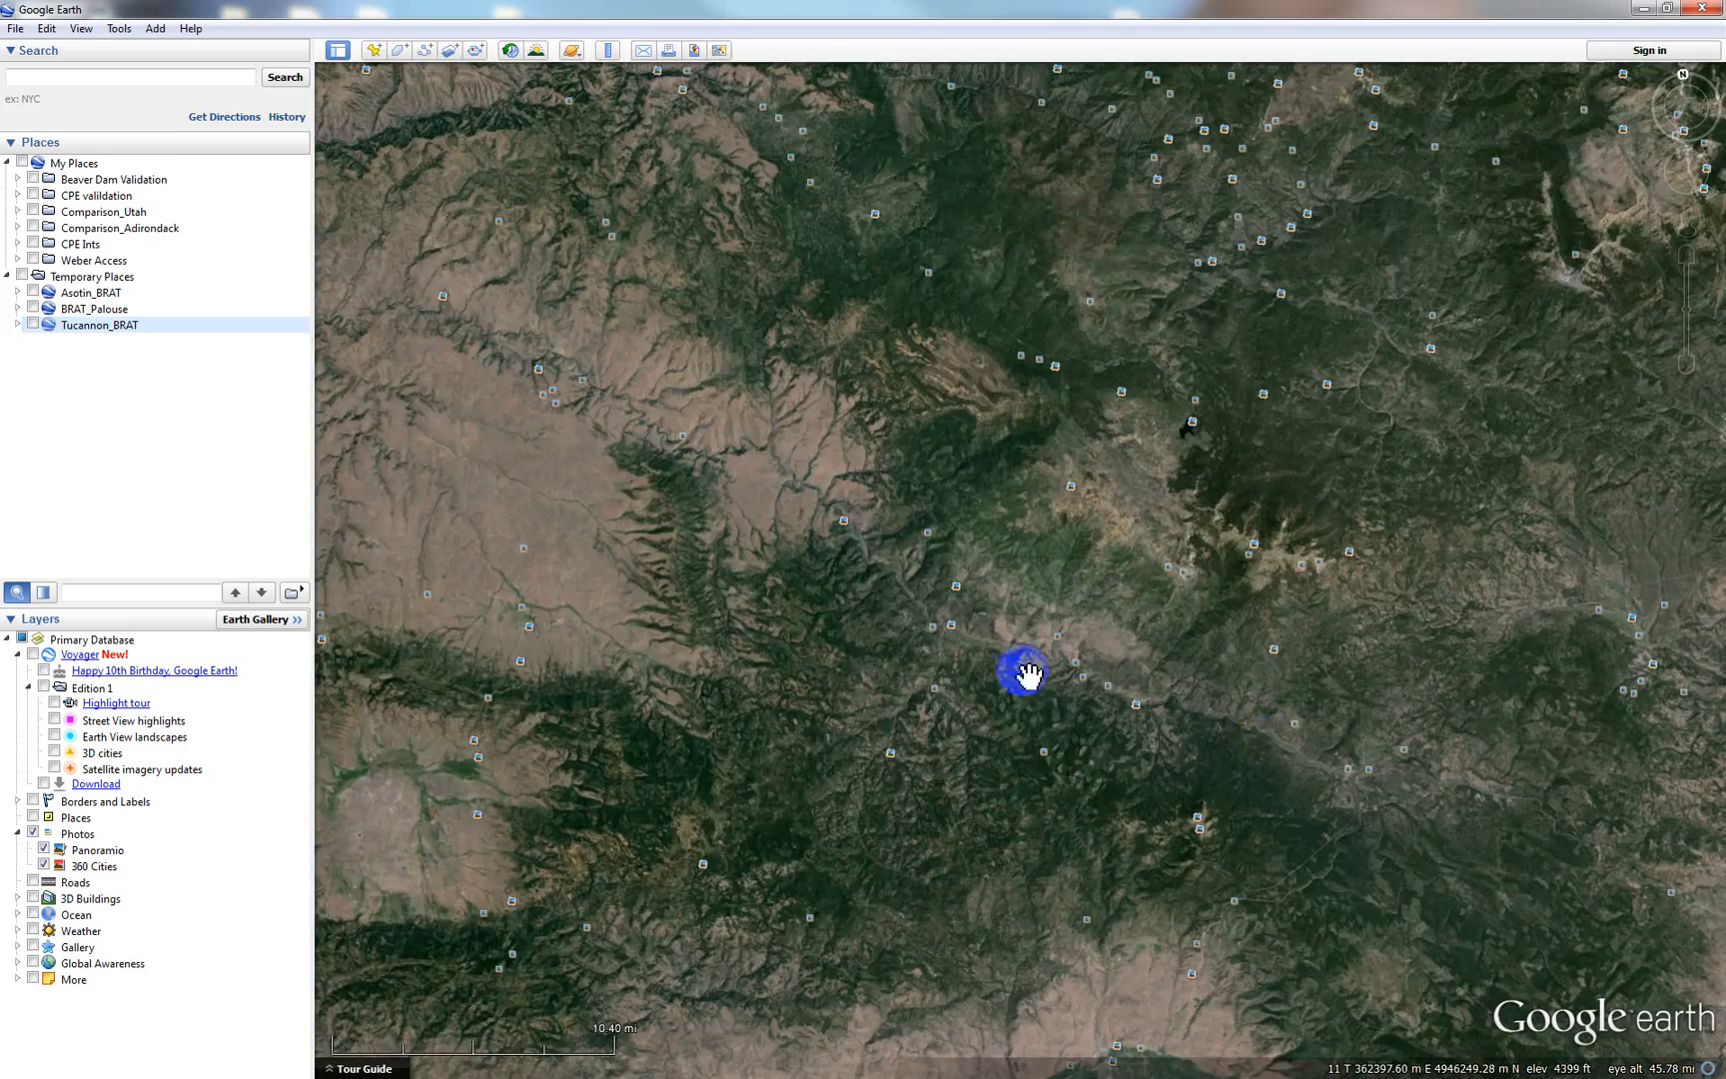
scroll(984, 664, up, 3)
scroll(944, 626, up, 3)
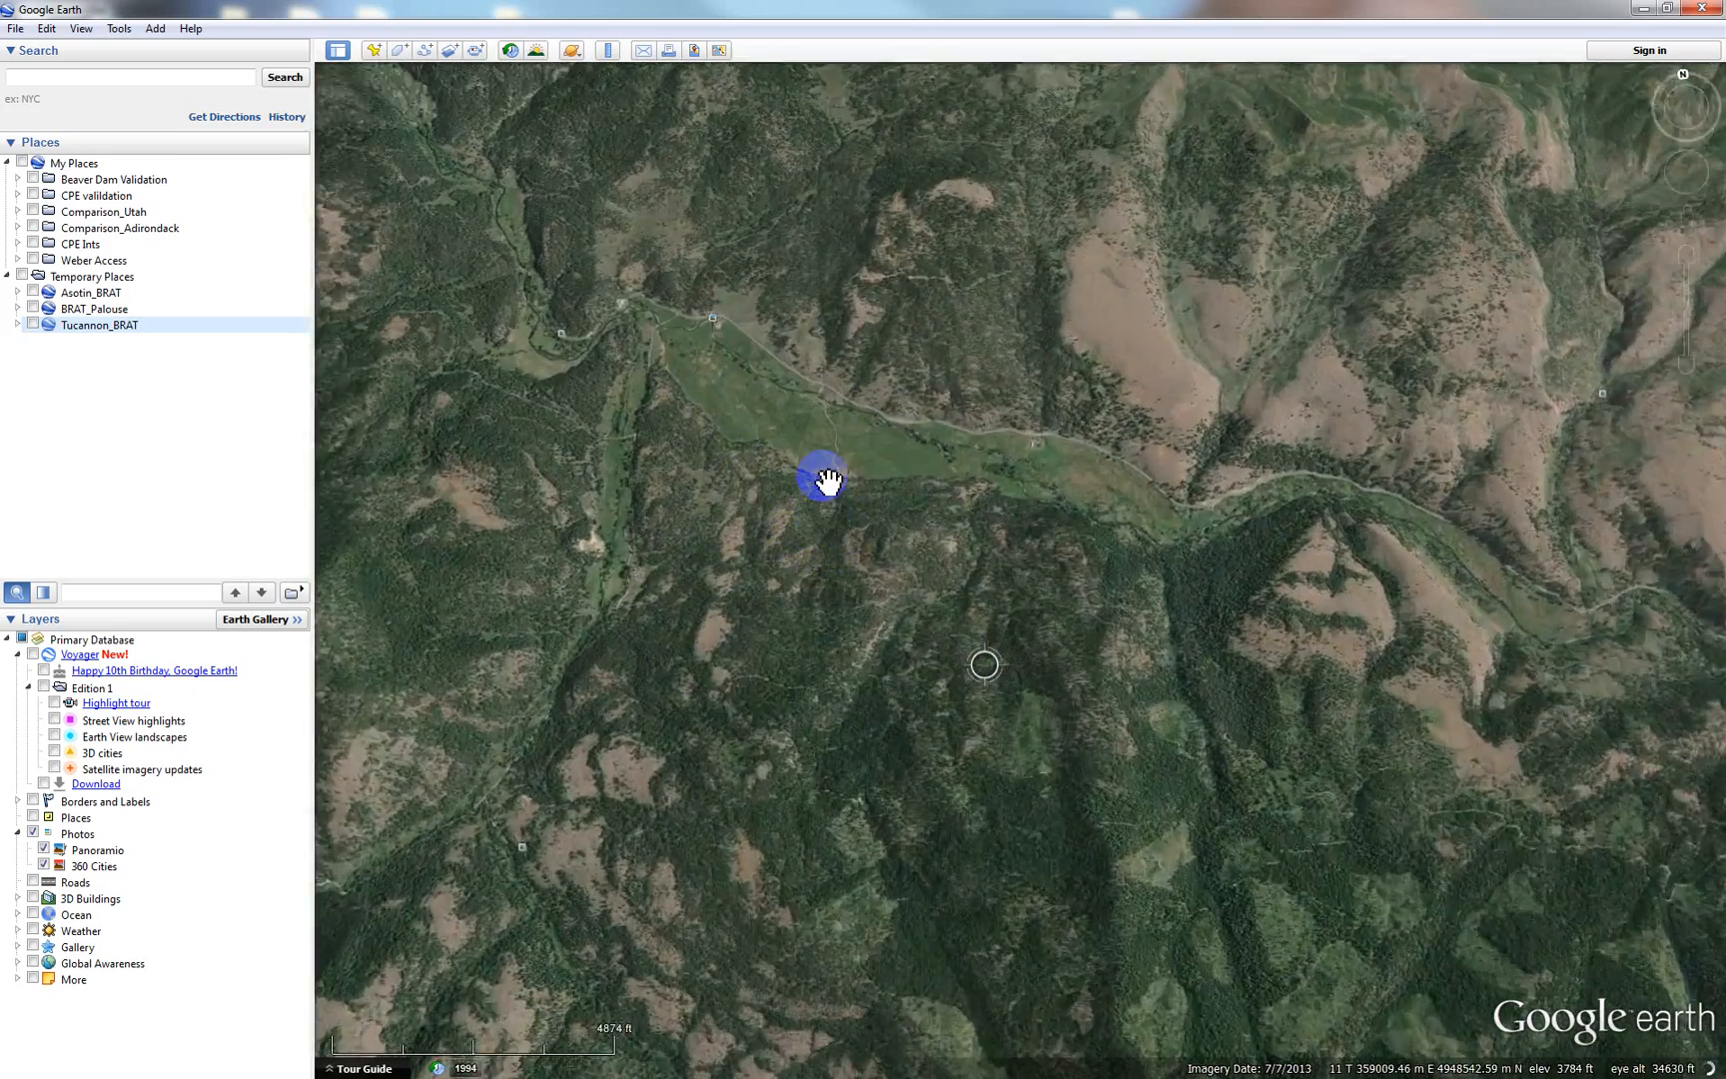
scroll(929, 567, up, 3)
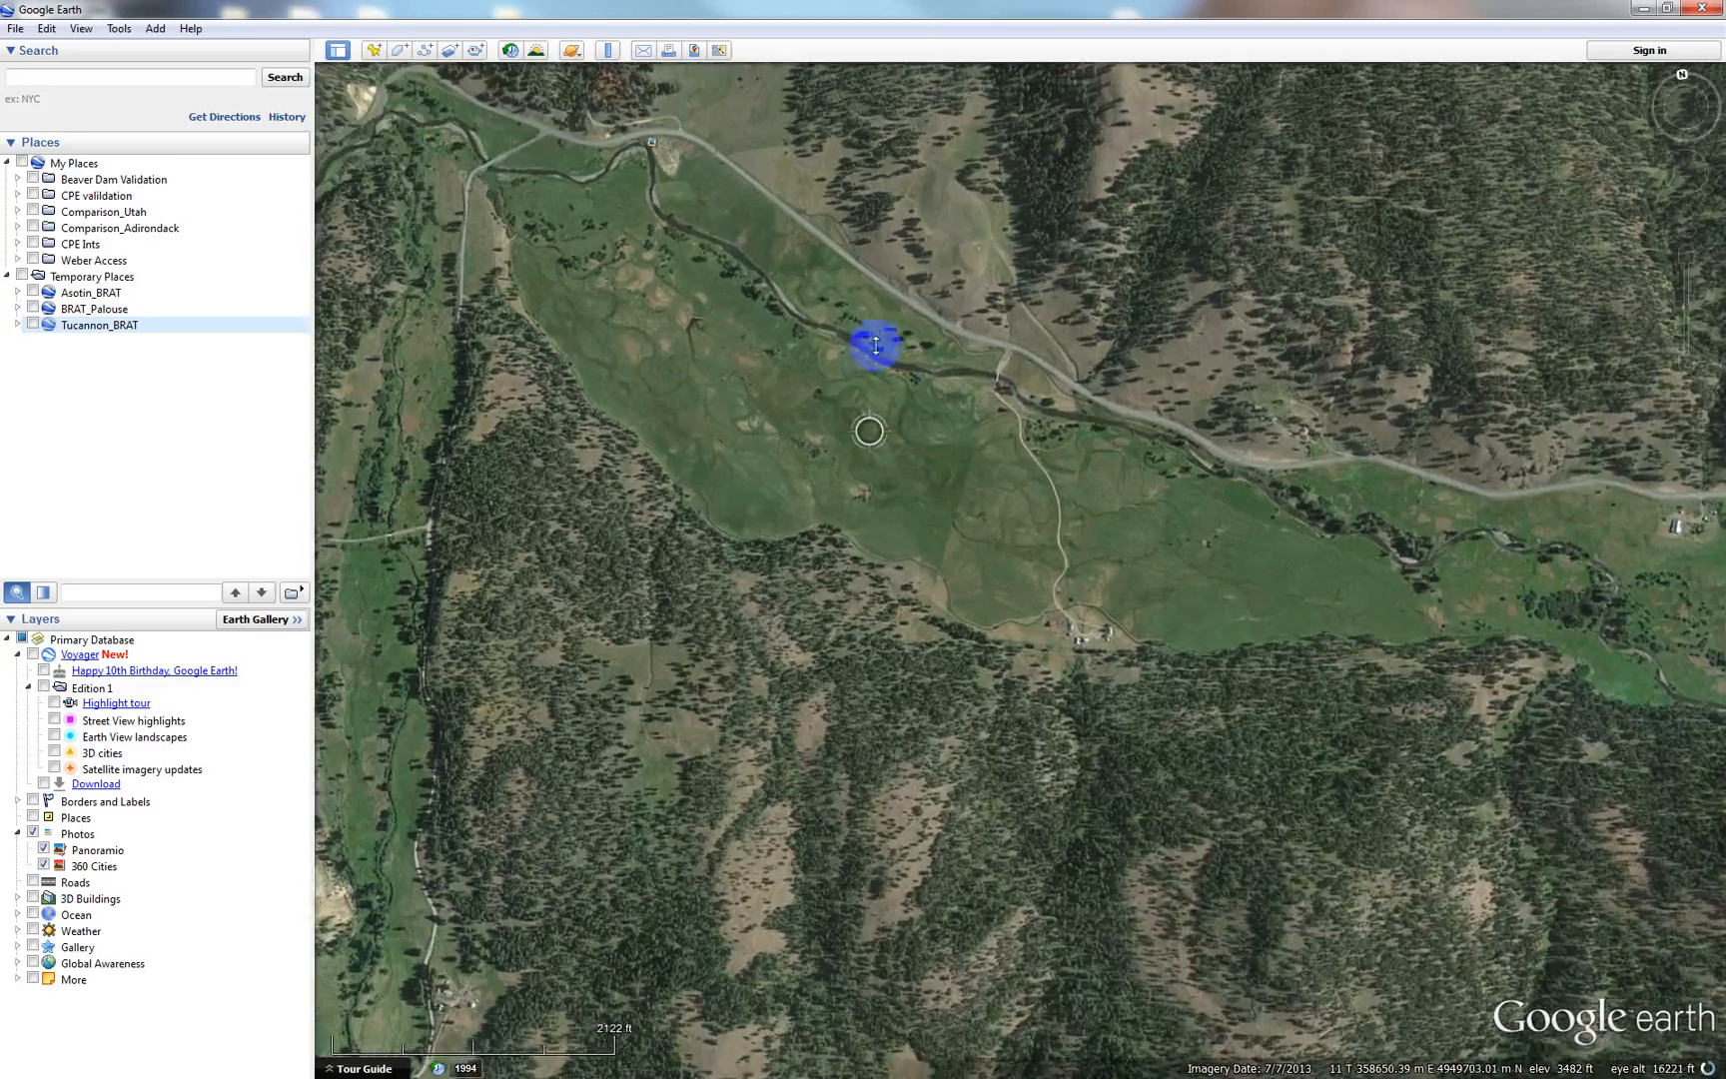
drag(875, 345, 925, 397)
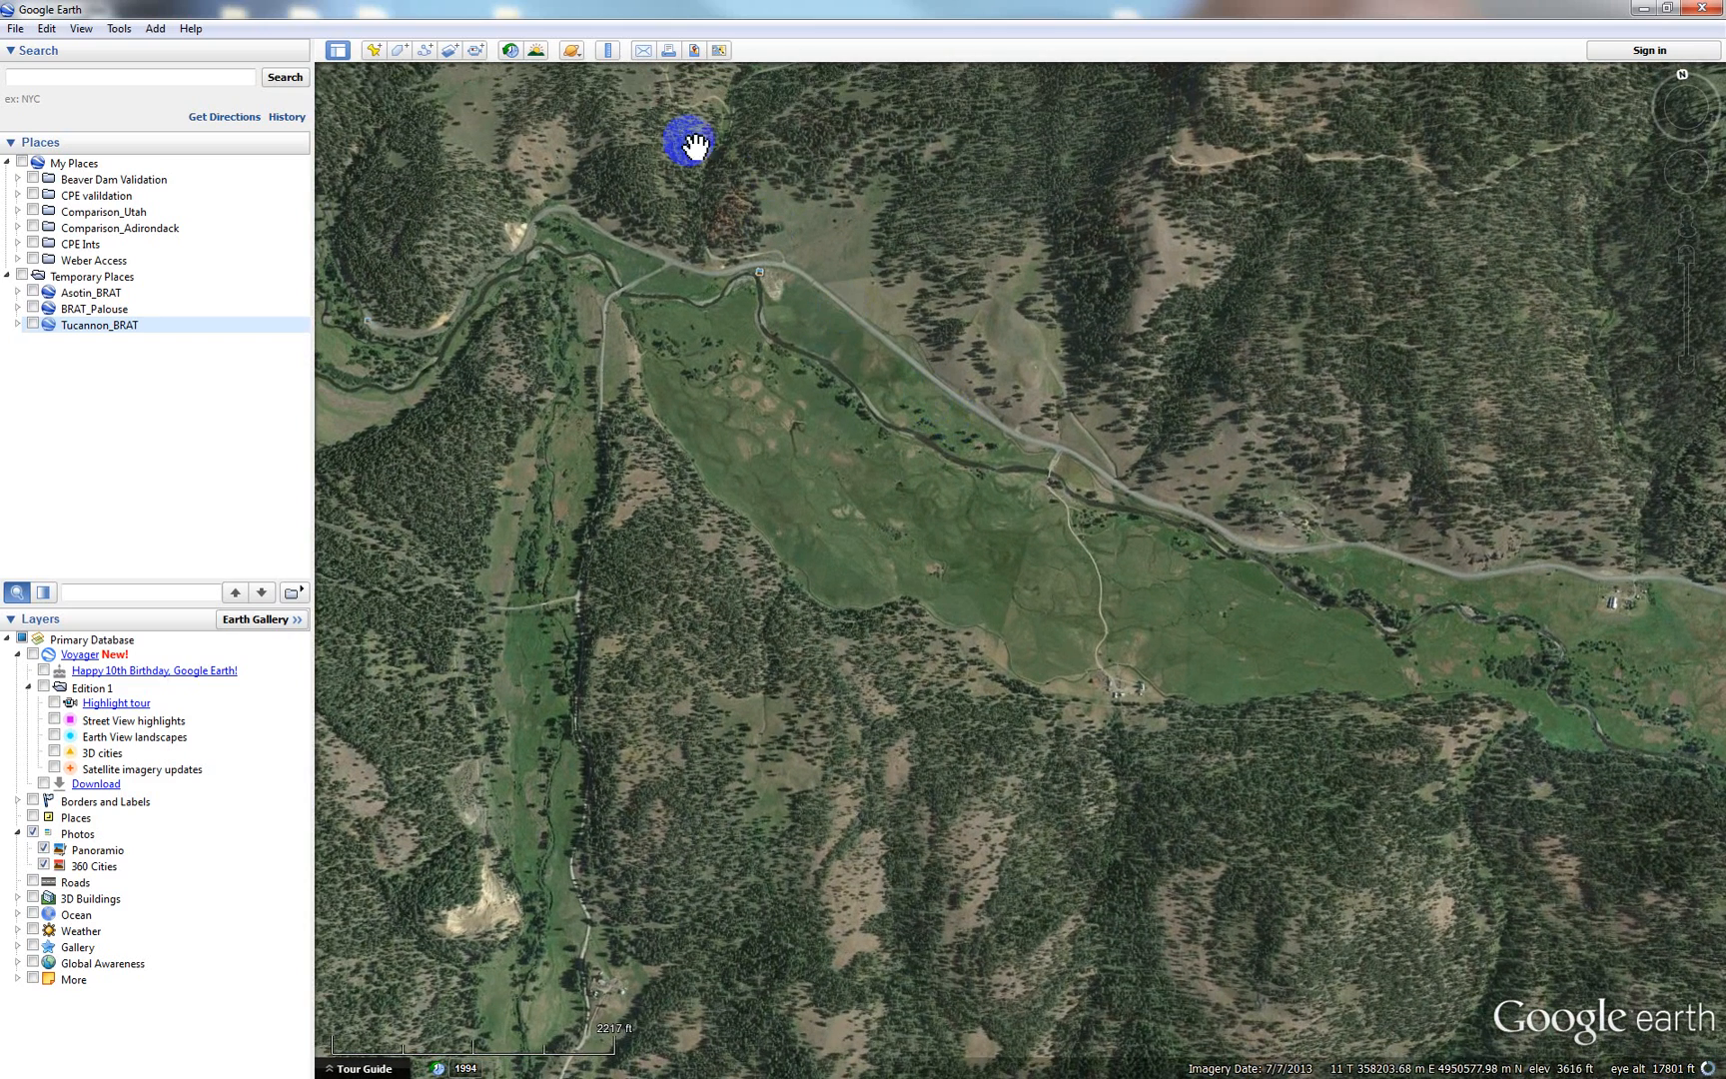
- Measure the distance from the river to the forested edge of the wide valley bottom, then clear and close the ruler
click(609, 52)
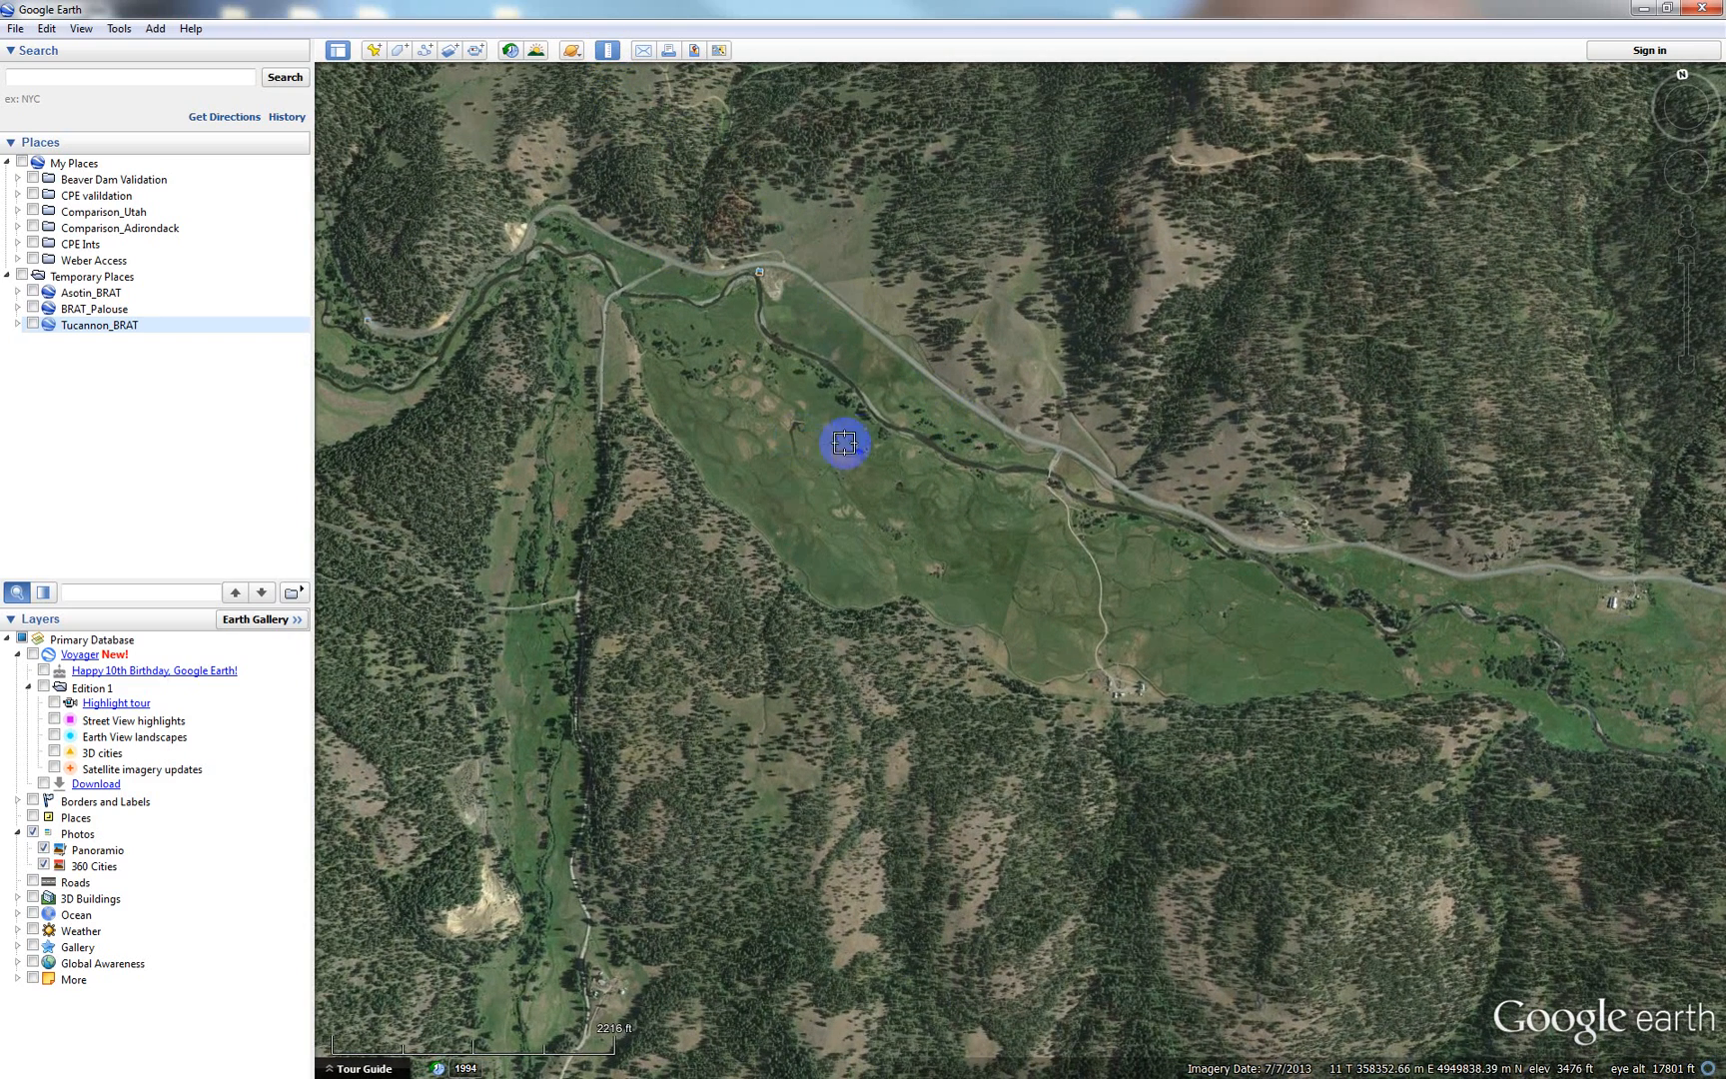
click(855, 385)
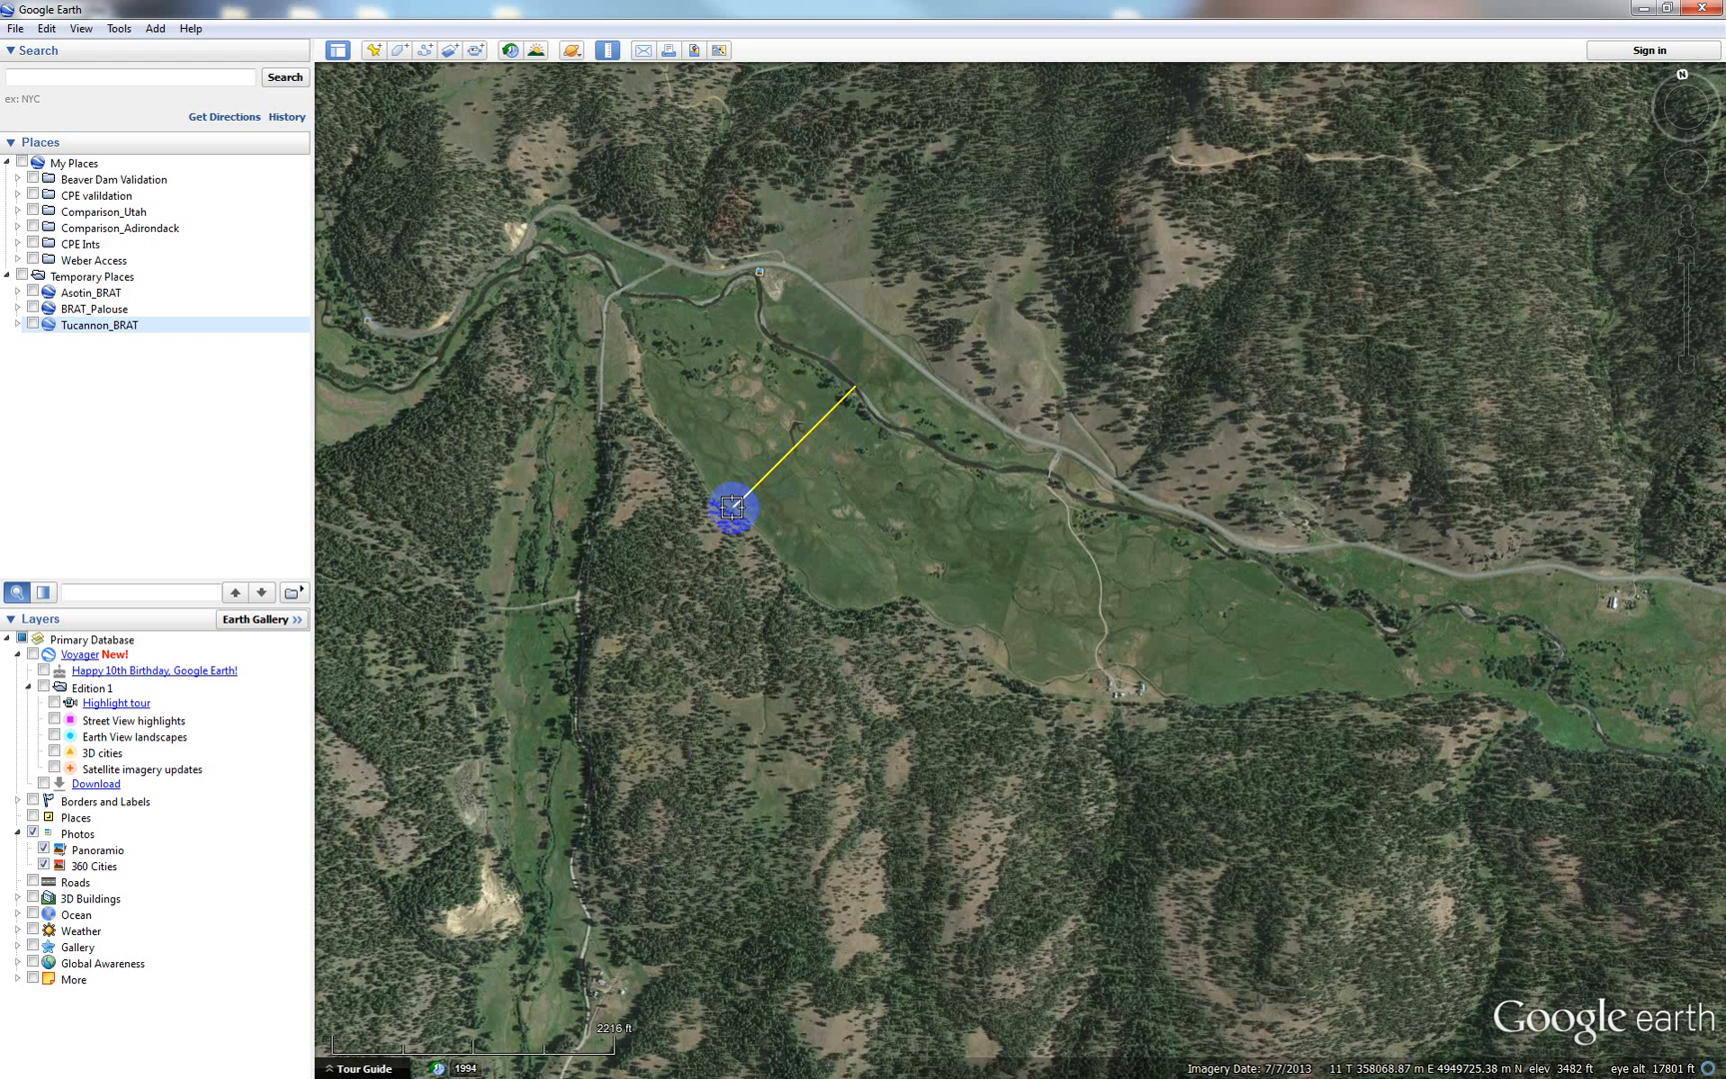
click(730, 508)
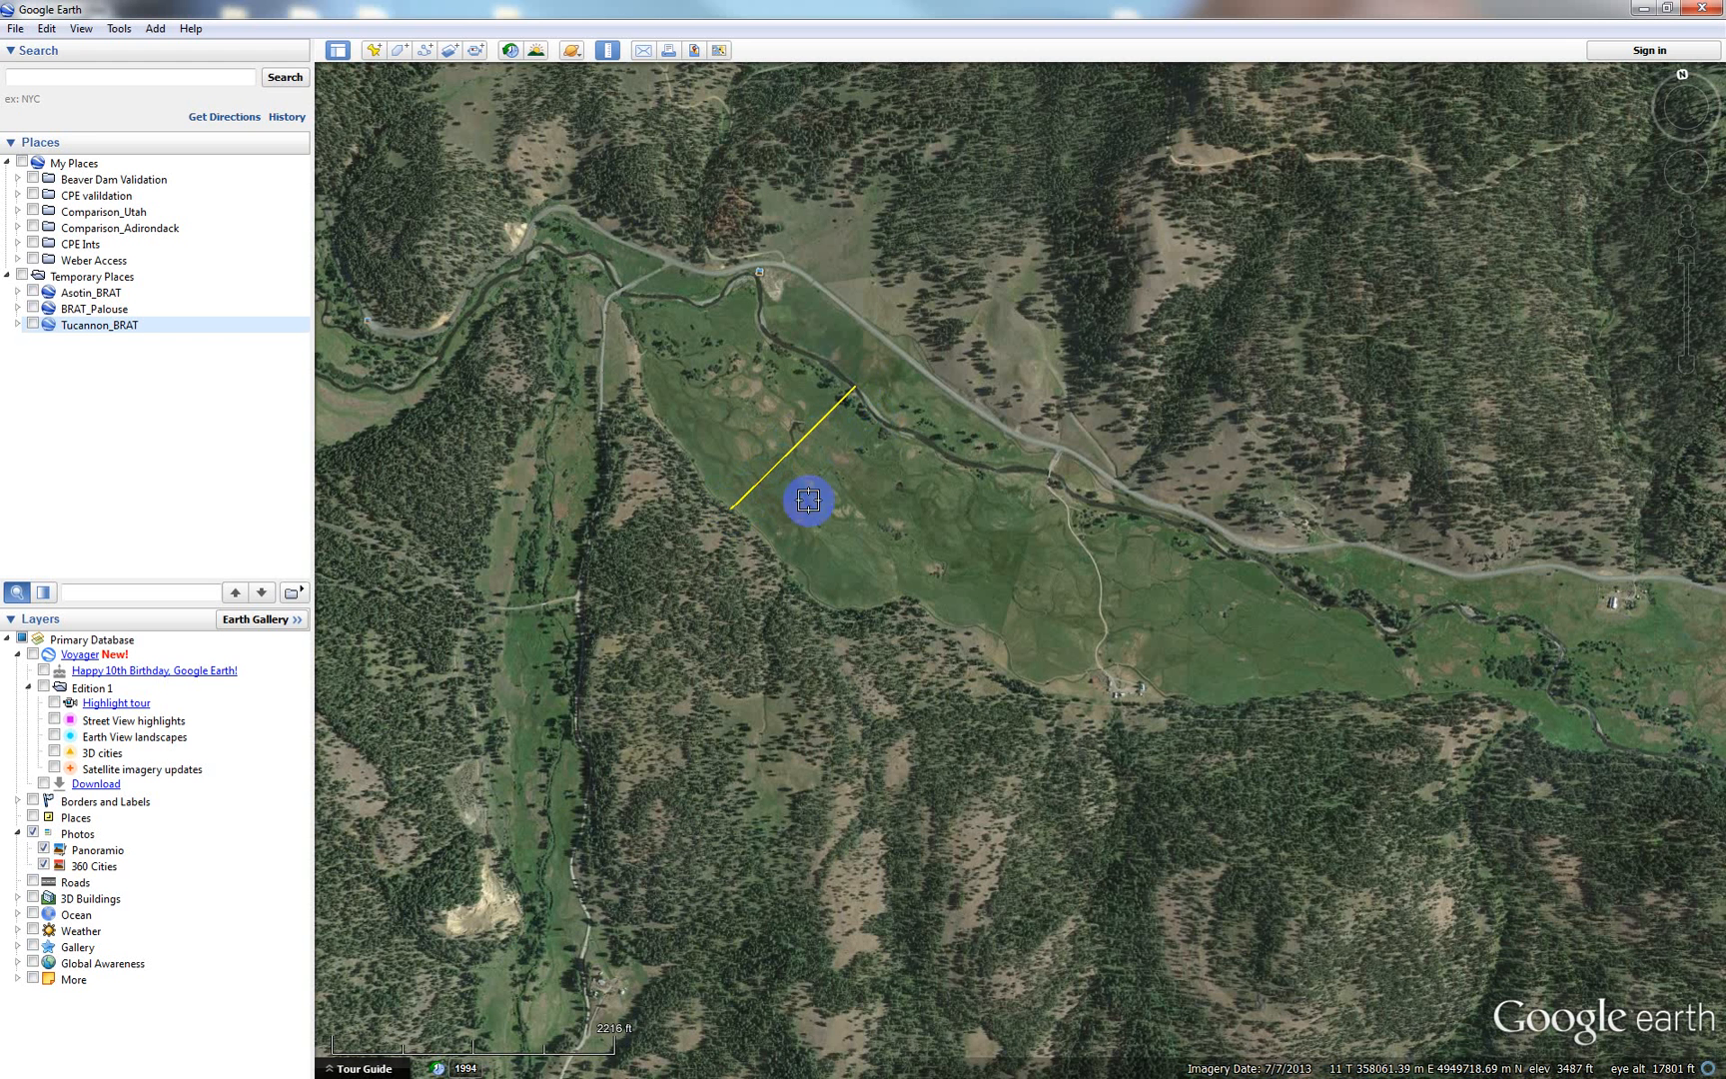
drag(1725, 135, 981, 207)
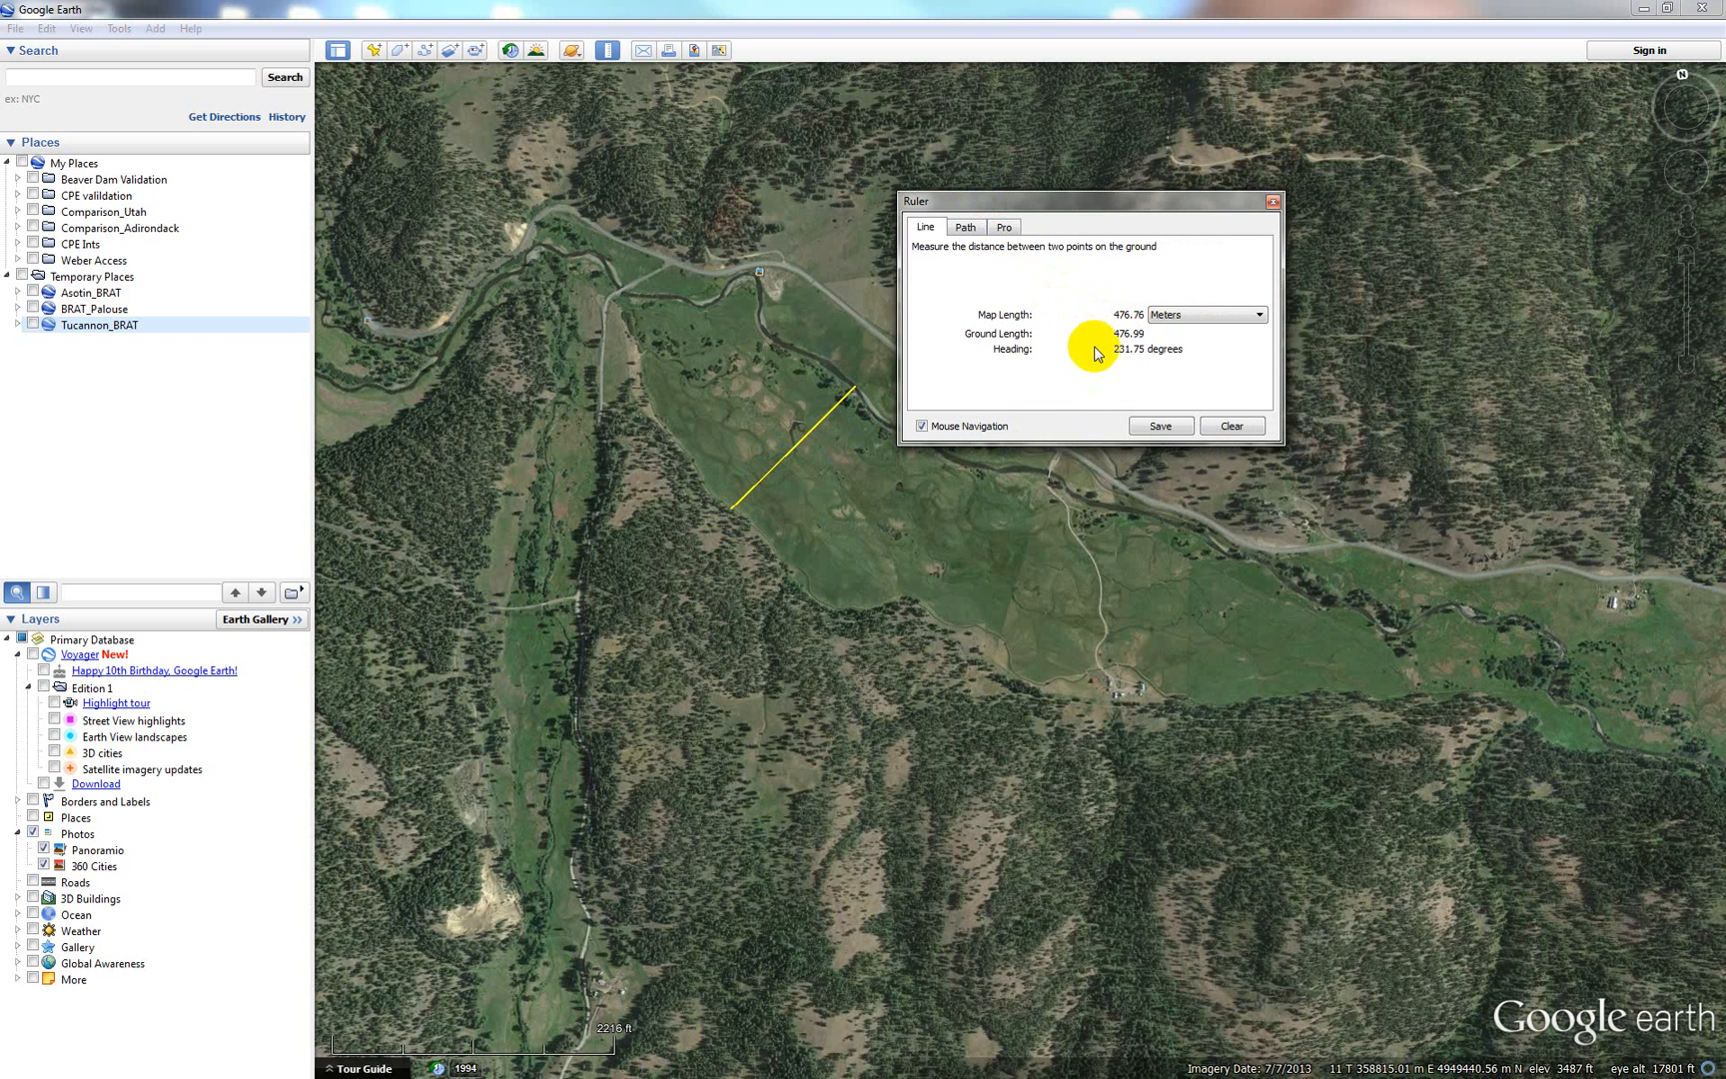
click(1212, 431)
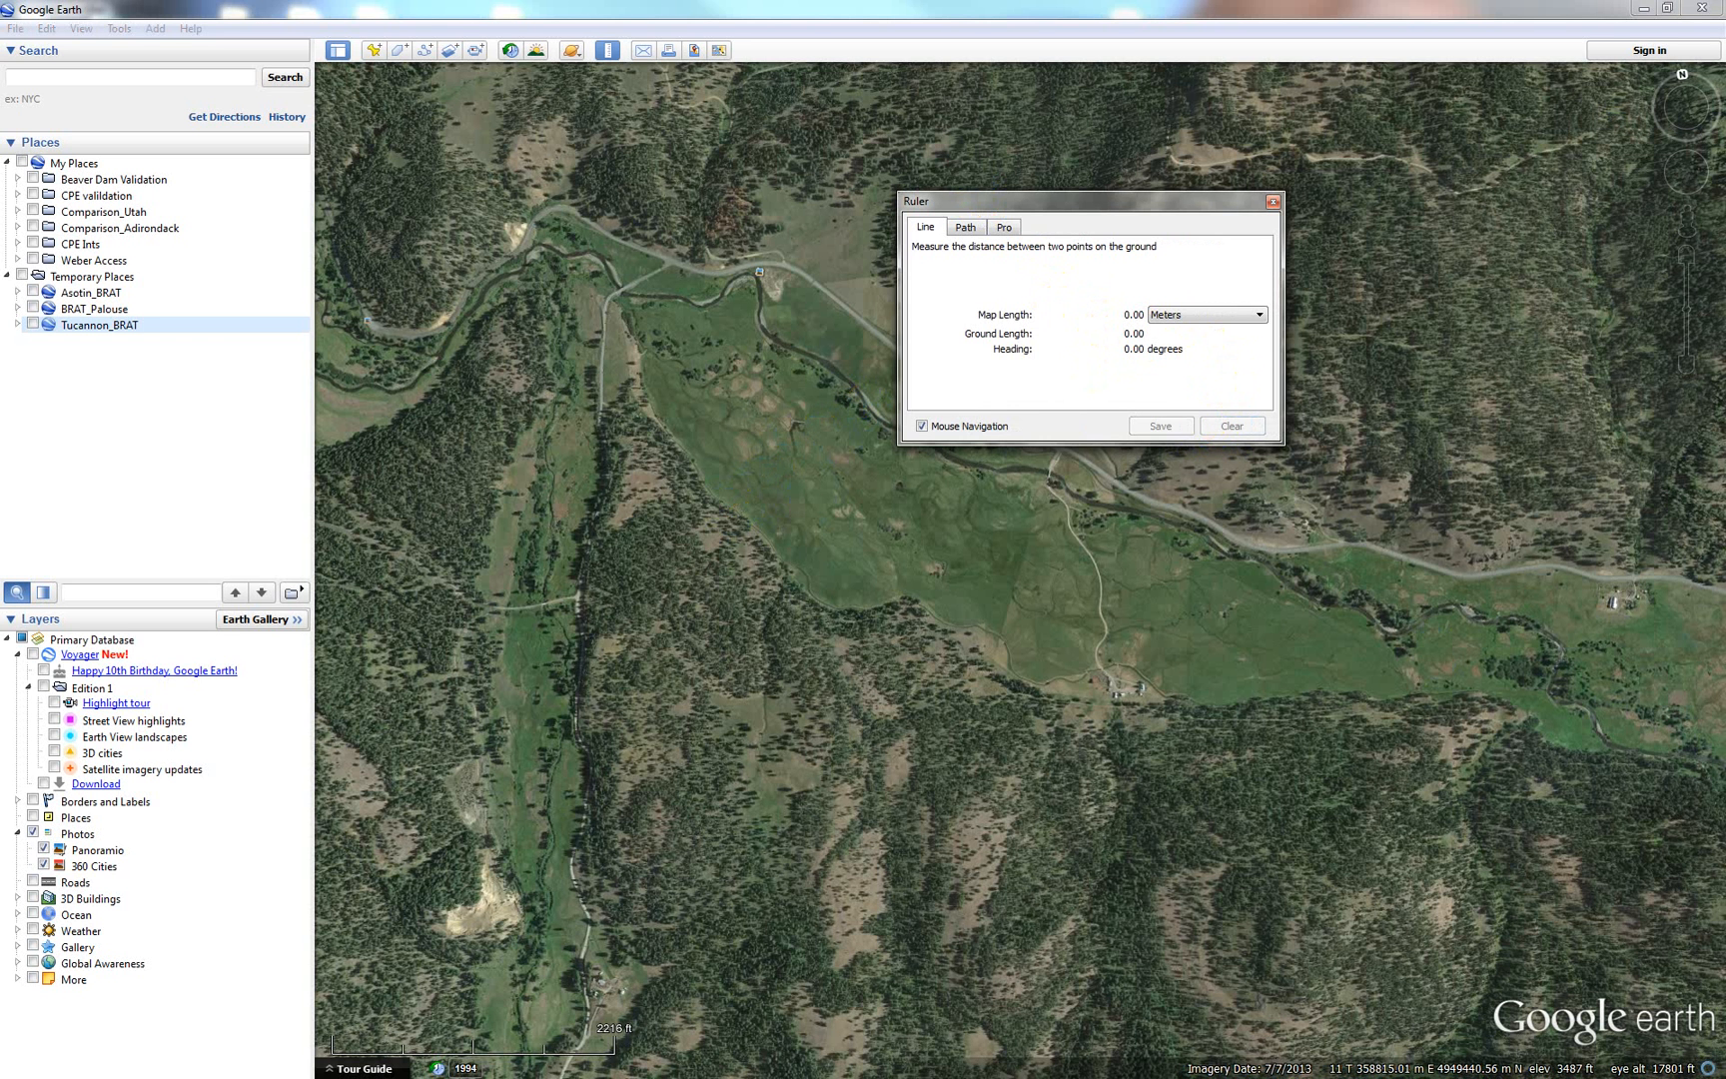
click(1272, 202)
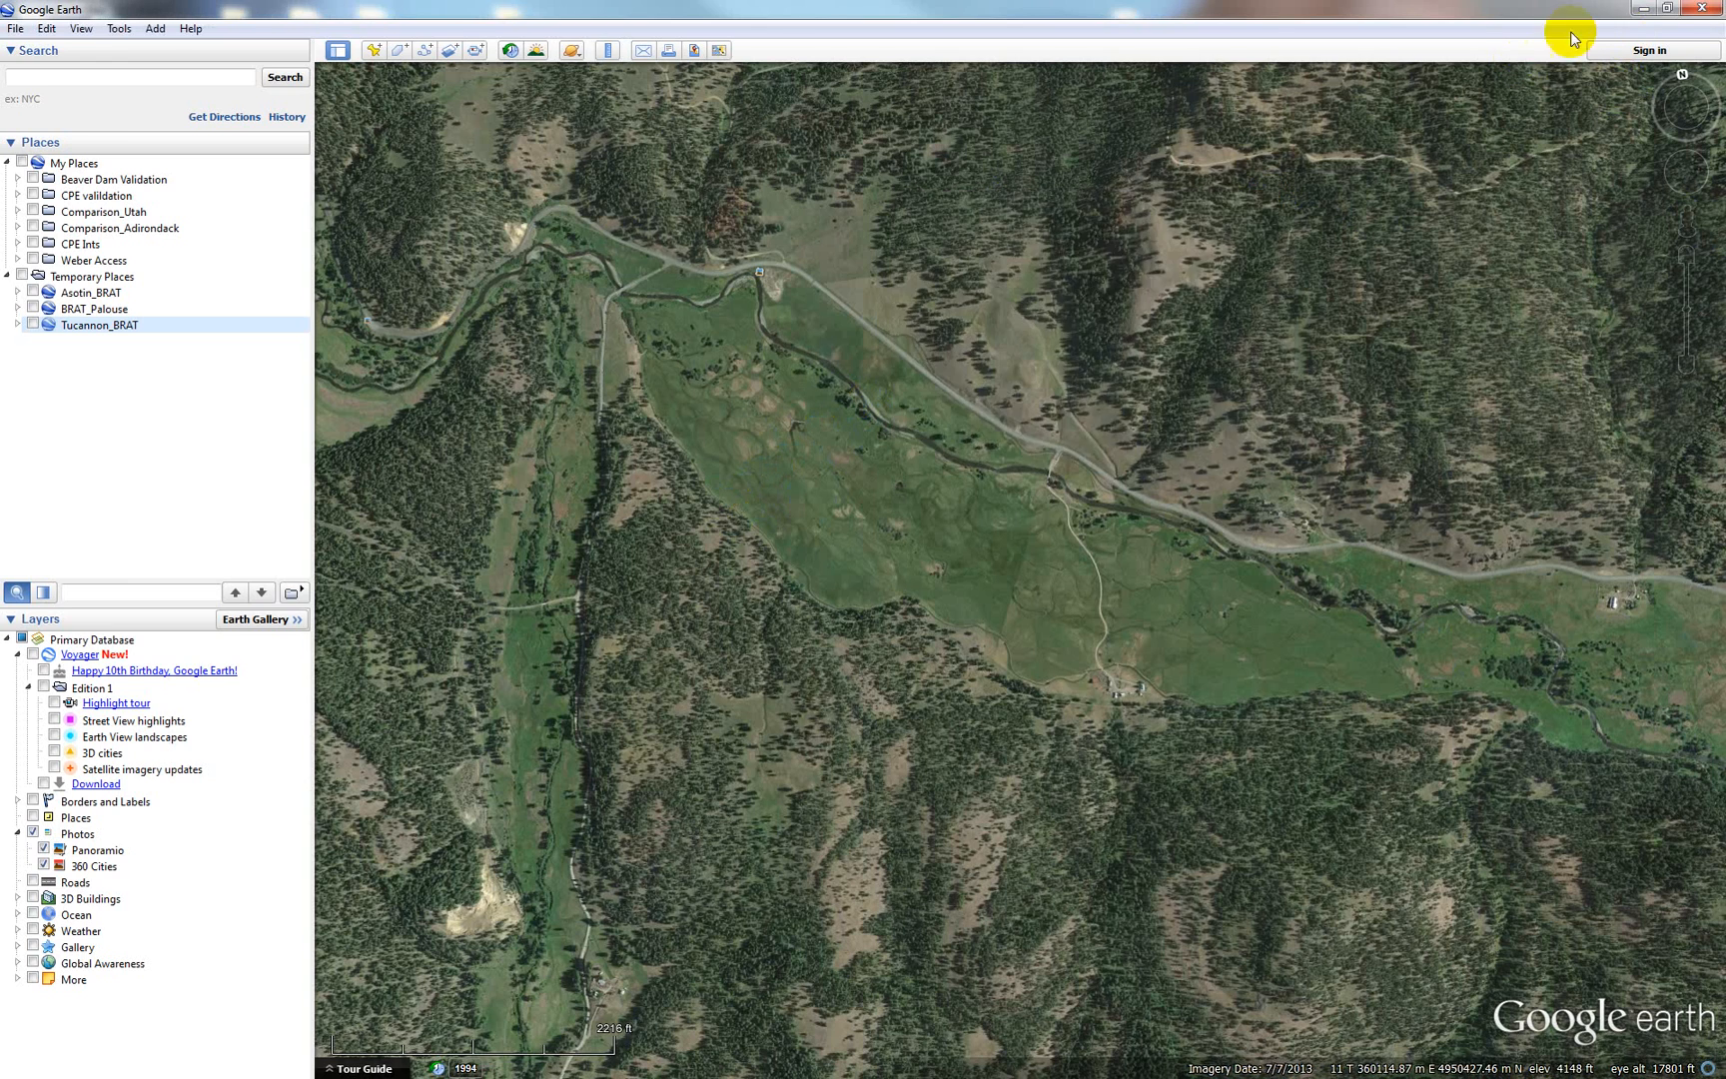
- Return to ArcMap and set the Large Buffer Size to 480
click(1641, 10)
click(589, 604)
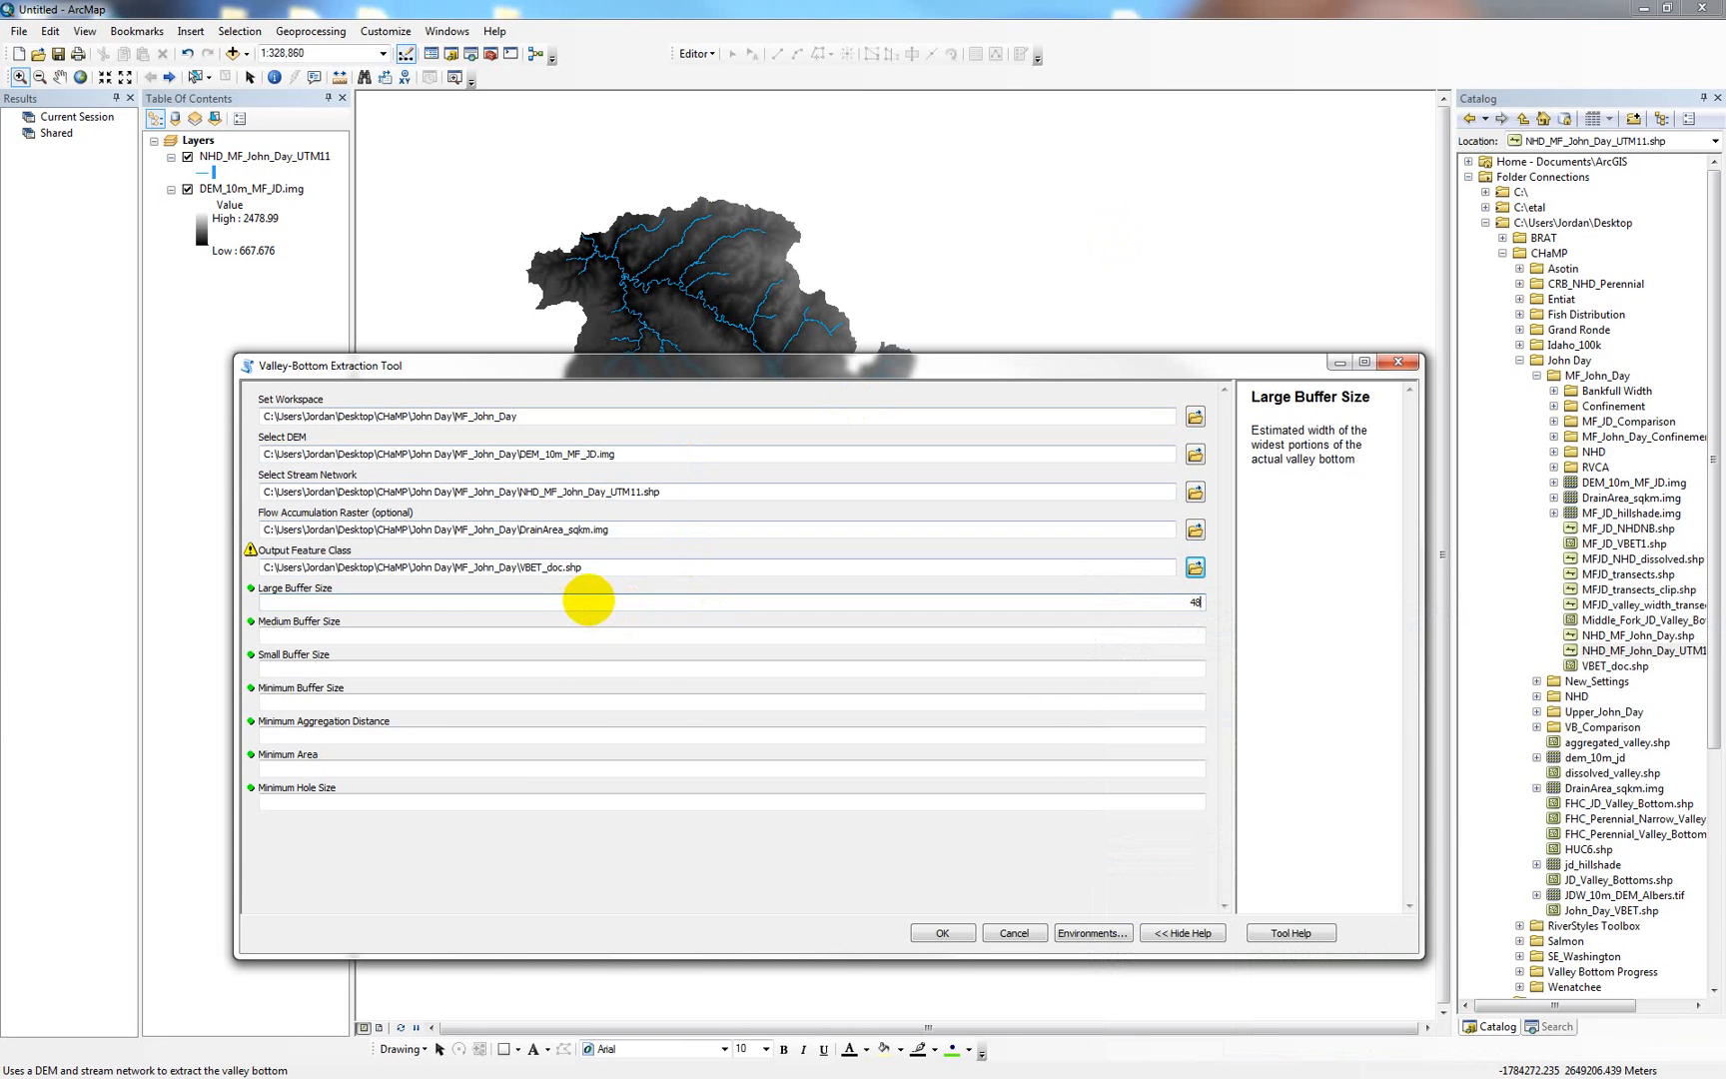
click(600, 635)
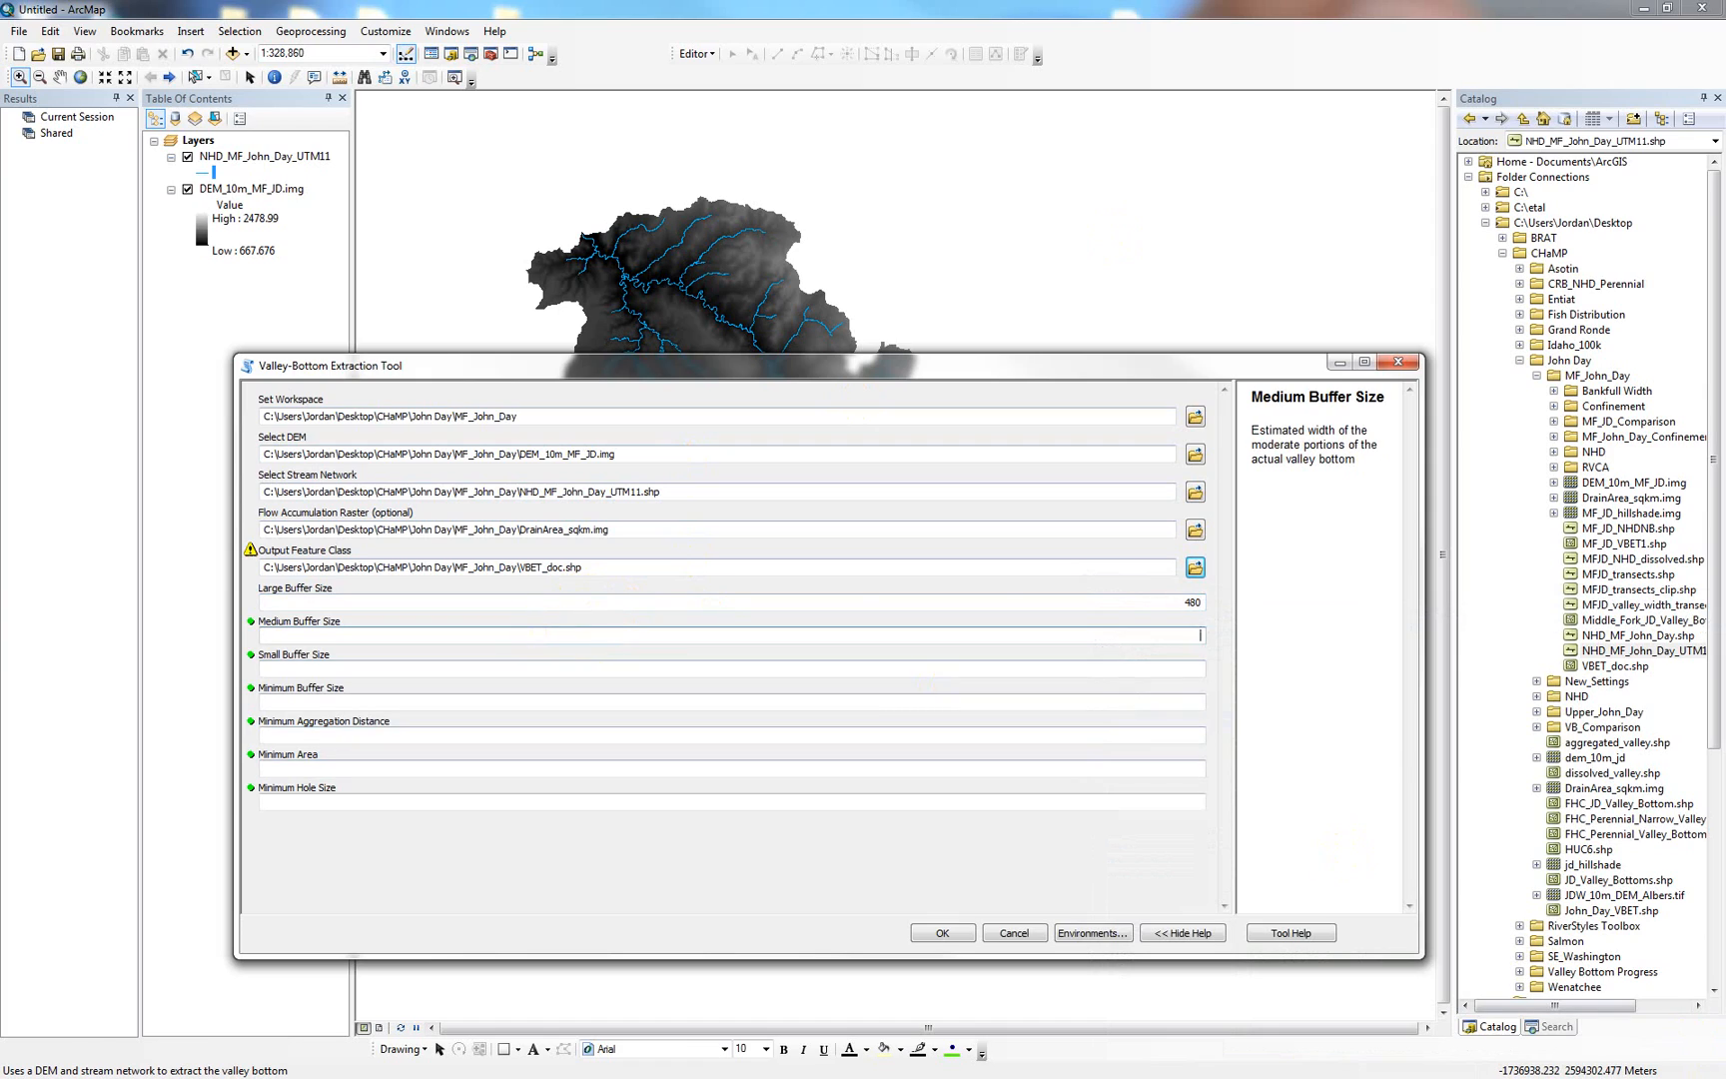
- Switch back to Google Earth and find a moderately wide valley section further along the river
key(alt+Tab)
scroll(1311, 636, down, 5)
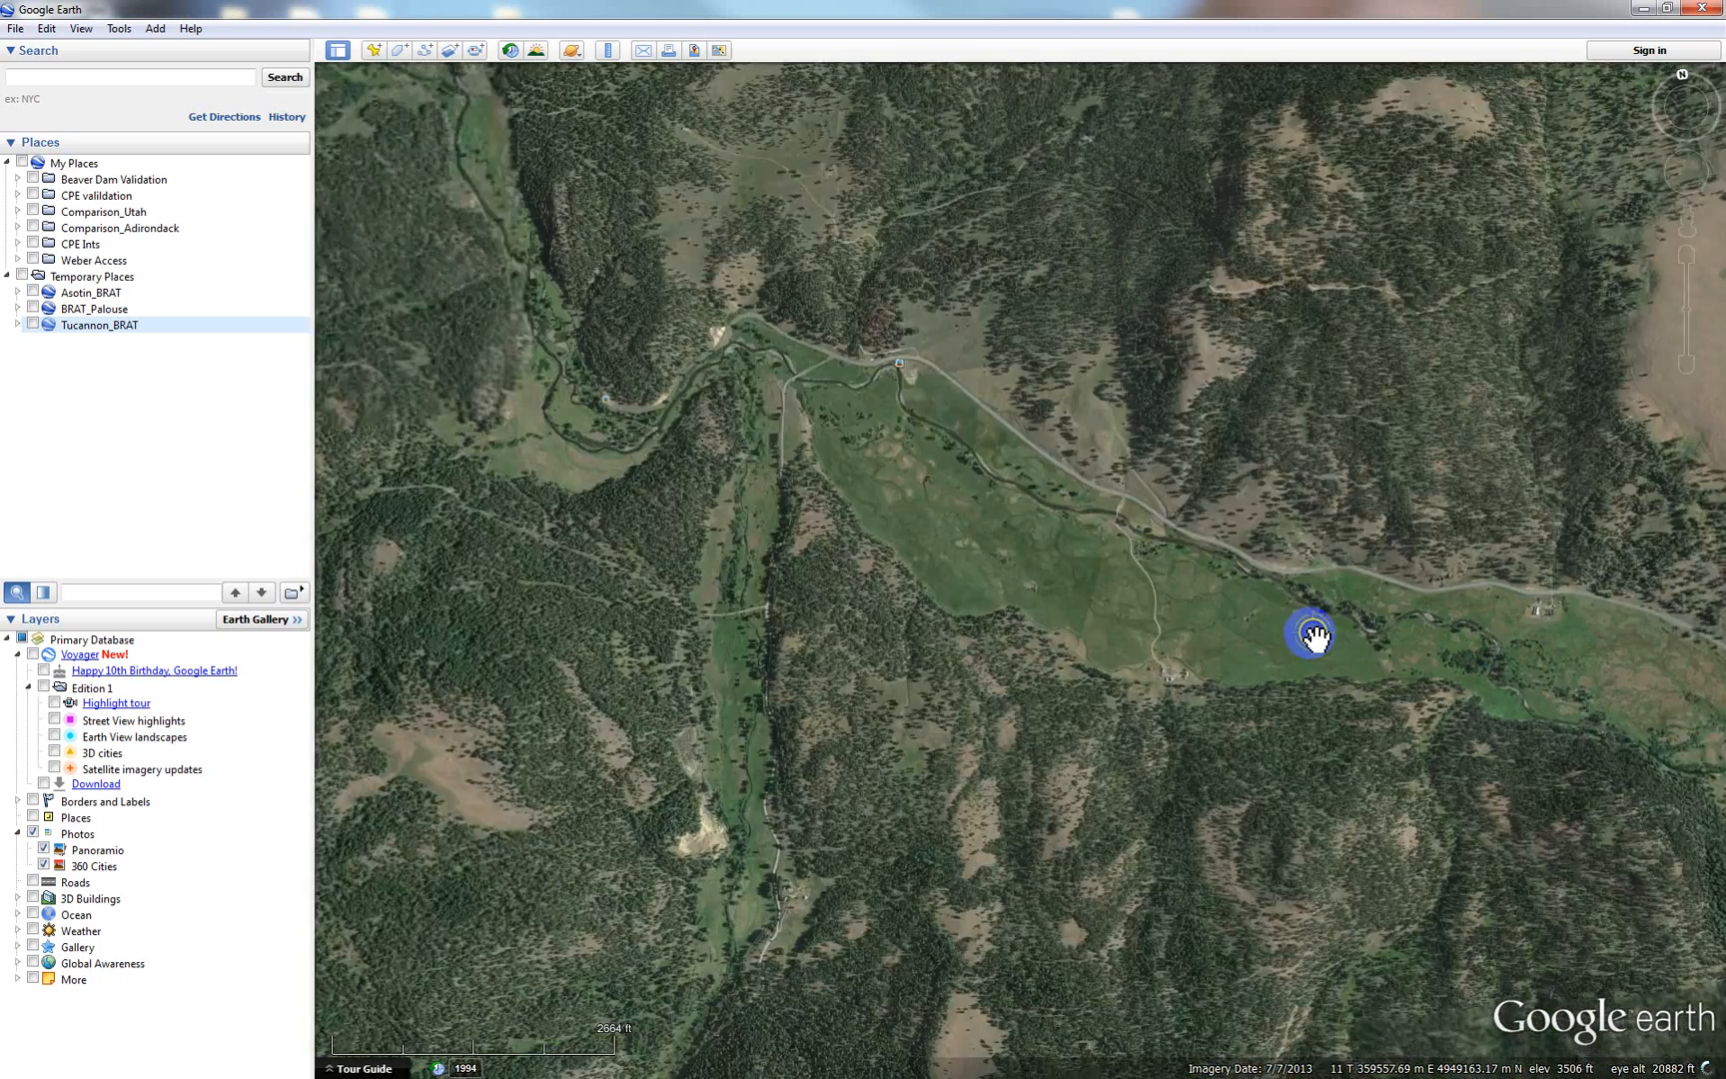
scroll(1307, 631, down, 5)
mouse_move(898, 354)
mouse_down()
mouse_move(1064, 532)
mouse_move(936, 478)
mouse_move(1016, 531)
mouse_move(899, 420)
mouse_move(1021, 528)
mouse_move(777, 428)
mouse_move(1085, 590)
mouse_move(1234, 637)
mouse_move(910, 507)
mouse_move(1110, 536)
mouse_move(1020, 512)
mouse_move(1326, 616)
mouse_move(984, 475)
mouse_move(1205, 682)
mouse_move(859, 385)
mouse_move(1175, 507)
mouse_up()
scroll(1168, 545, up, 5)
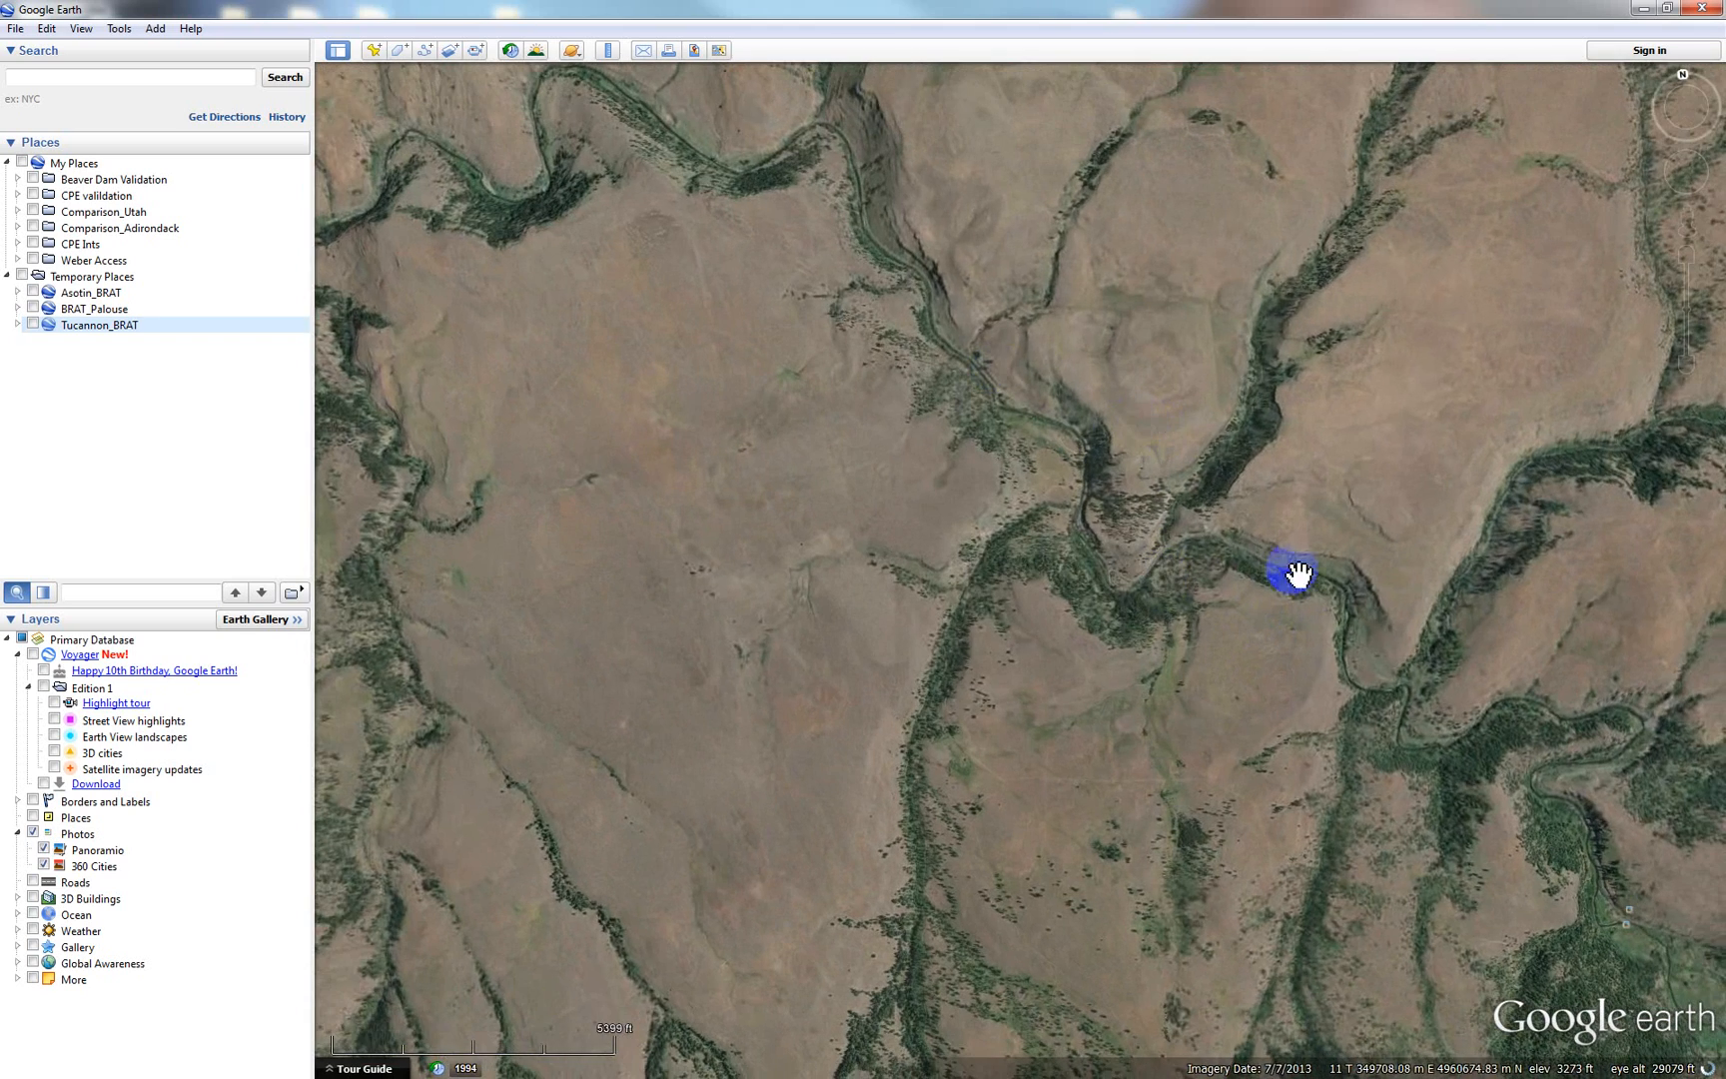
mouse_move(1416, 655)
mouse_down()
mouse_move(1464, 751)
mouse_move(963, 365)
mouse_move(1081, 551)
mouse_up()
scroll(1082, 550, up, 4)
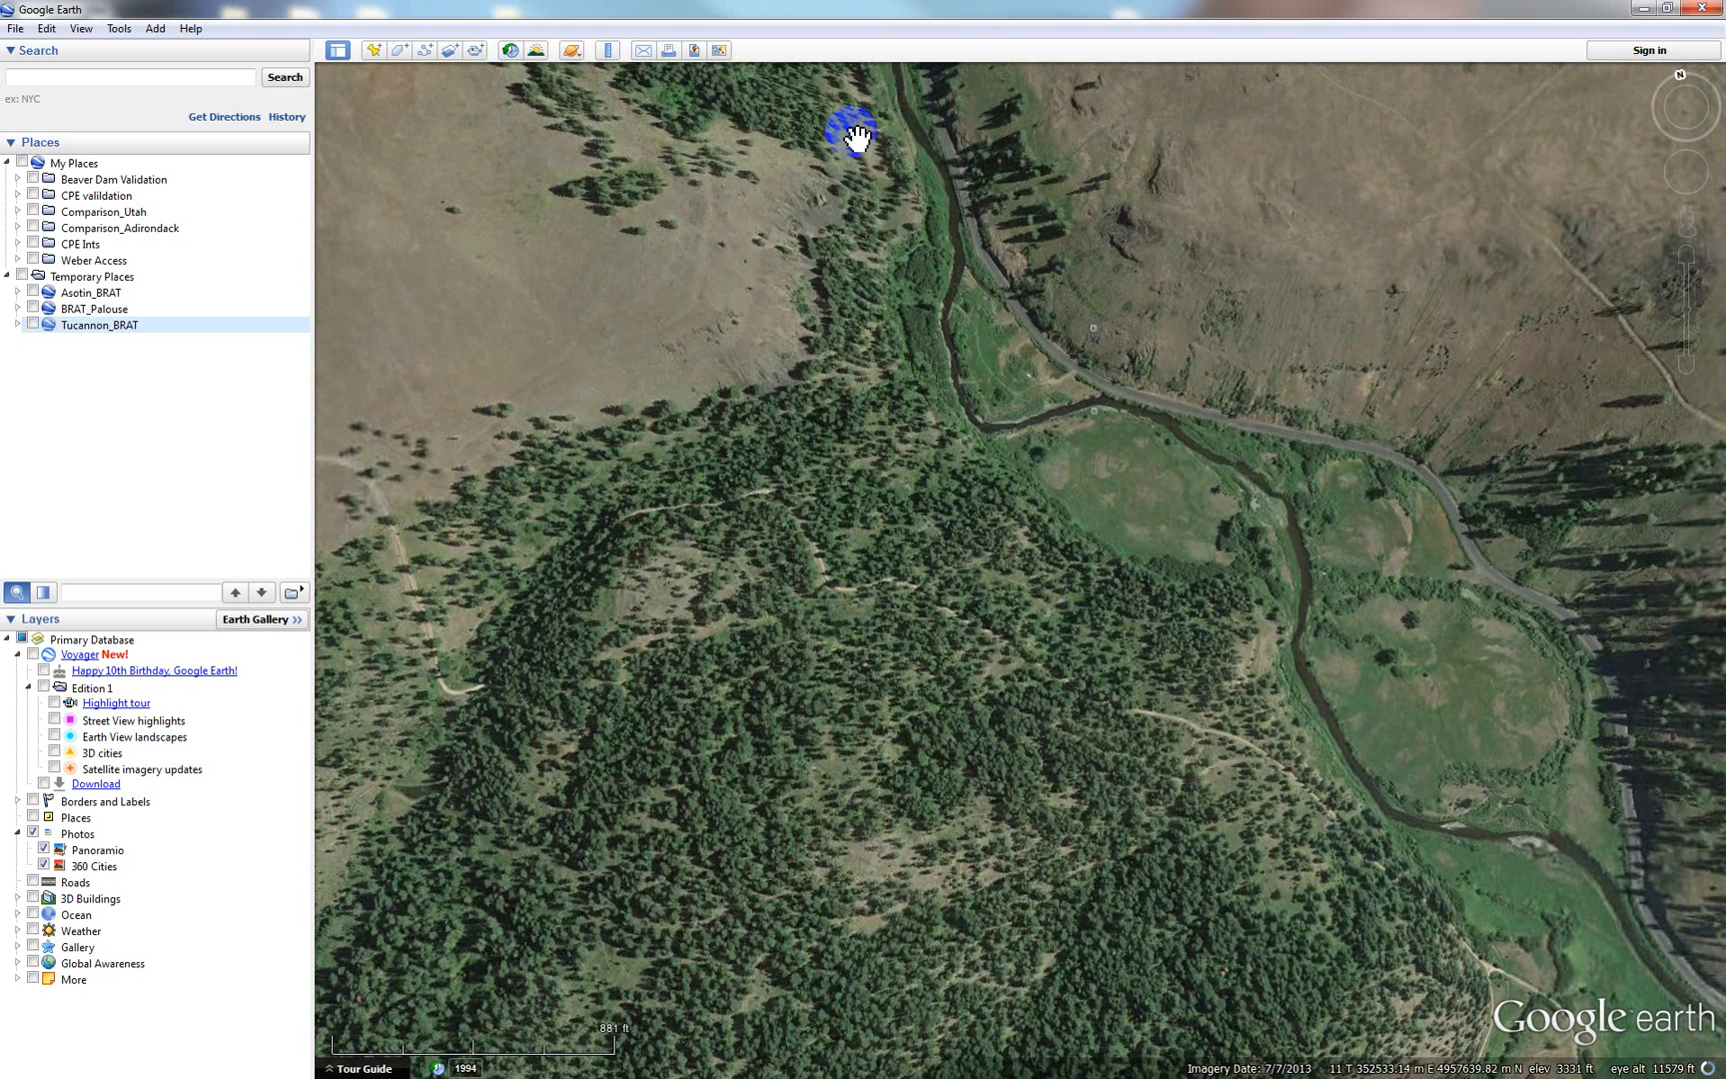
- Measure from the river to the valley edge beside the road and set ArcMap's Medium Buffer Size to 150
click(615, 53)
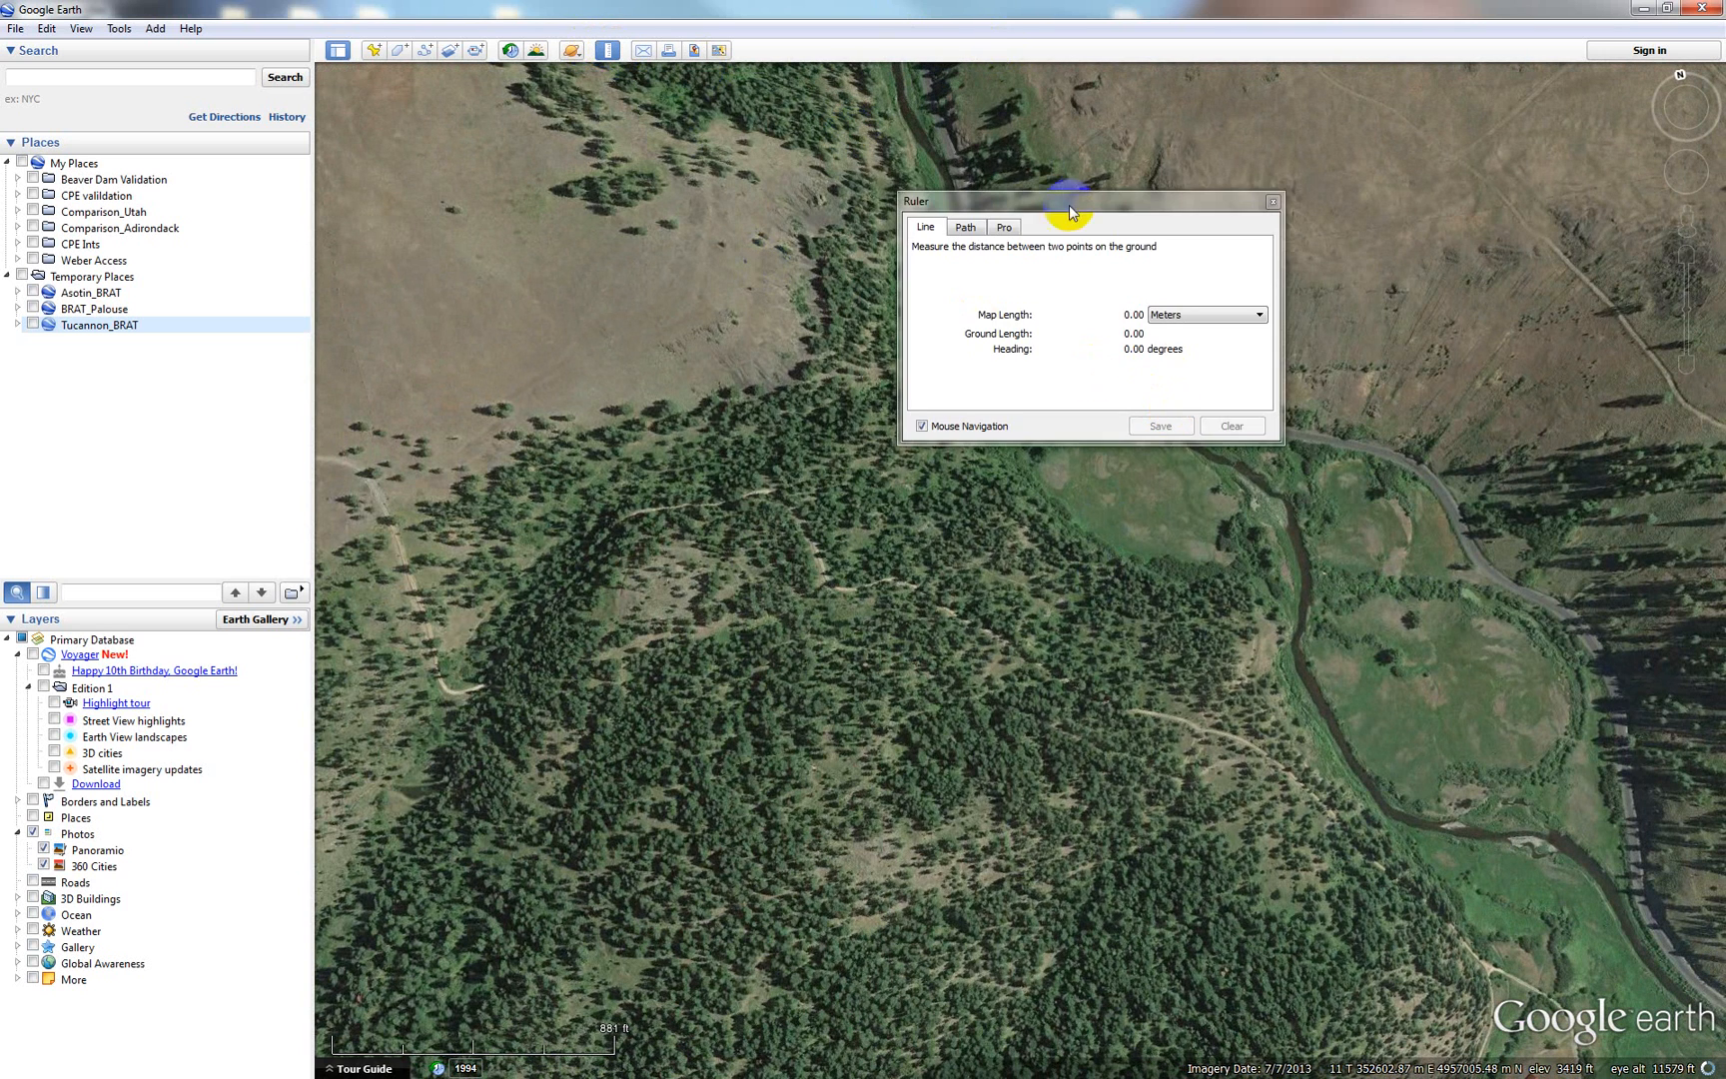
drag(1067, 182, 606, 112)
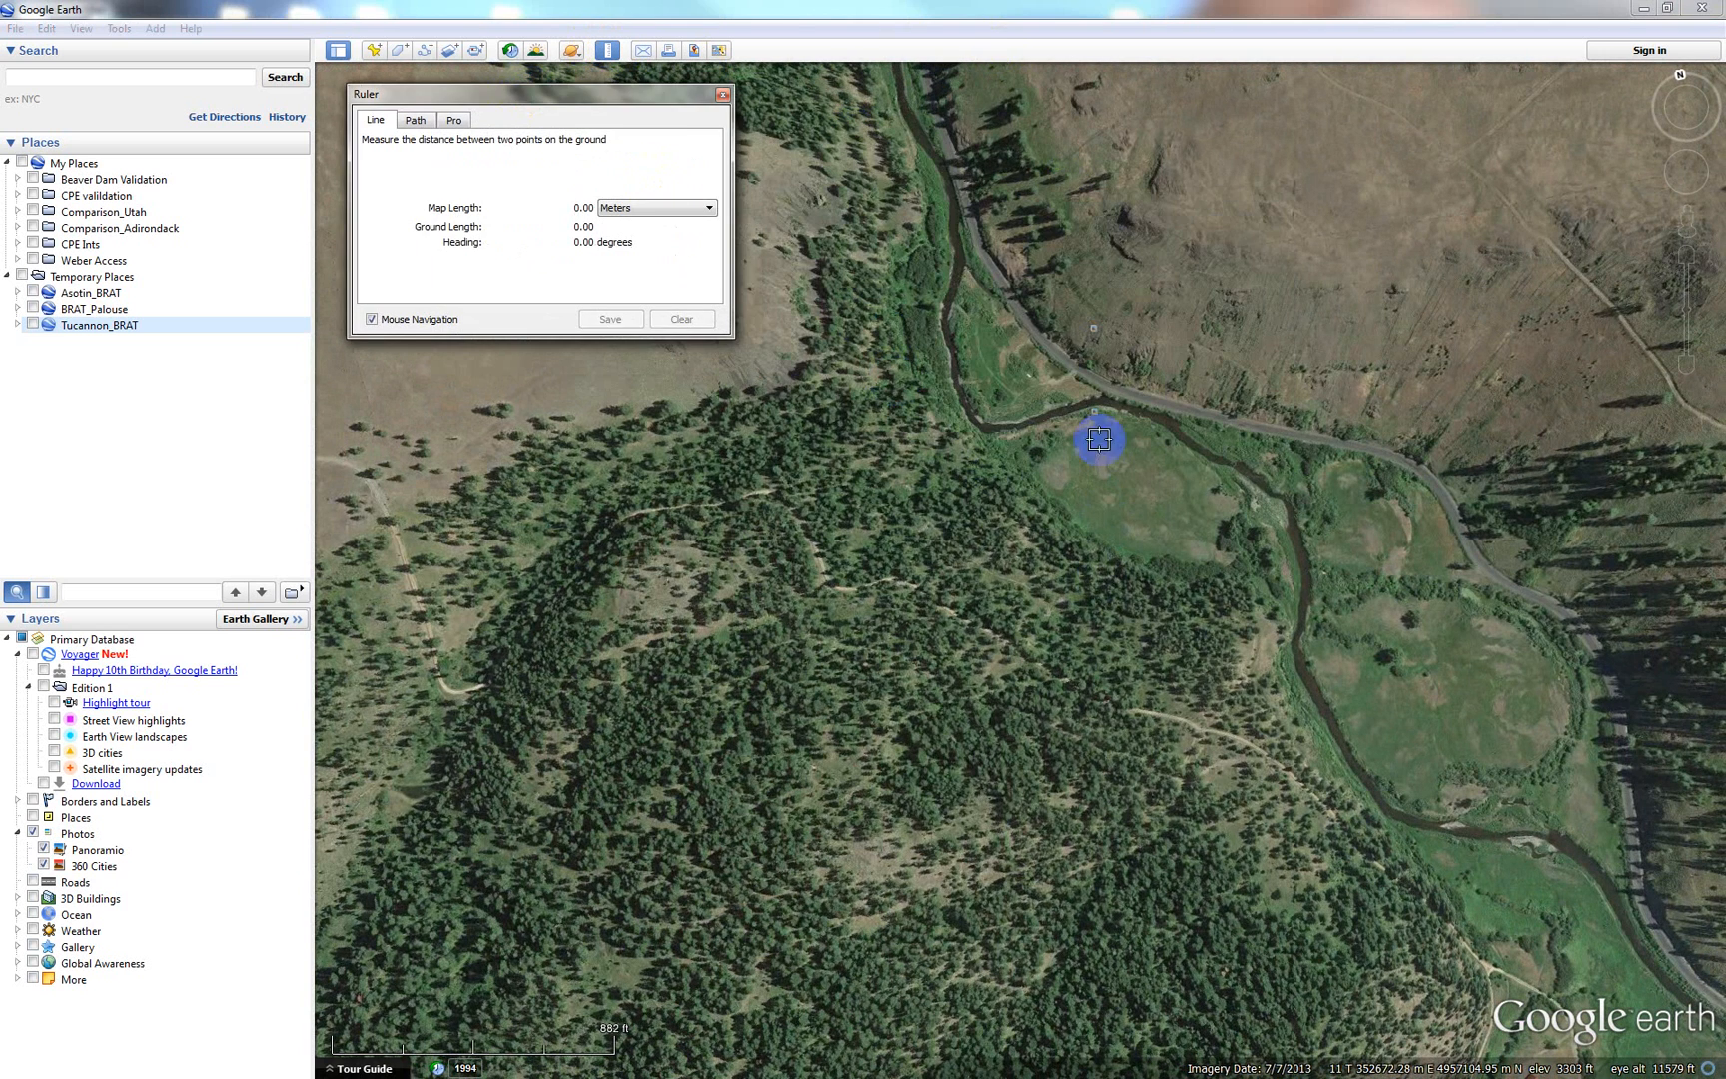
click(957, 365)
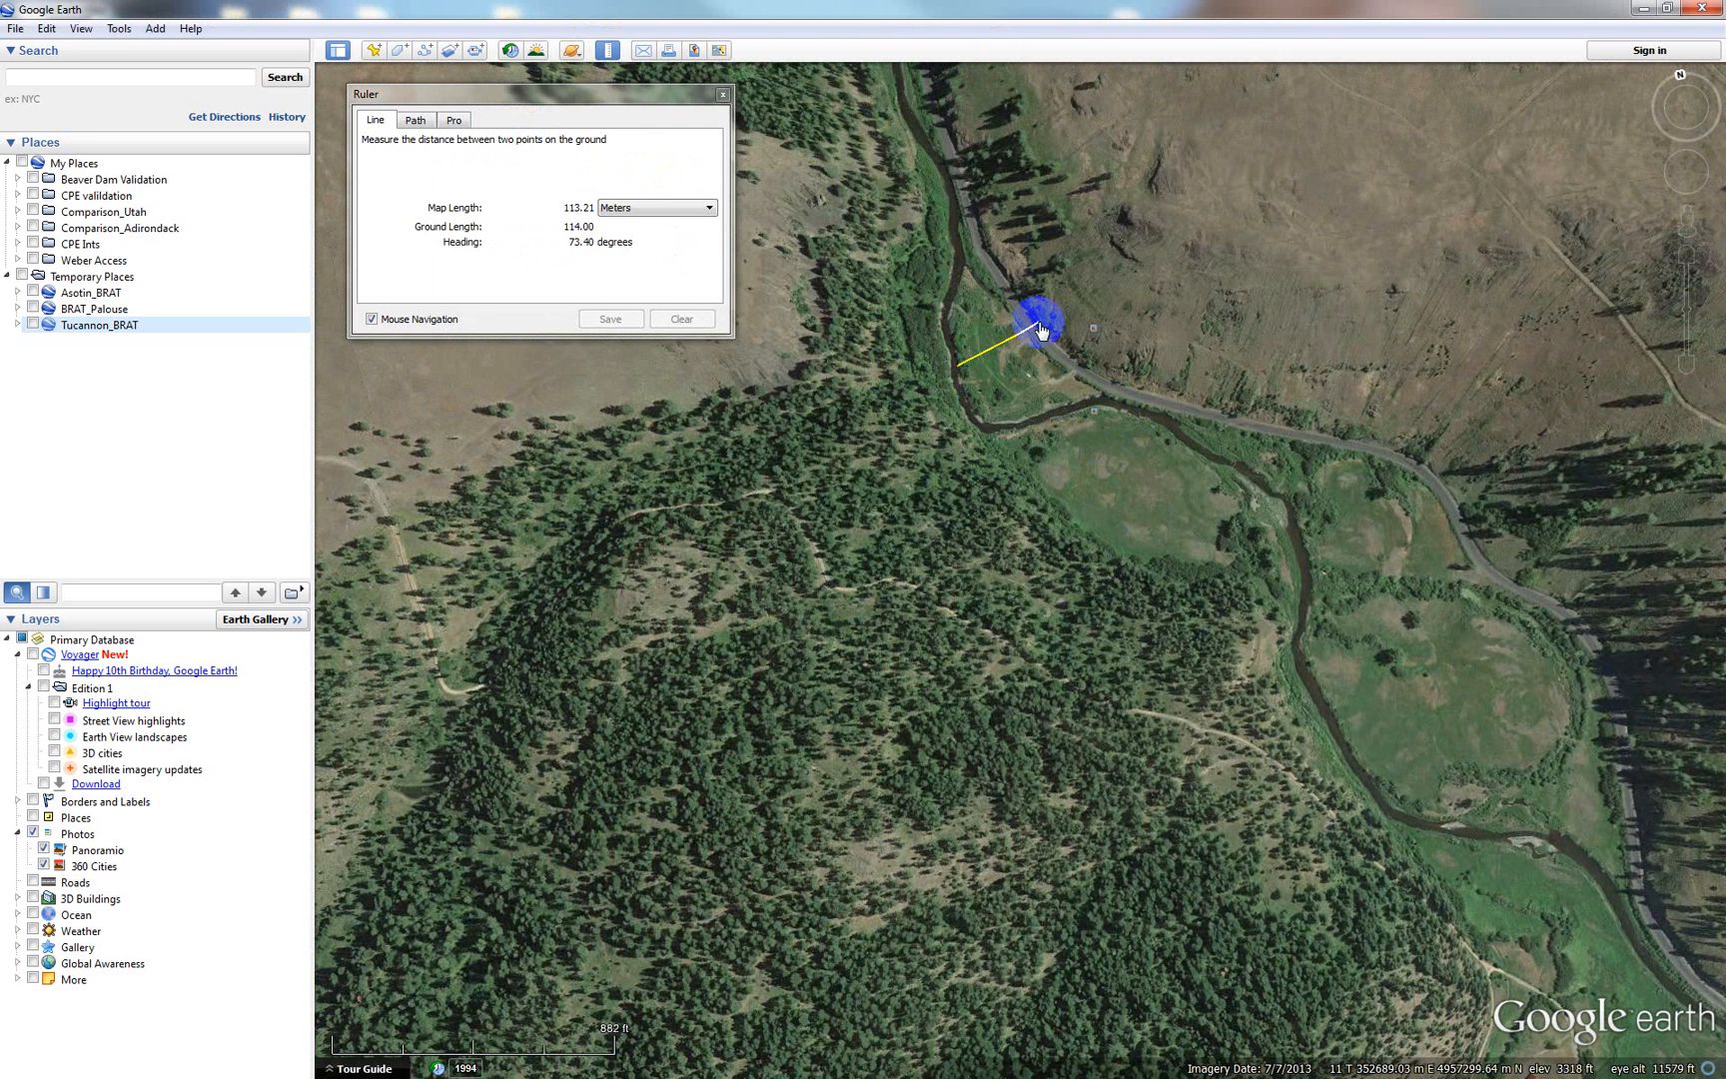
click(722, 94)
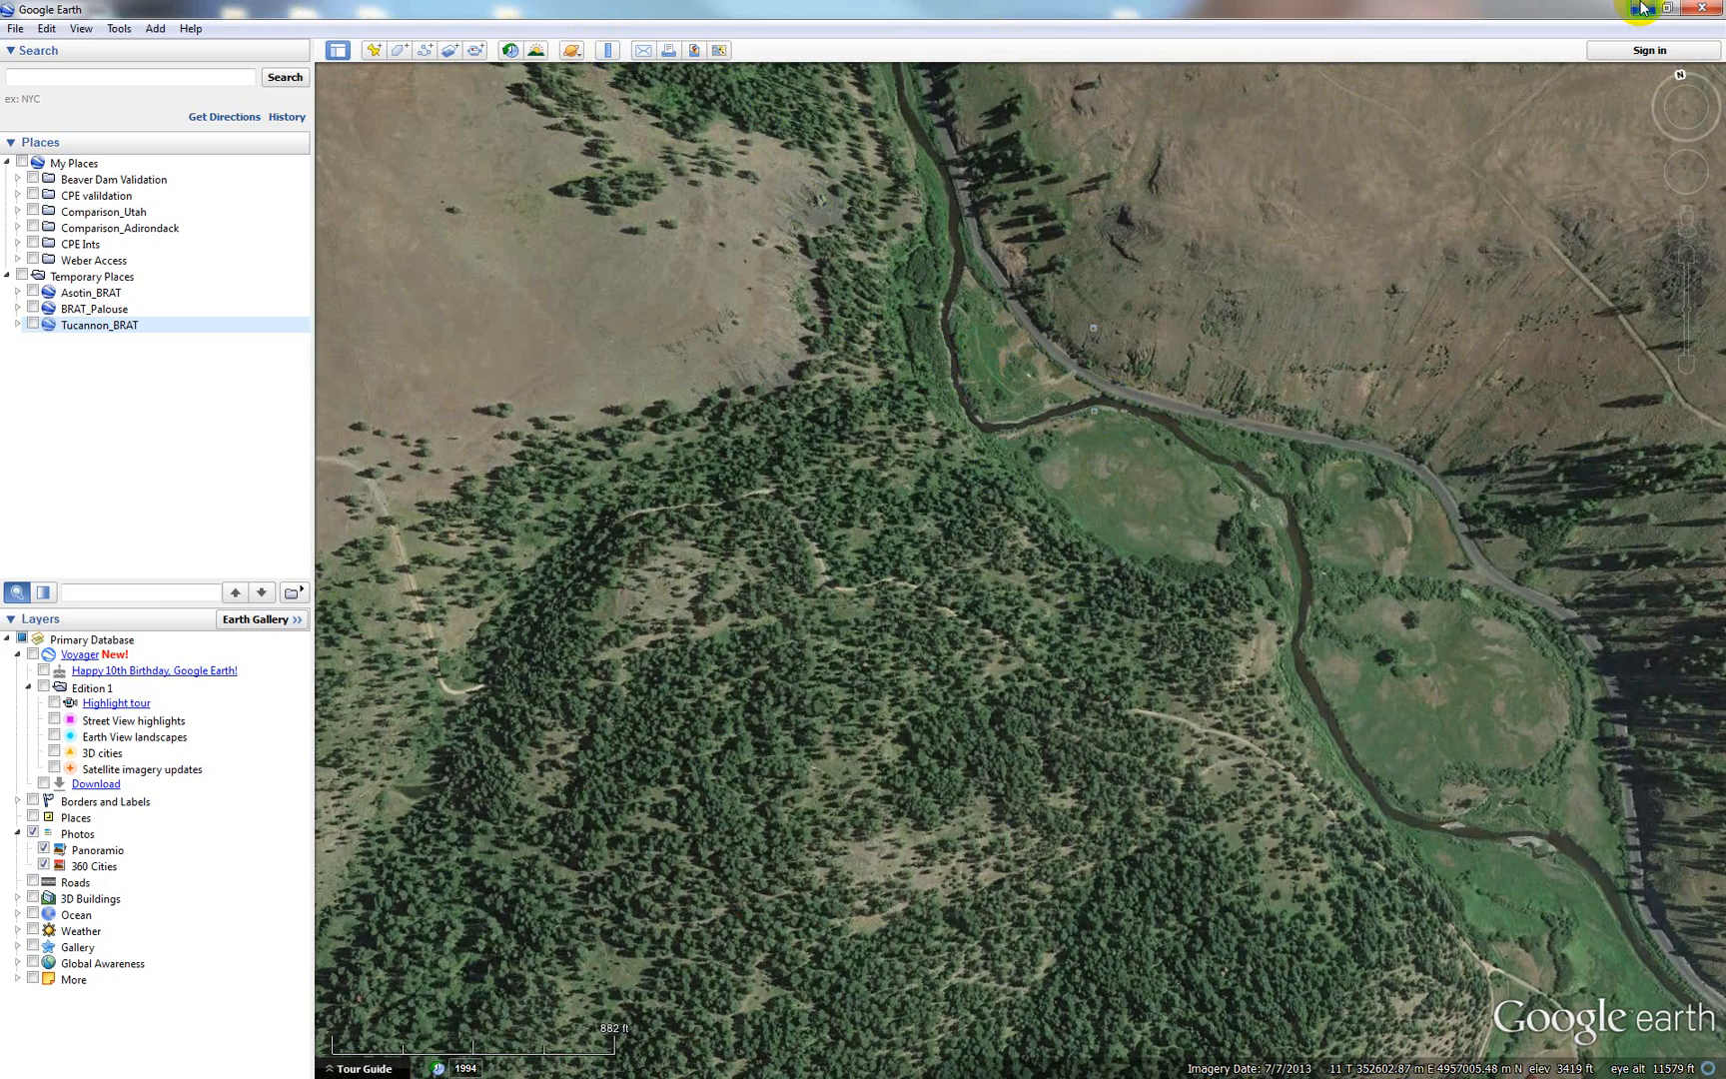
click(1641, 8)
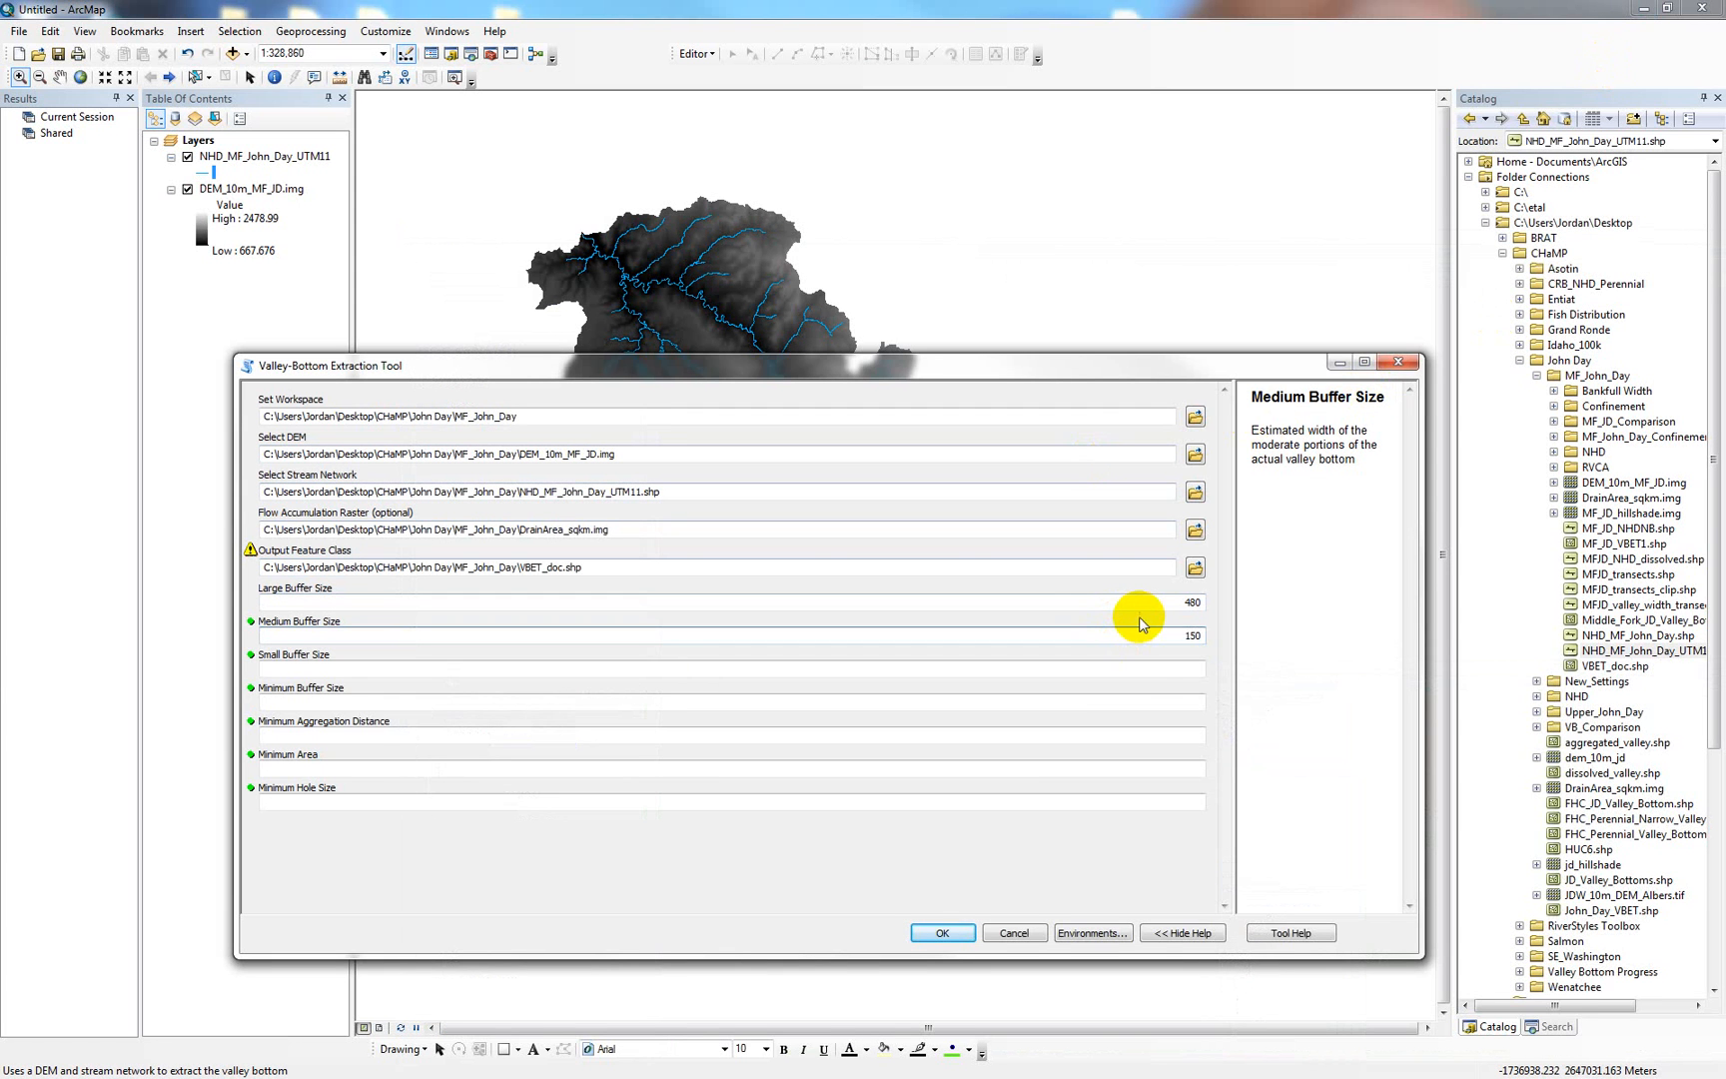
- Set the Small Buffer Size to 25 and the Minimum Buffer Size to 10
click(1149, 664)
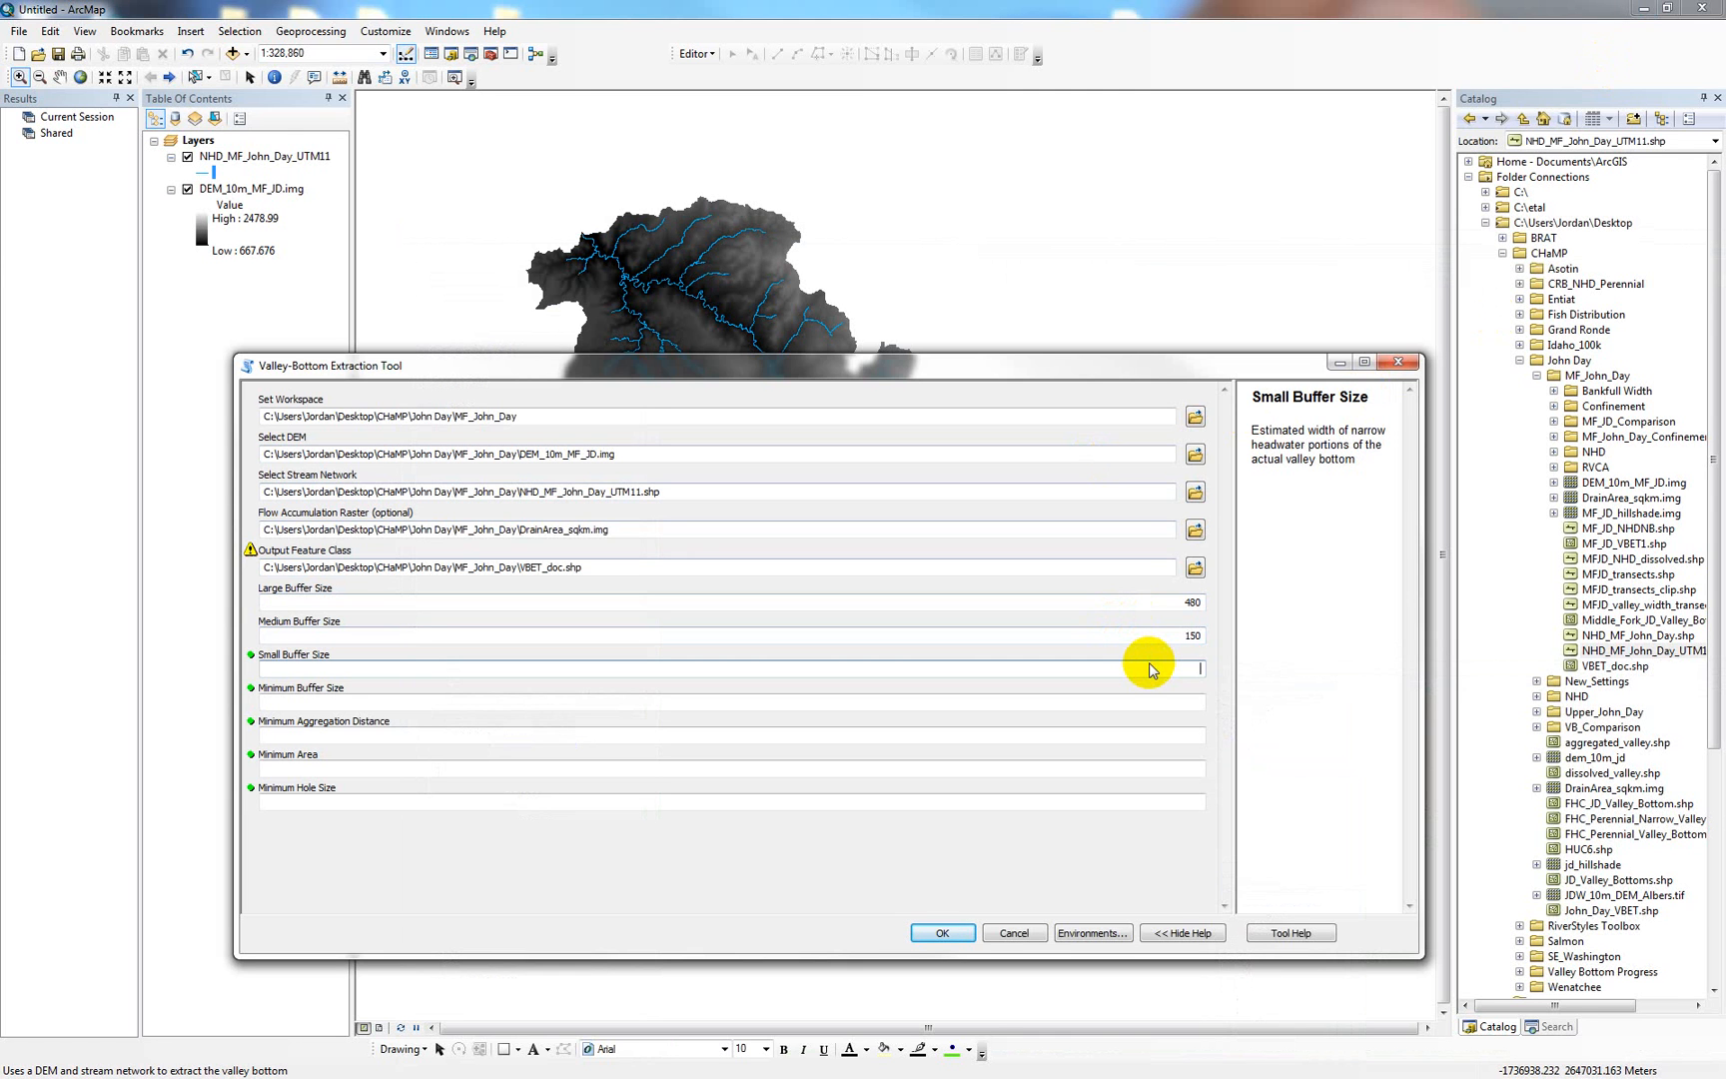
text(25)
click(1173, 702)
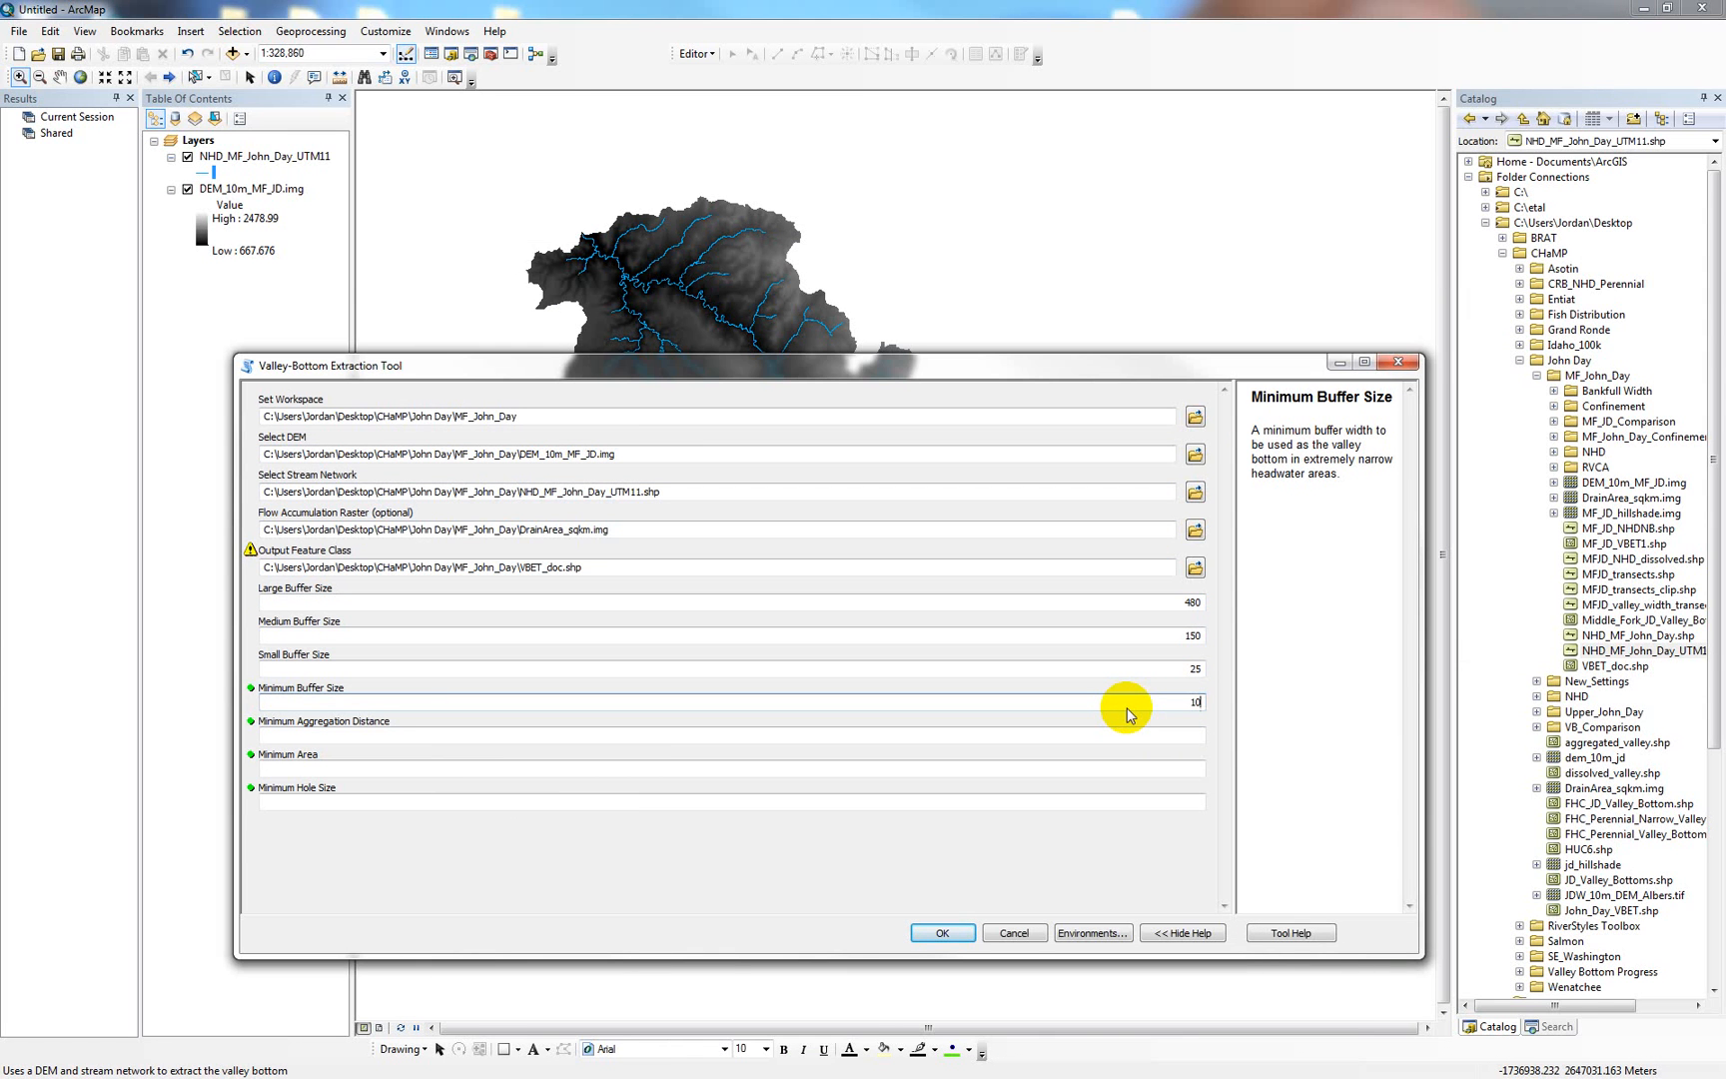
- Set the Minimum Aggregation Distance to 150 and both the Minimum Area and Minimum Hole Size to 30000
click(1178, 735)
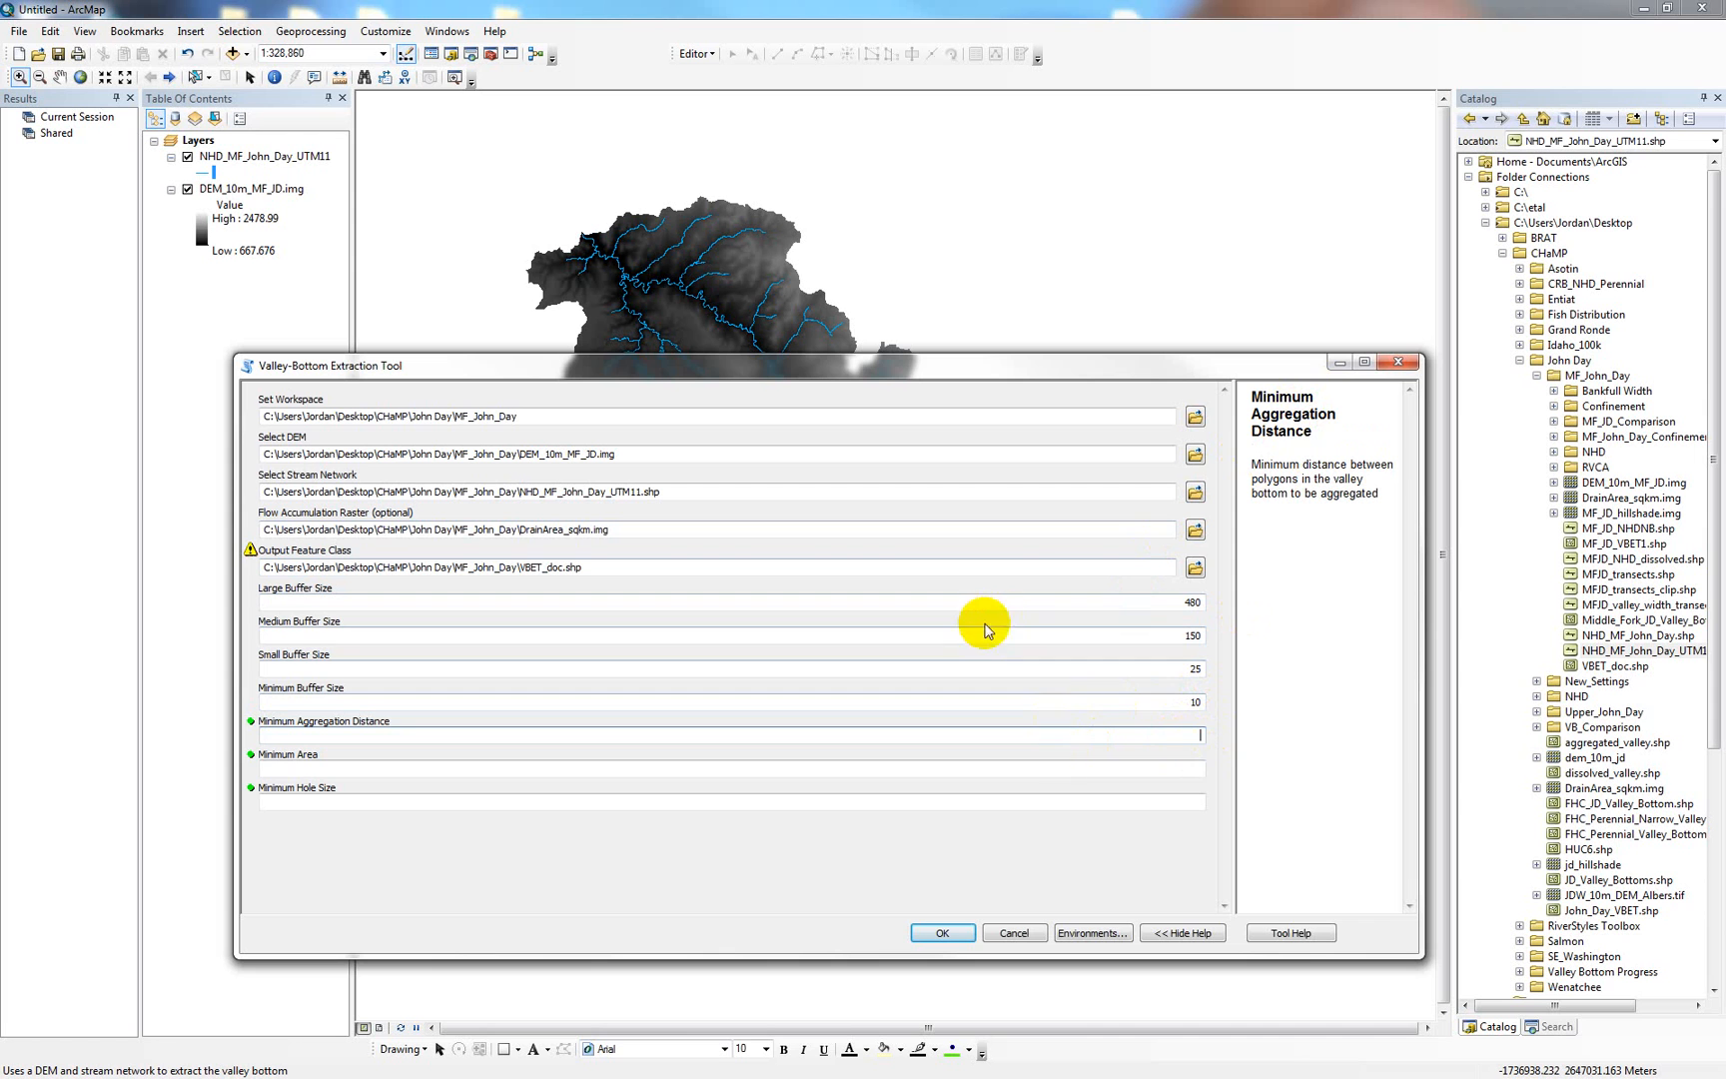
click(1185, 736)
click(435, 769)
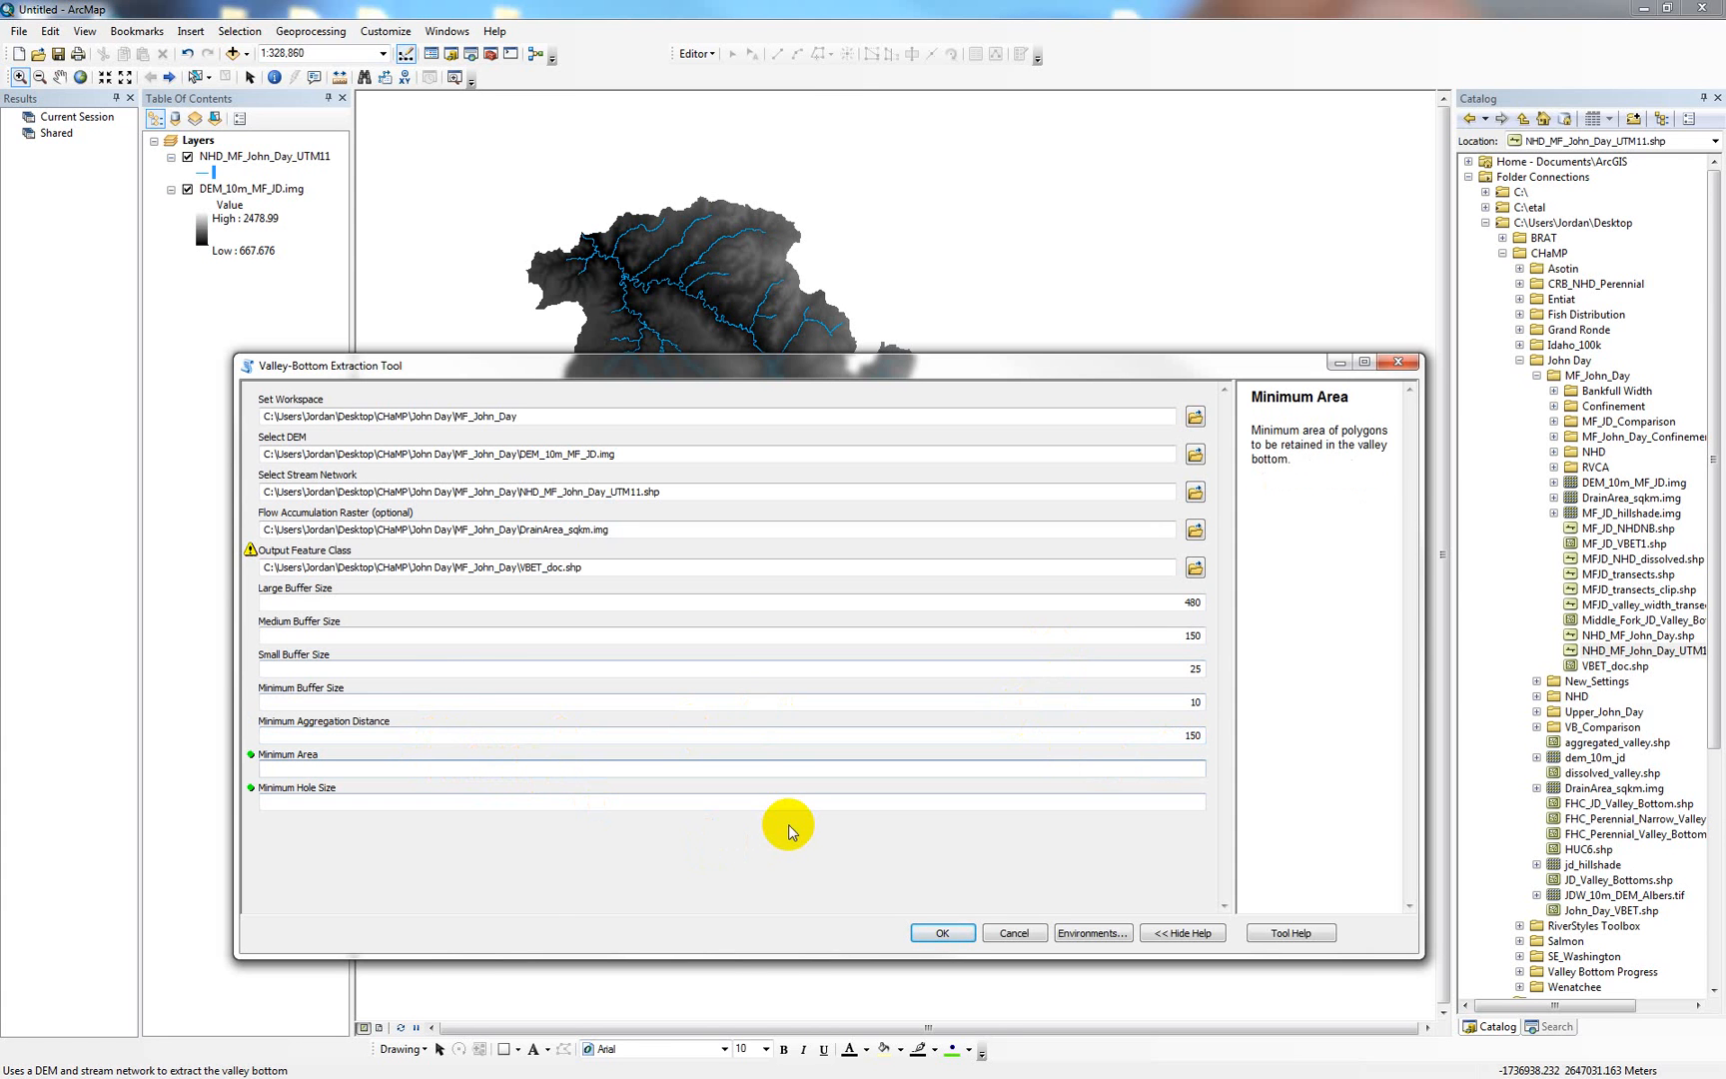
text(30000)
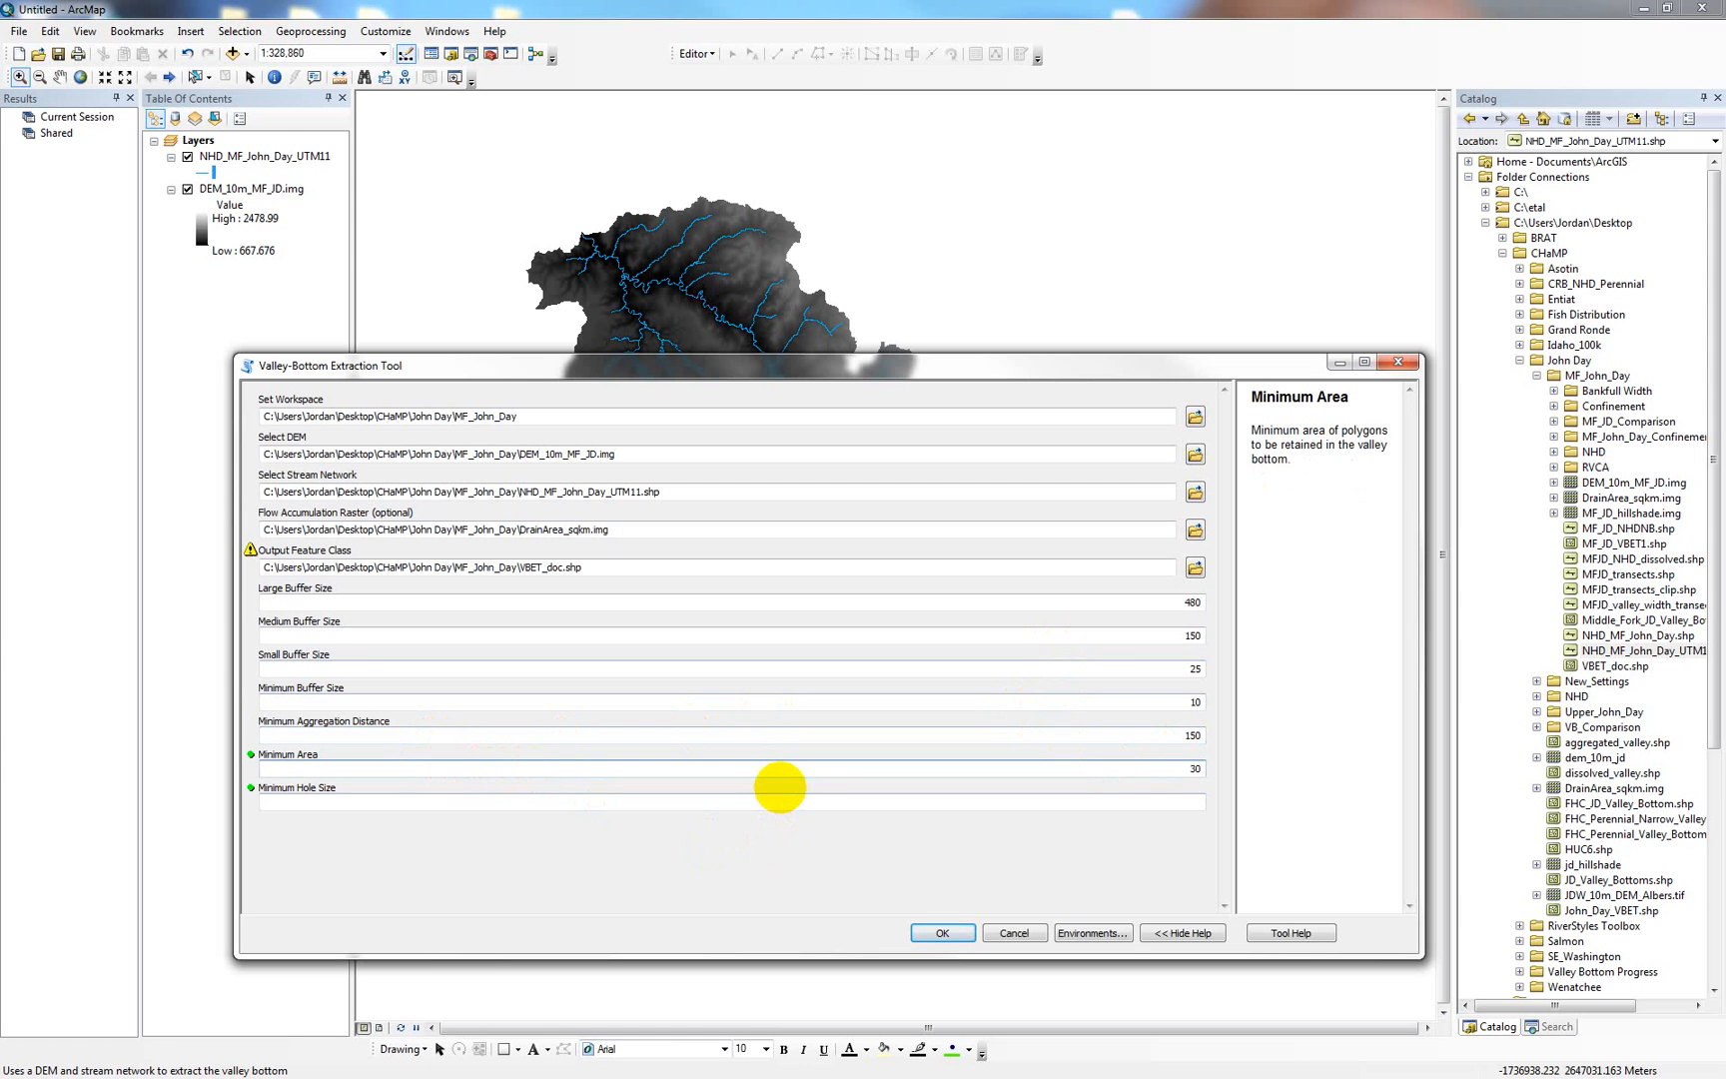
click(877, 803)
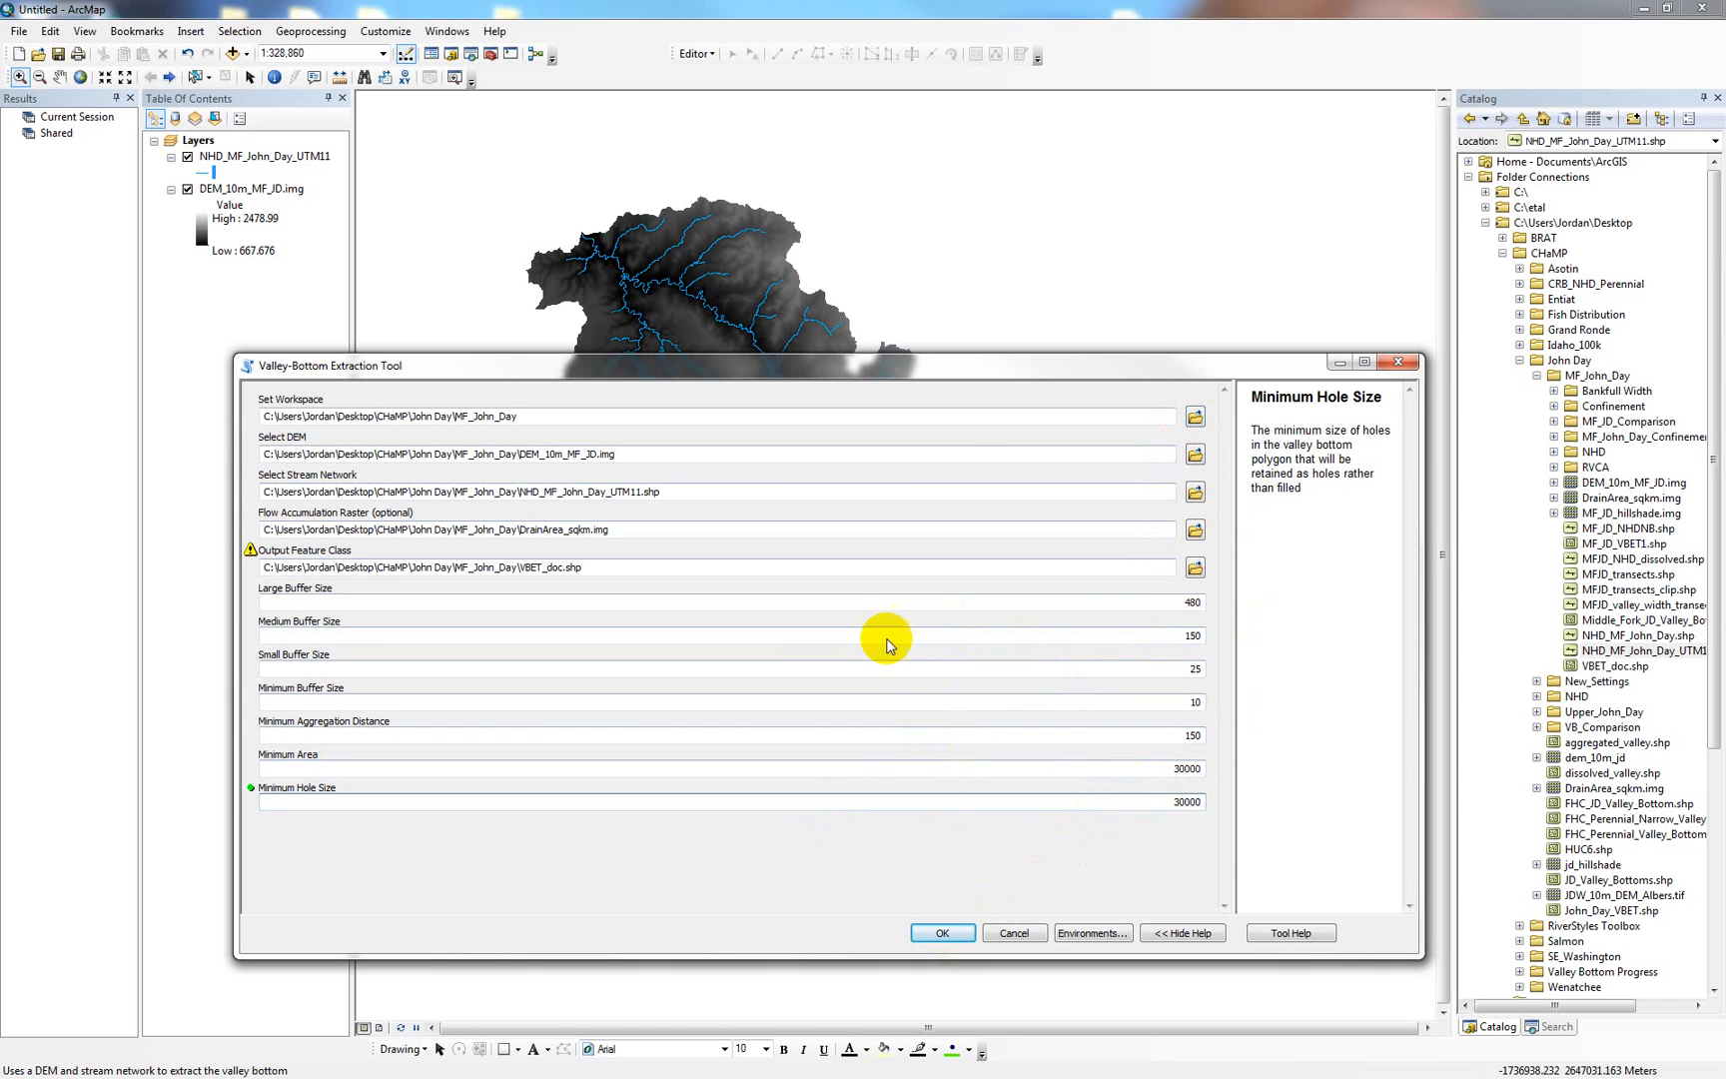
drag(261, 510, 383, 513)
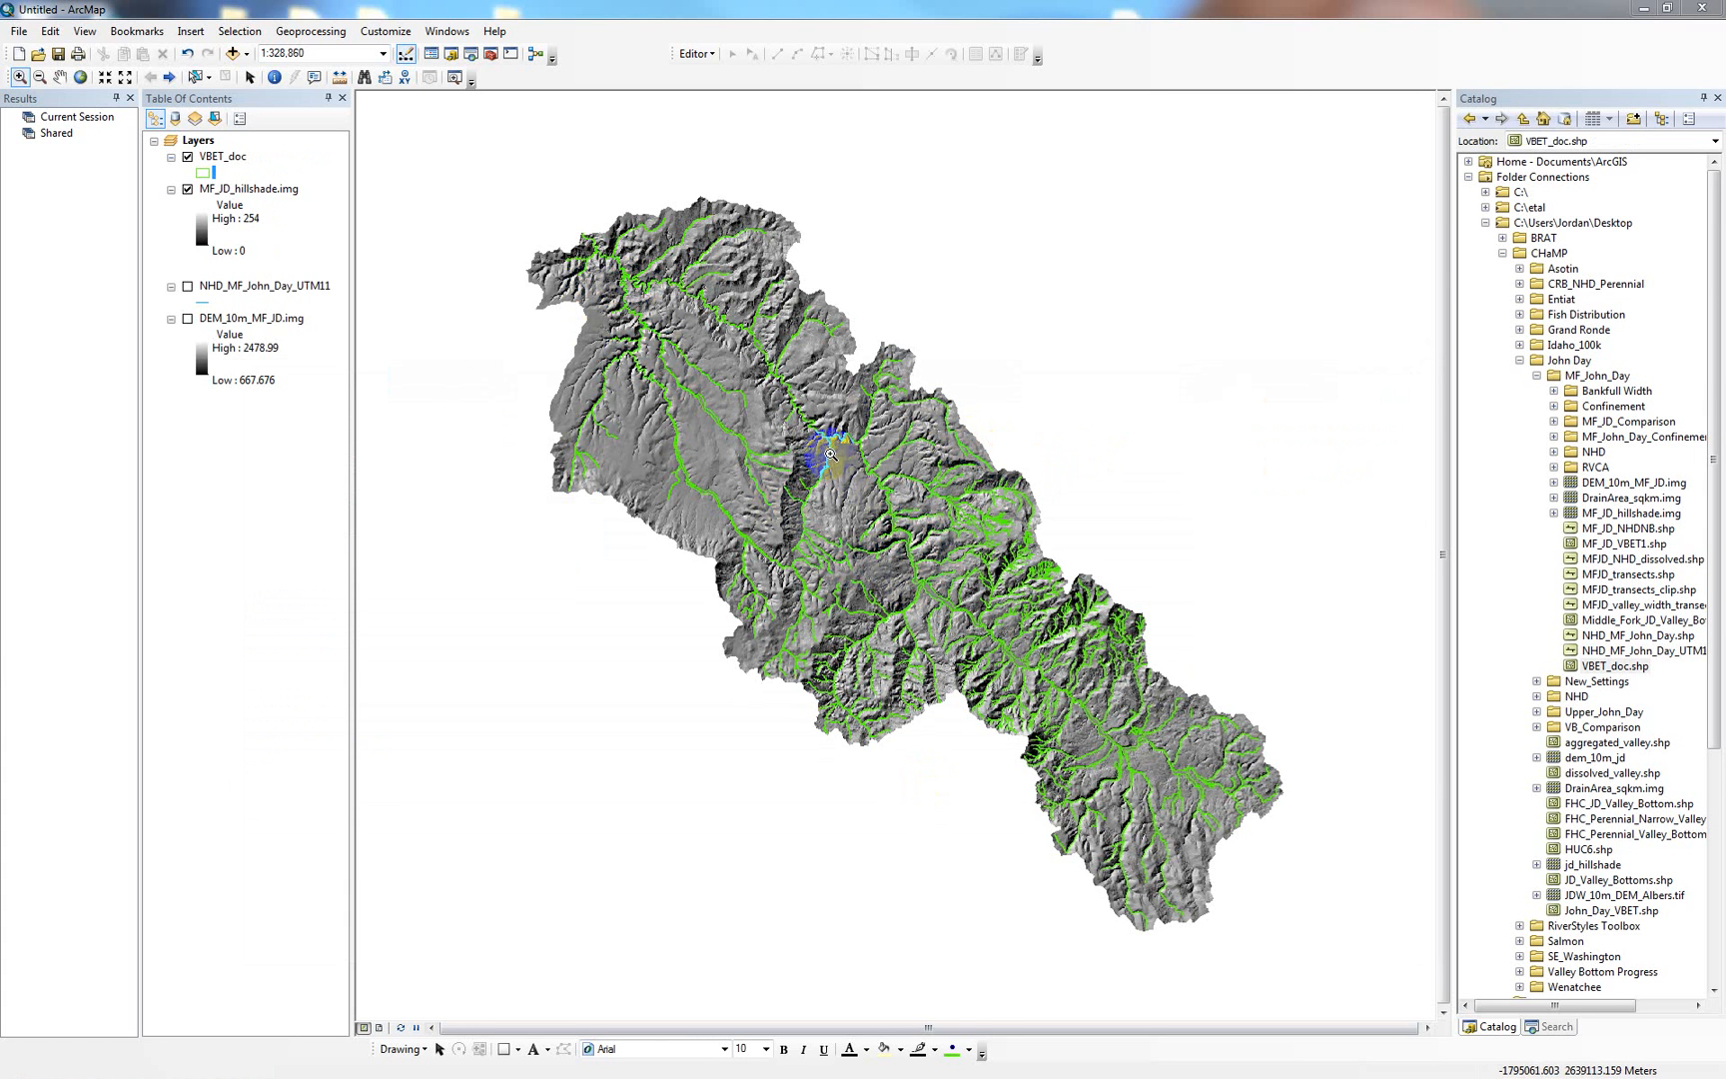
- Examine the VBET_doc valley-bottom outline against the hillshade, following the main river valley southeast through its narrow and wide sections
scroll(912, 516, up, 5)
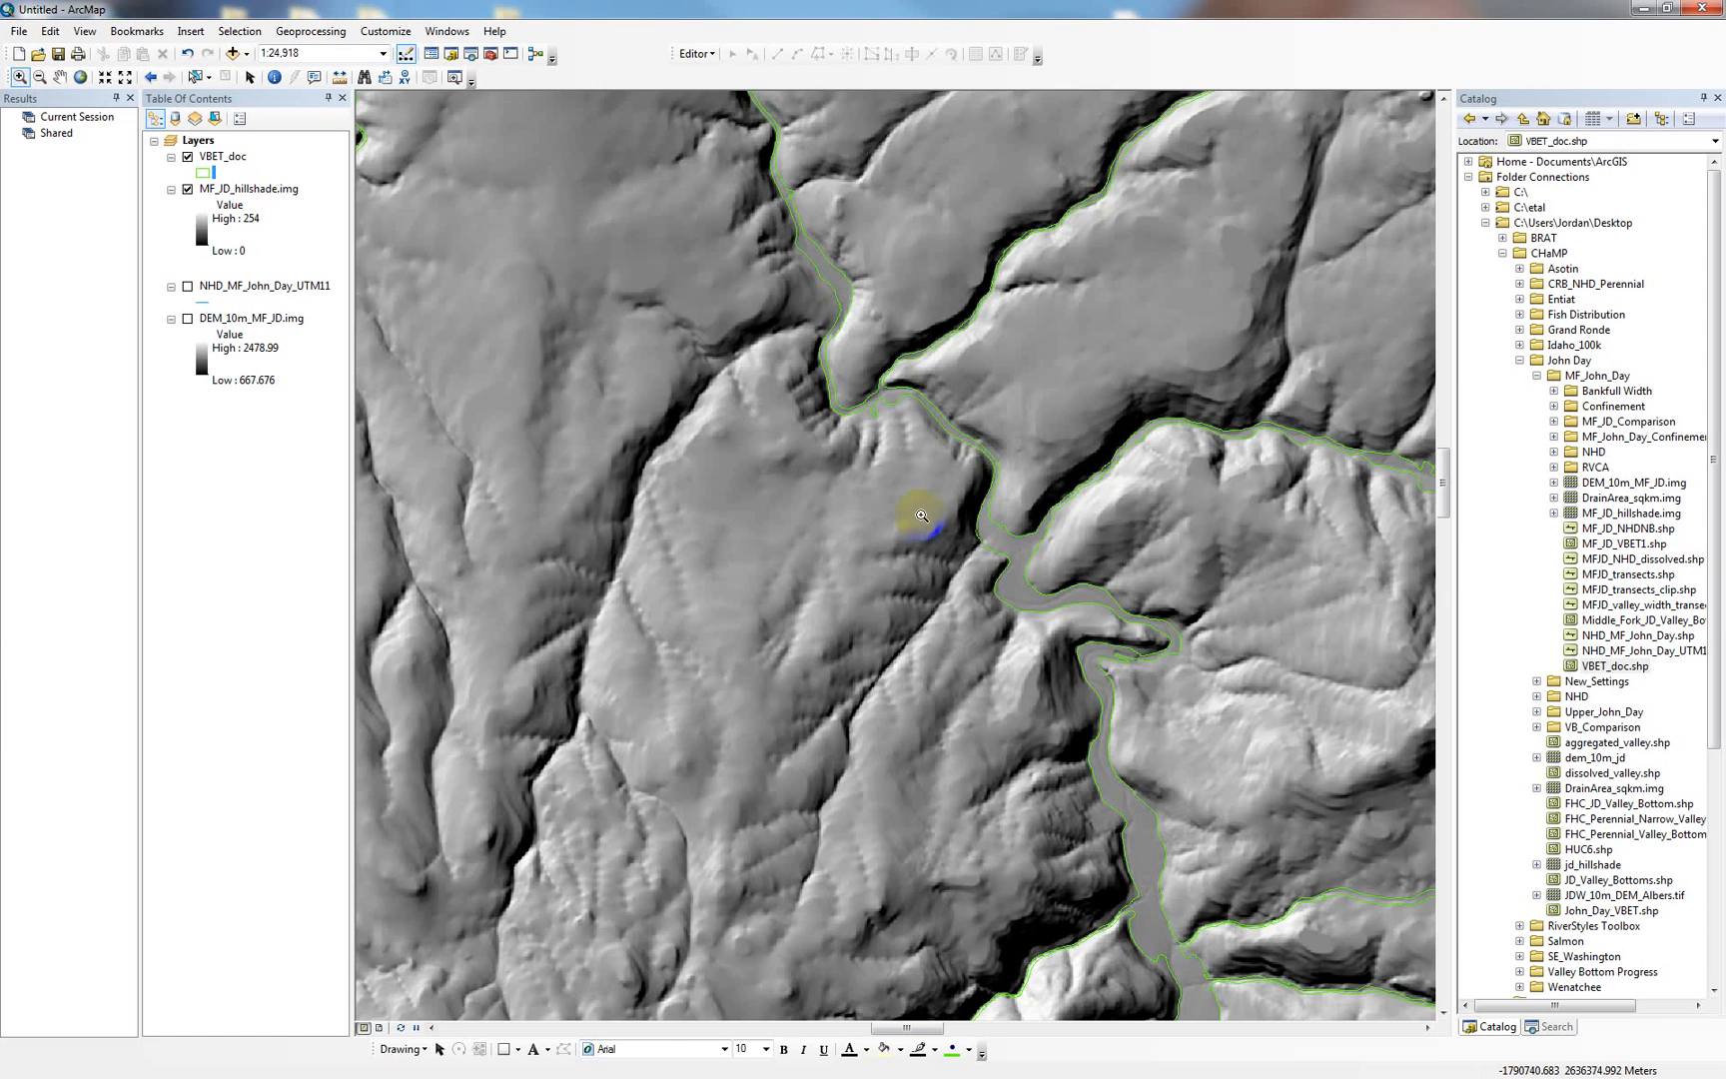
drag(980, 701, 828, 475)
drag(1009, 716, 936, 570)
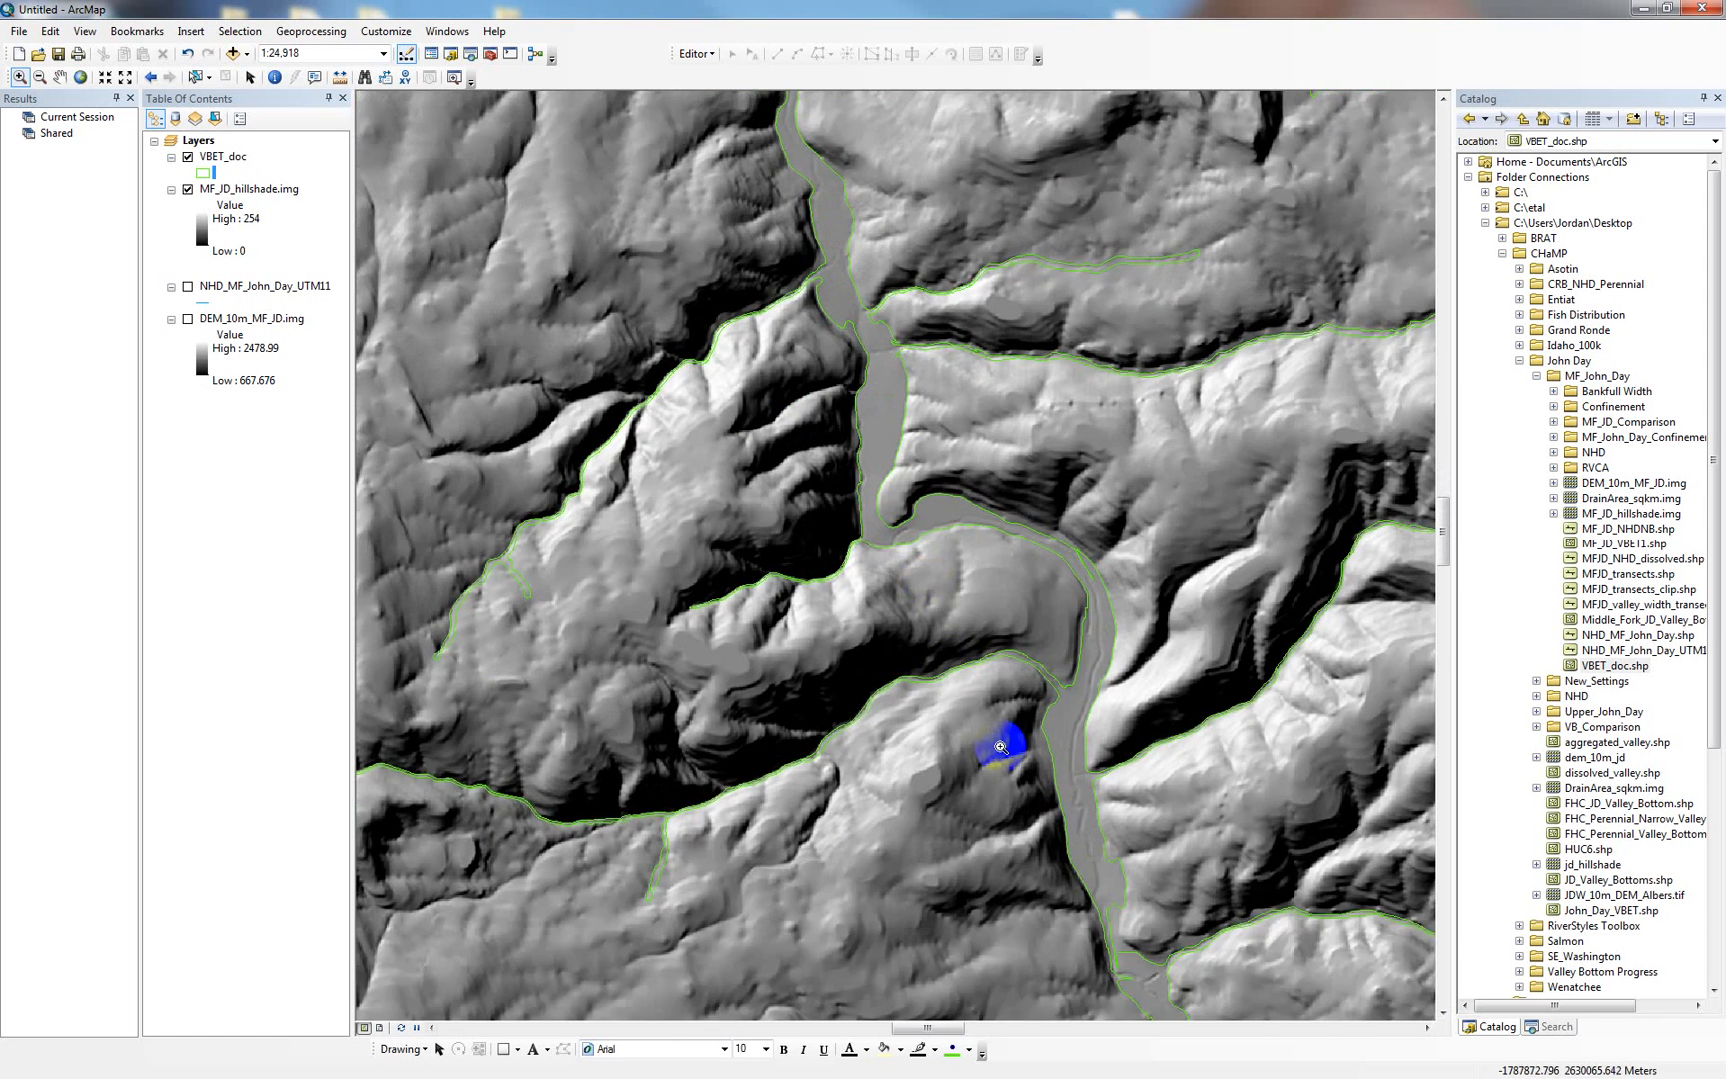
drag(1009, 732, 920, 571)
drag(1009, 797, 913, 559)
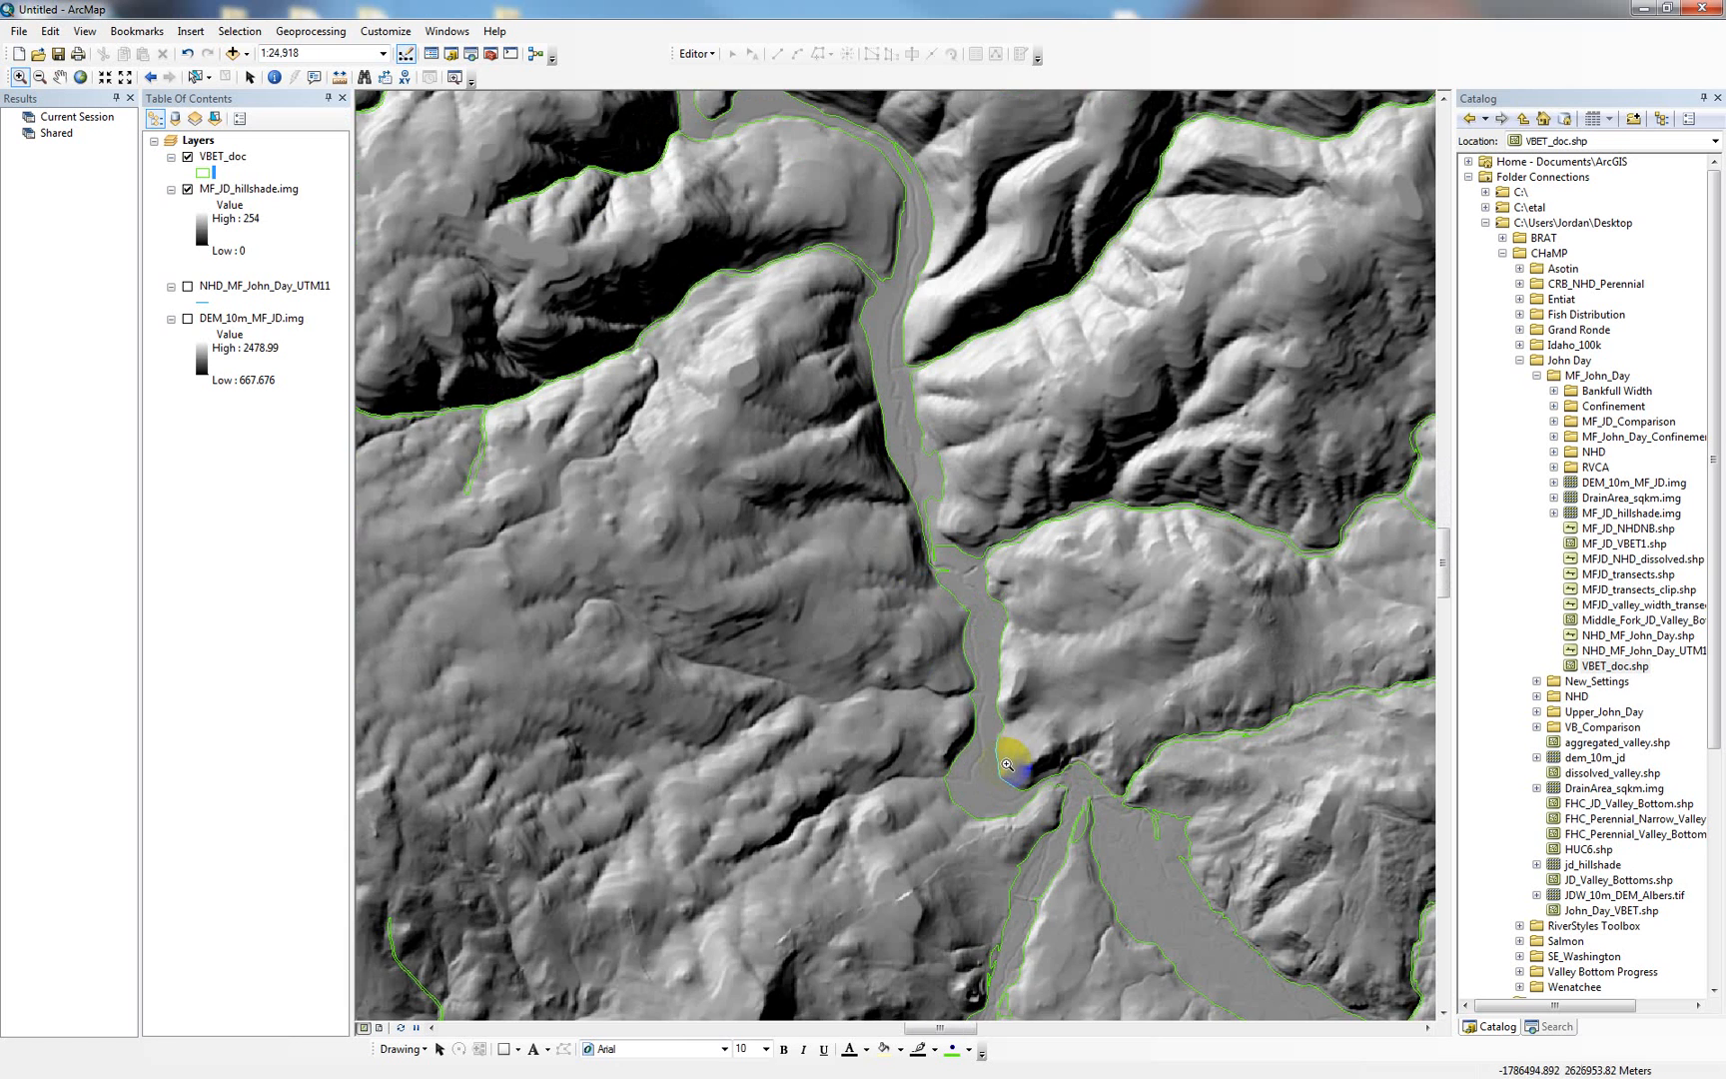
drag(1008, 751, 850, 590)
drag(1071, 791, 937, 649)
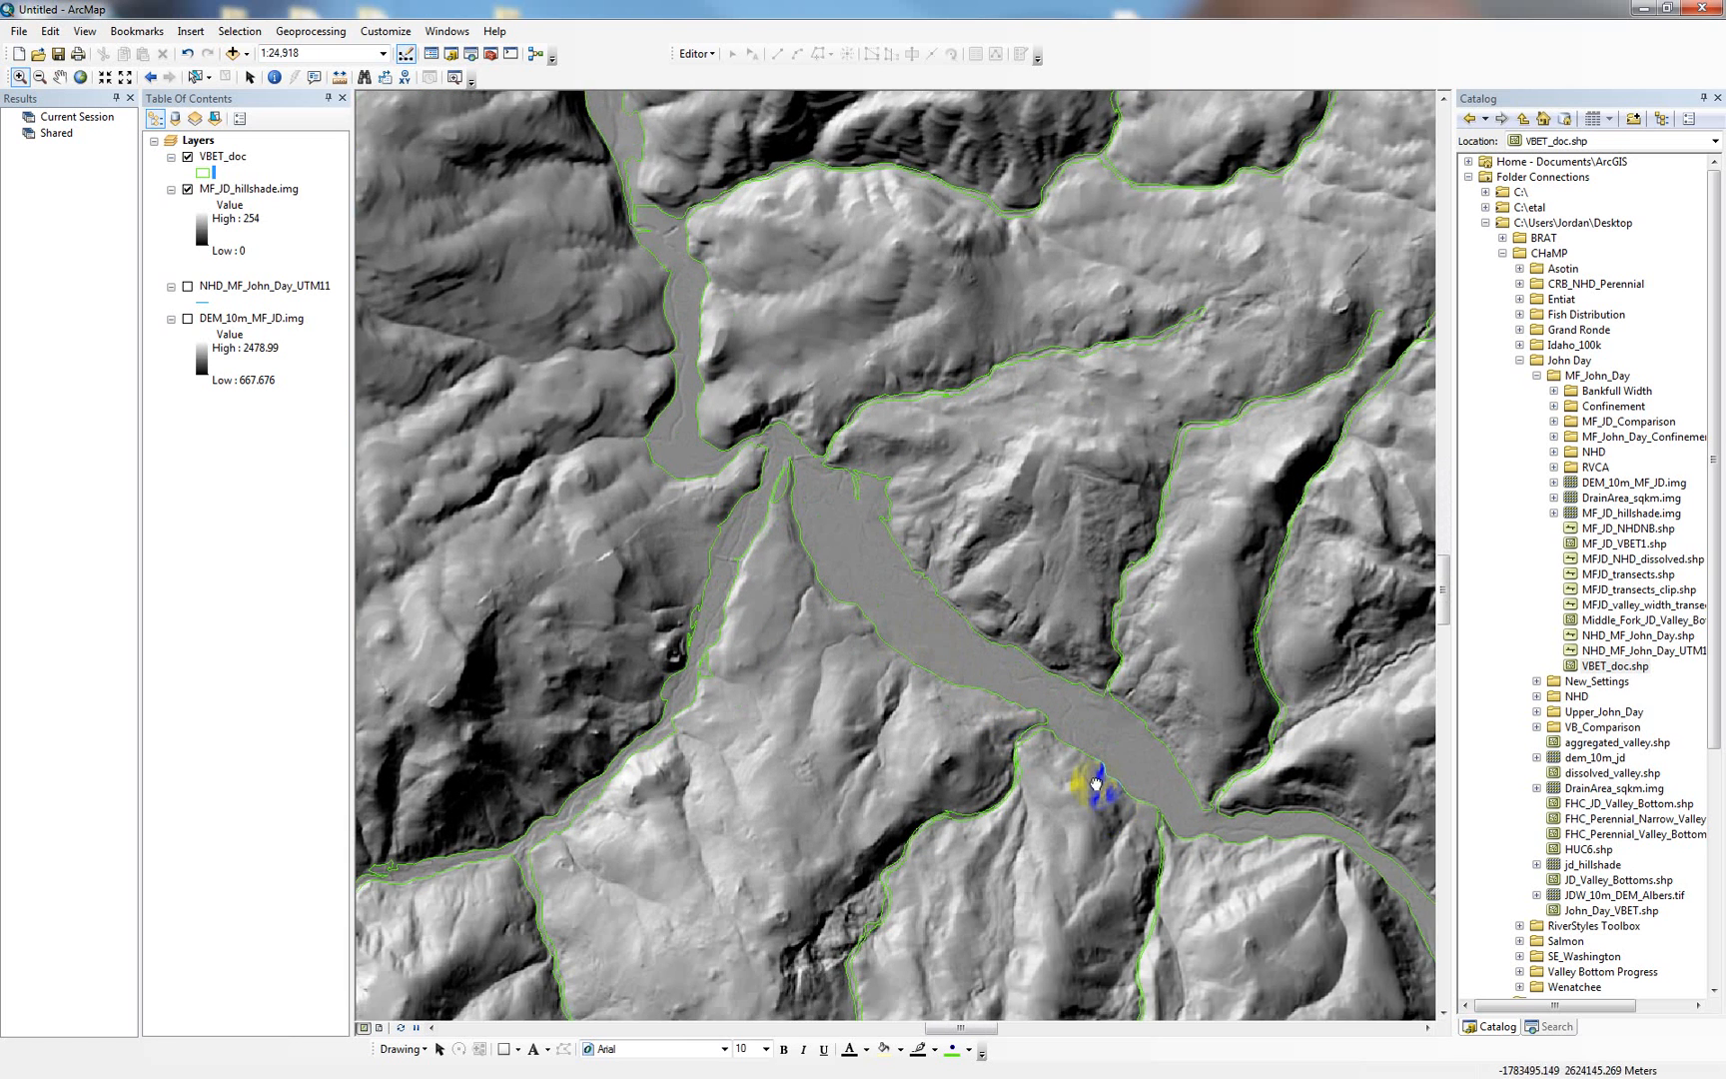
scroll(1096, 784, down, 2)
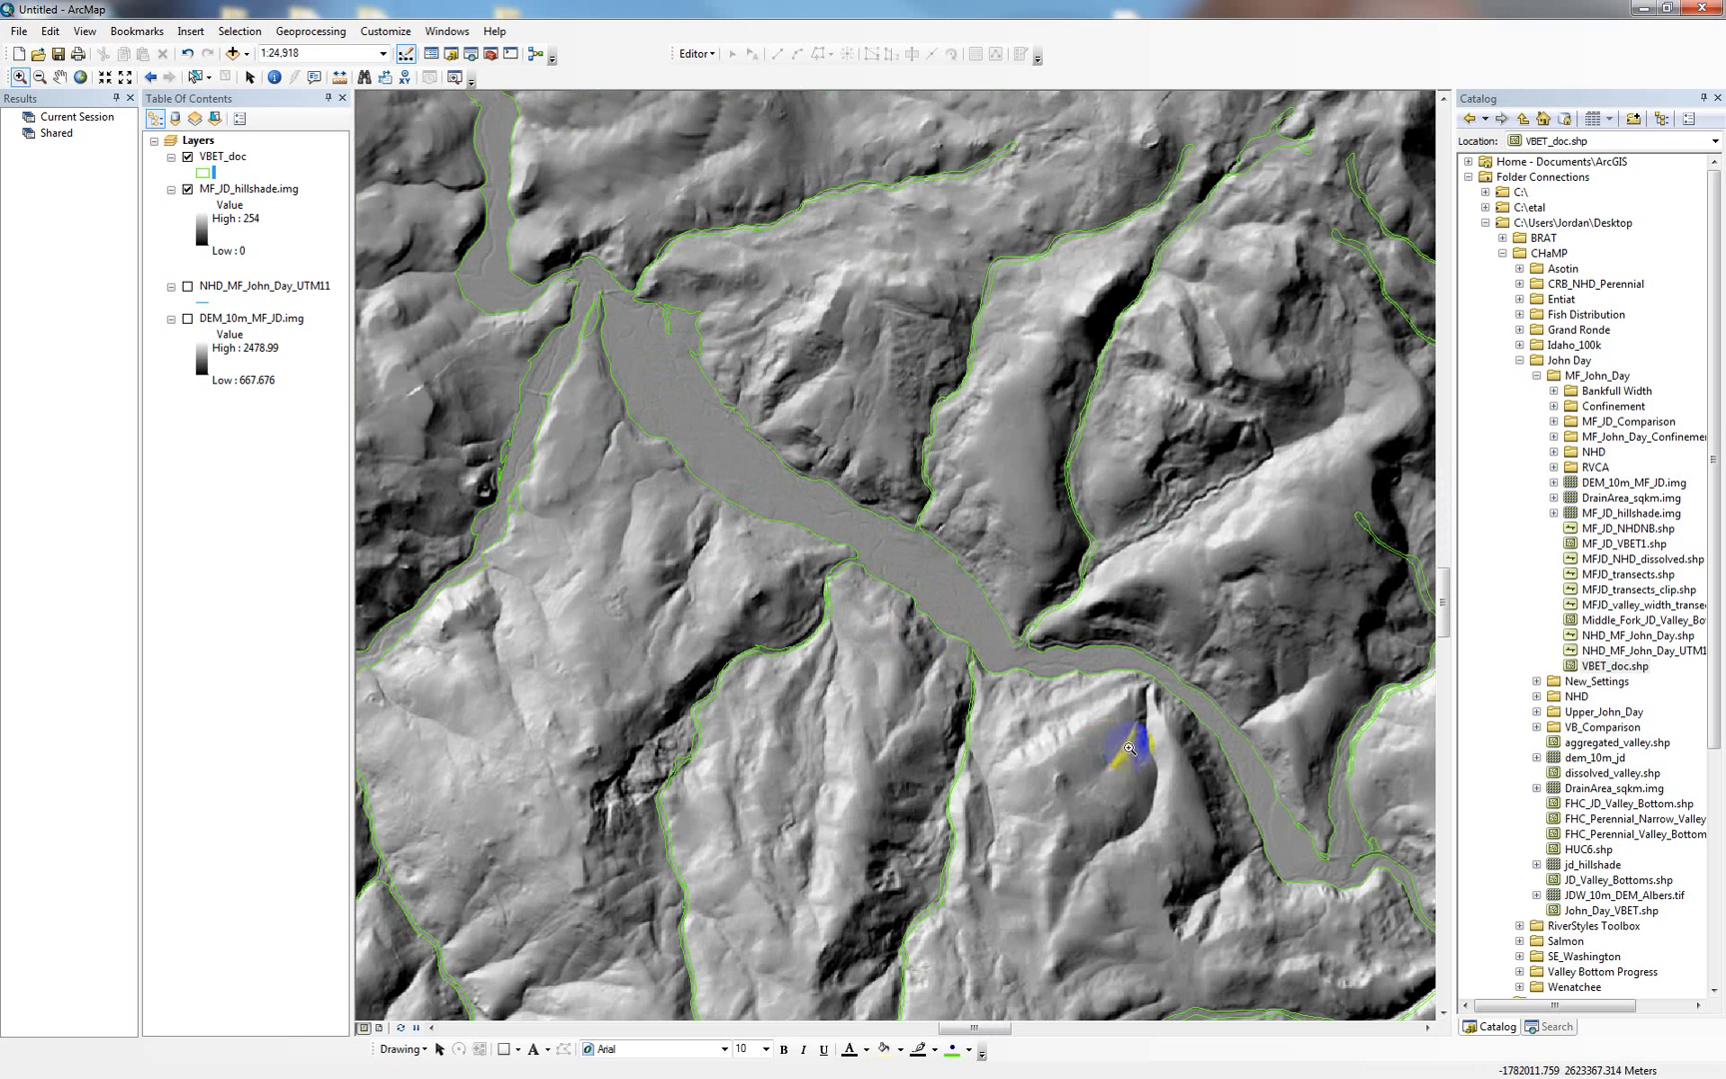
drag(1058, 714, 886, 597)
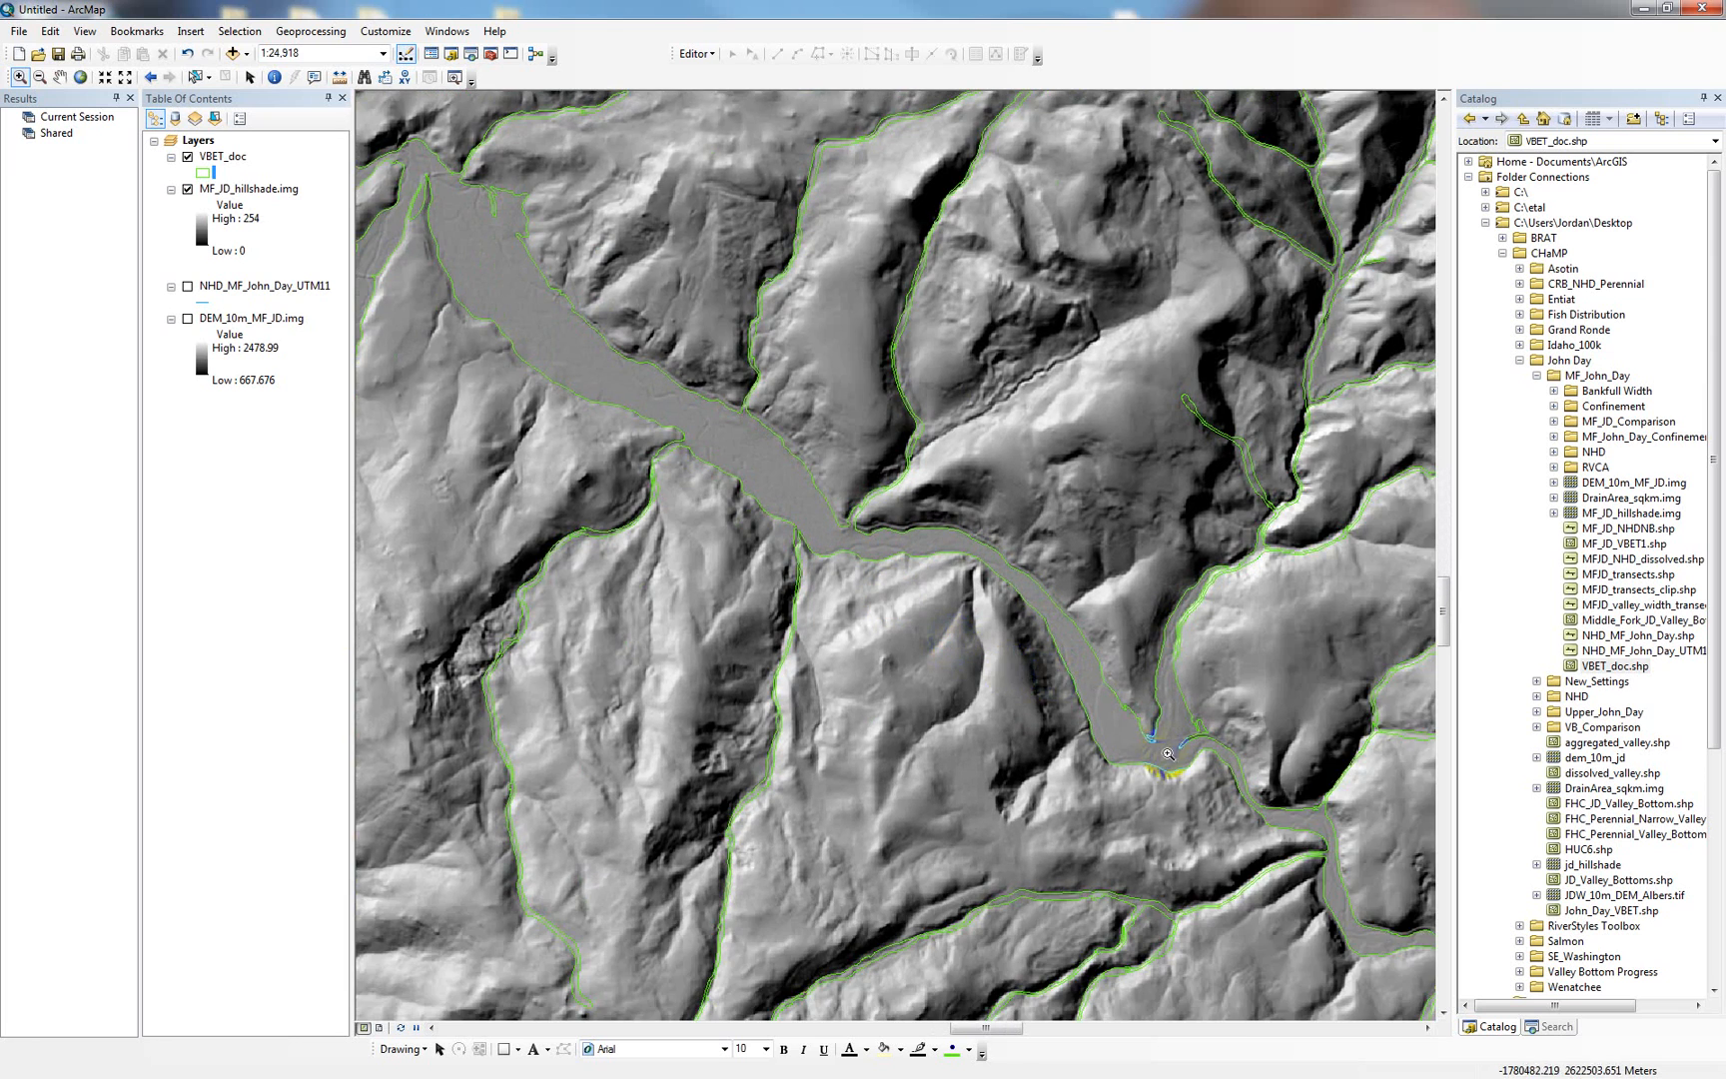
scroll(1168, 754, down, 2)
scroll(1115, 753, up, 4)
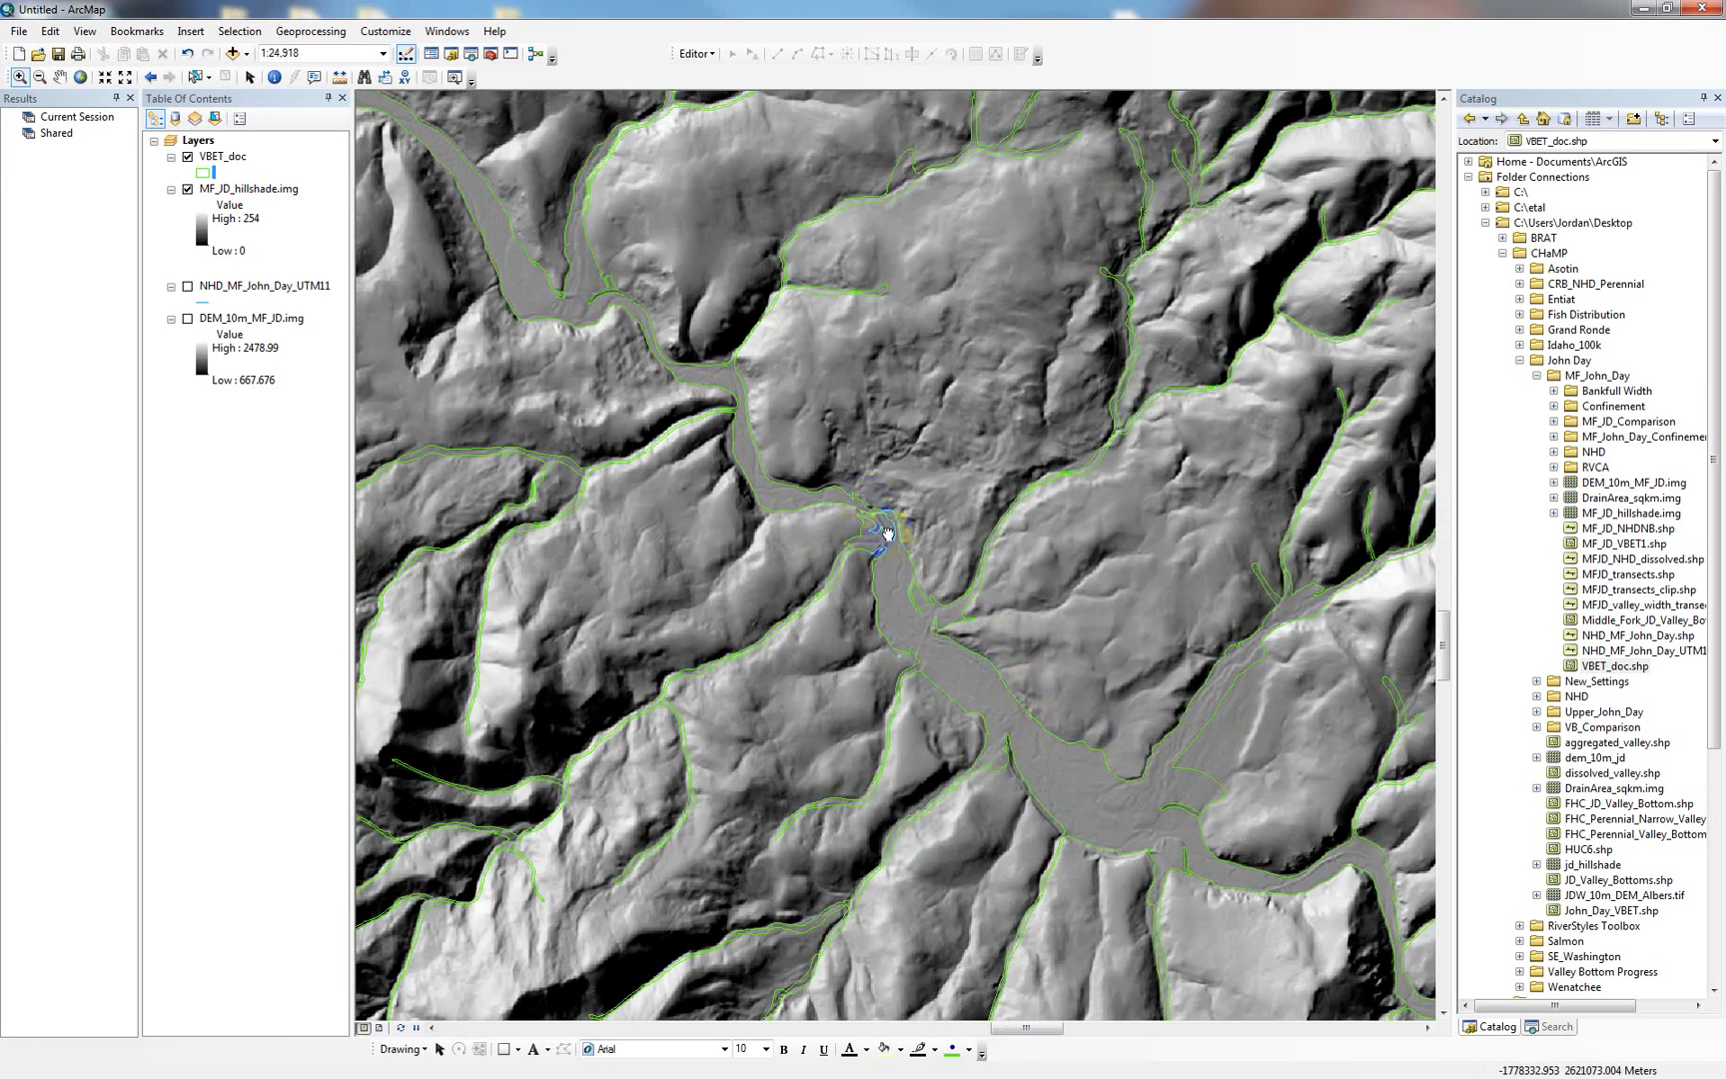
- Follow the main valley back northwest, checking how the VBET_doc polygon edges fit the valley walls and tributary junctions
scroll(888, 534, up, 4)
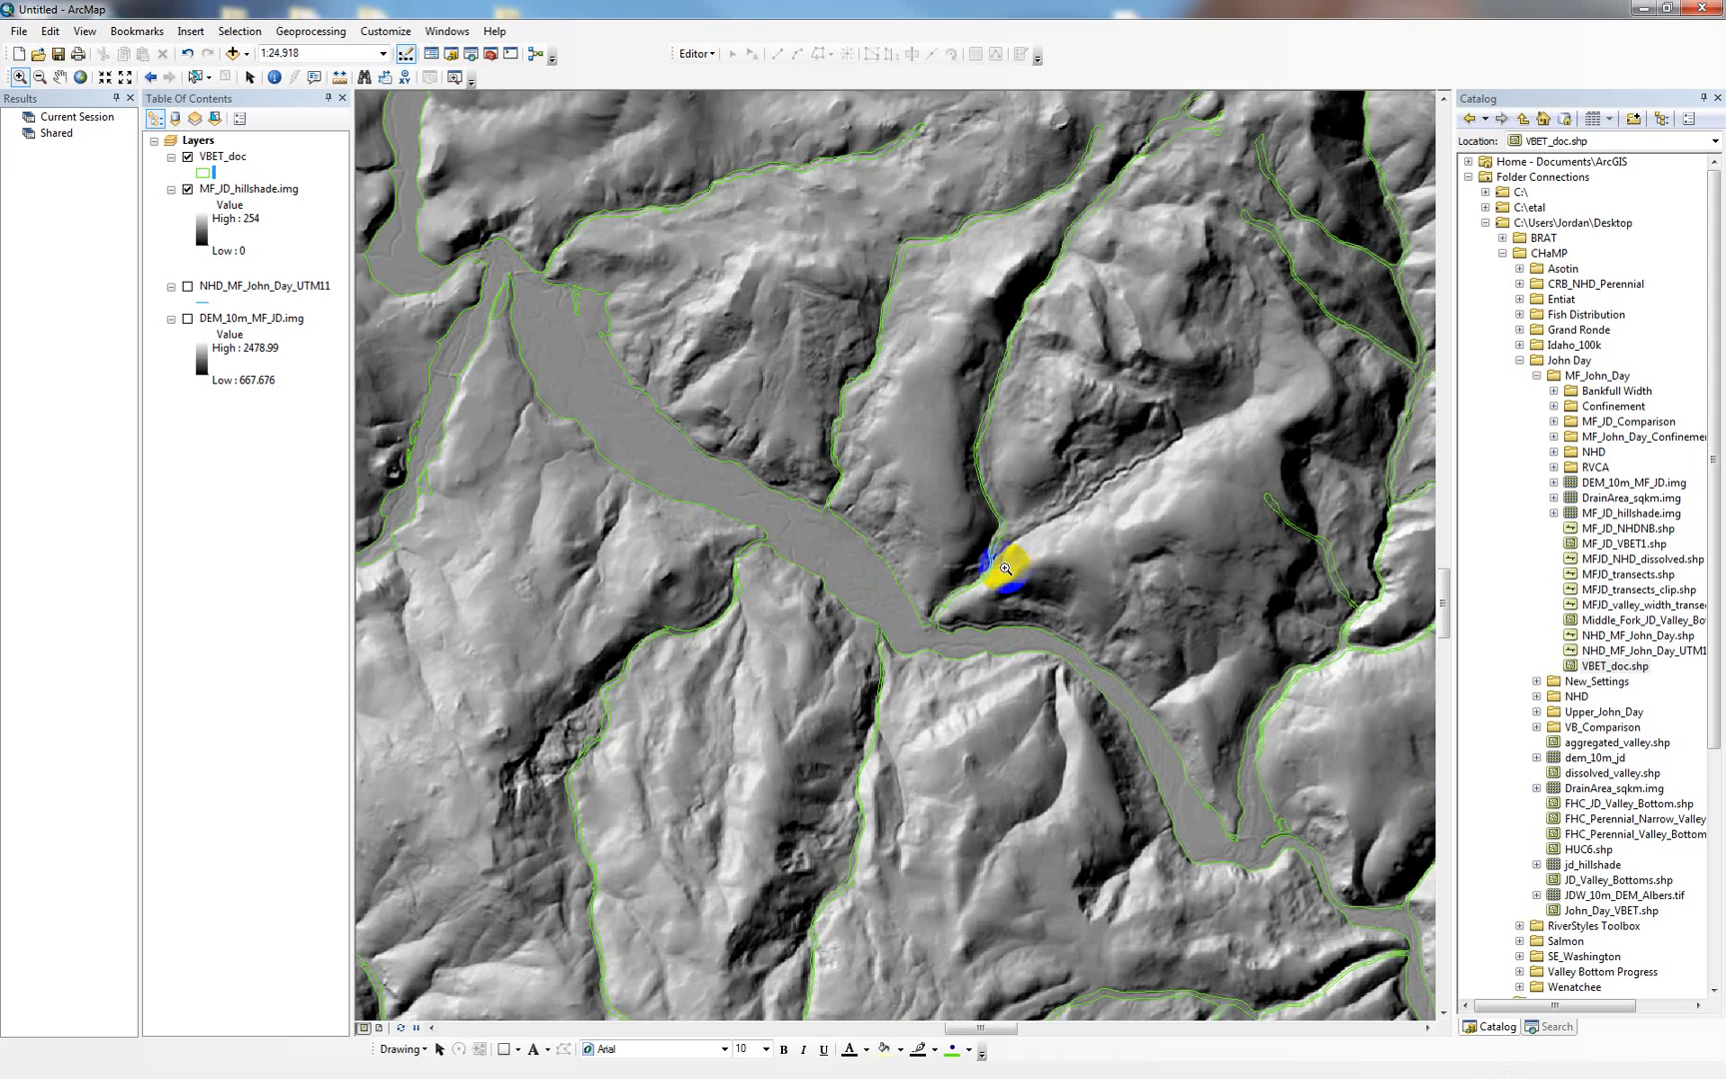
scroll(1005, 568, up, 2)
drag(767, 458, 973, 584)
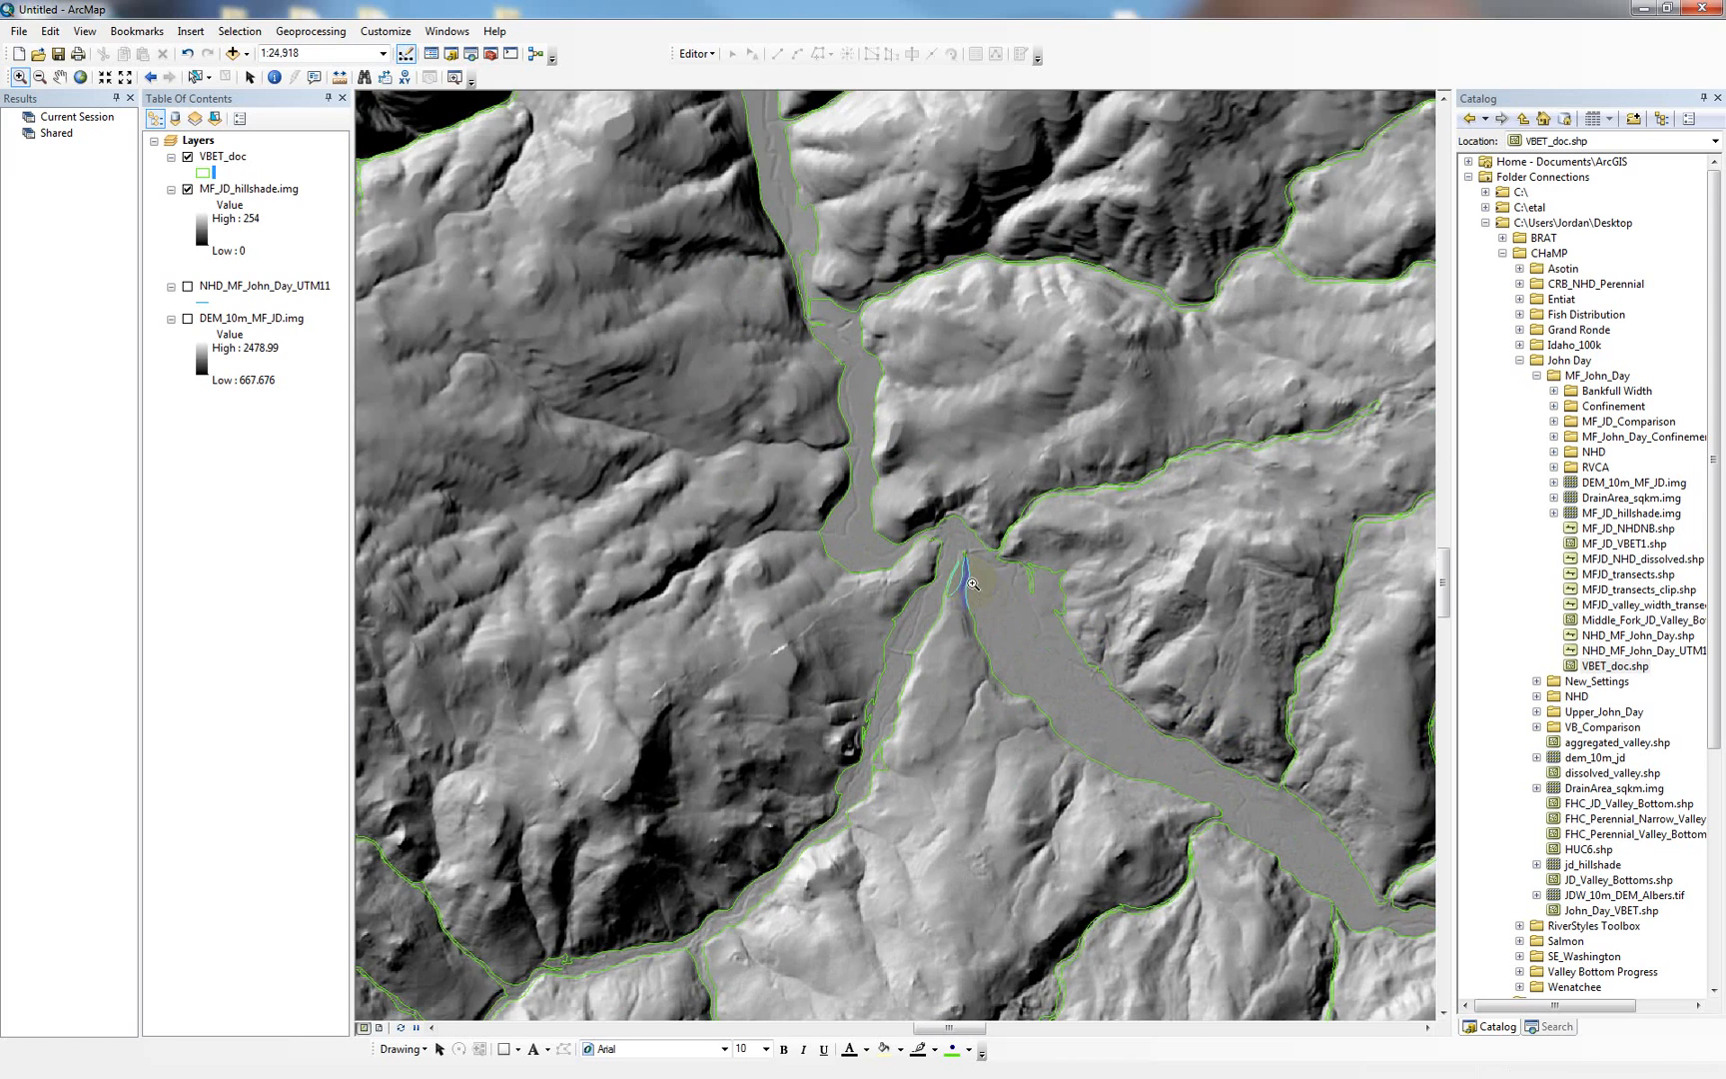
drag(885, 482, 983, 585)
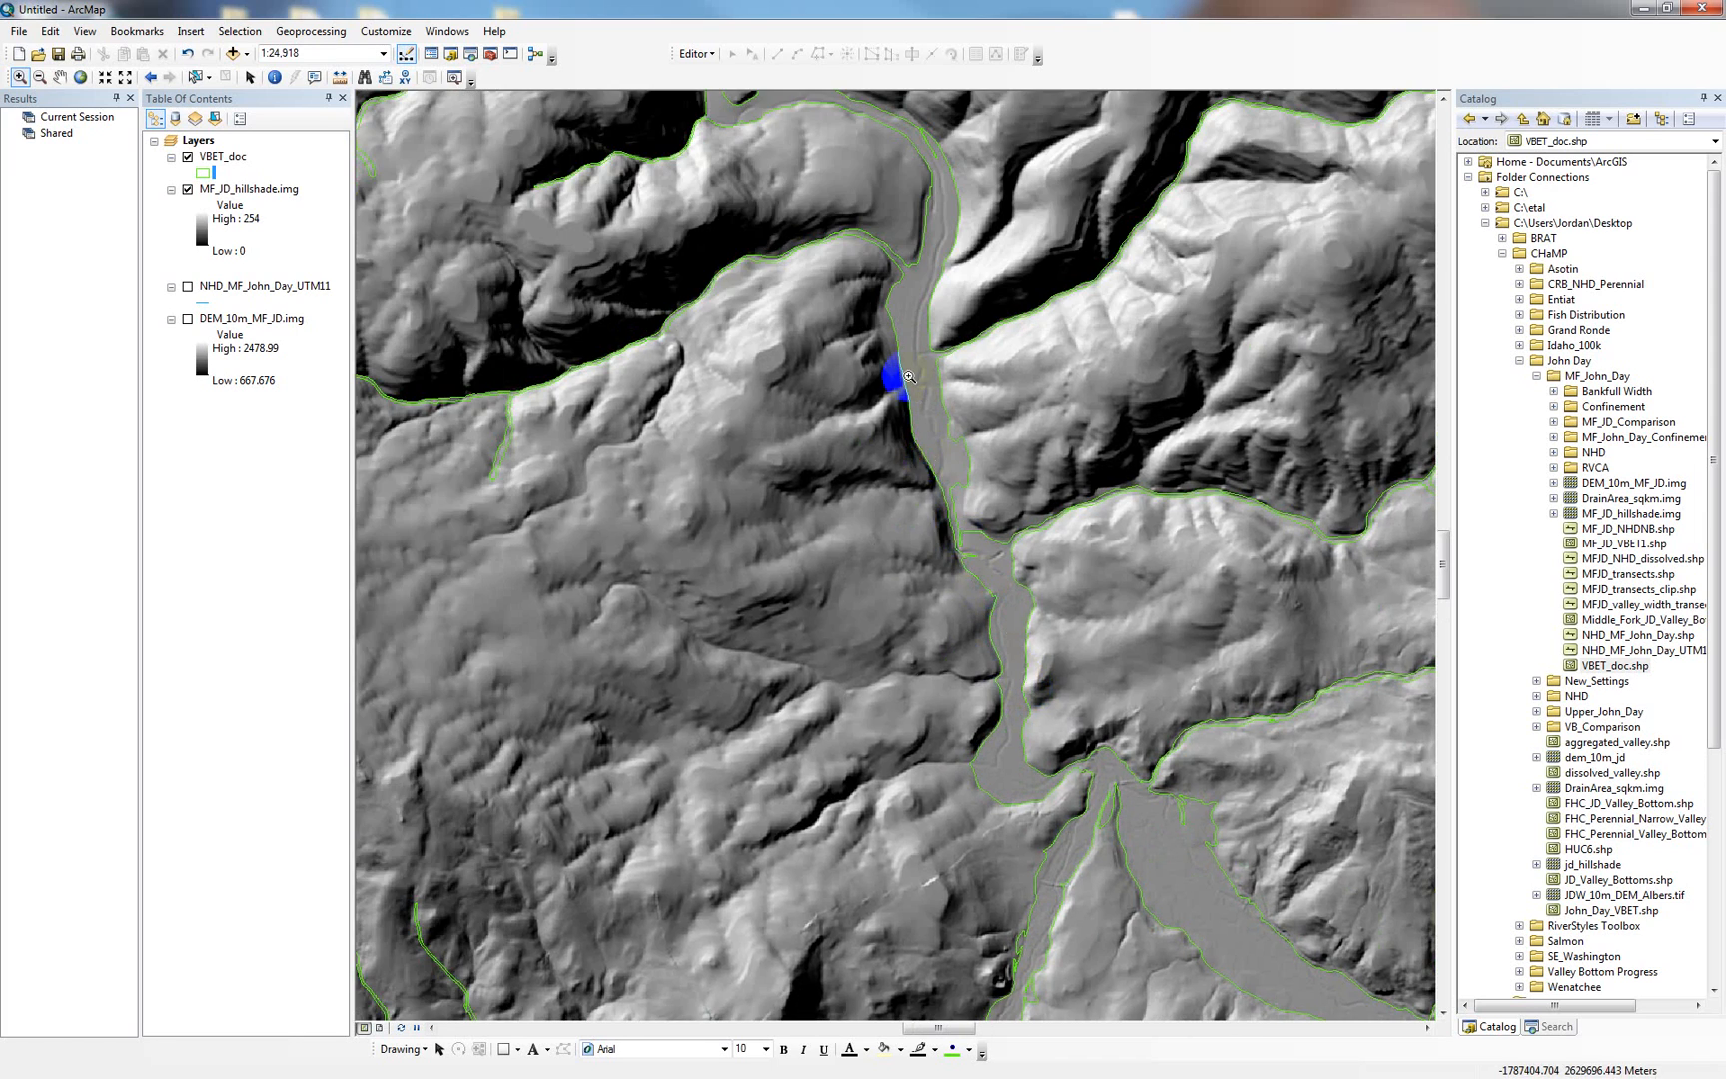
drag(913, 376, 959, 577)
scroll(957, 558, down, 1)
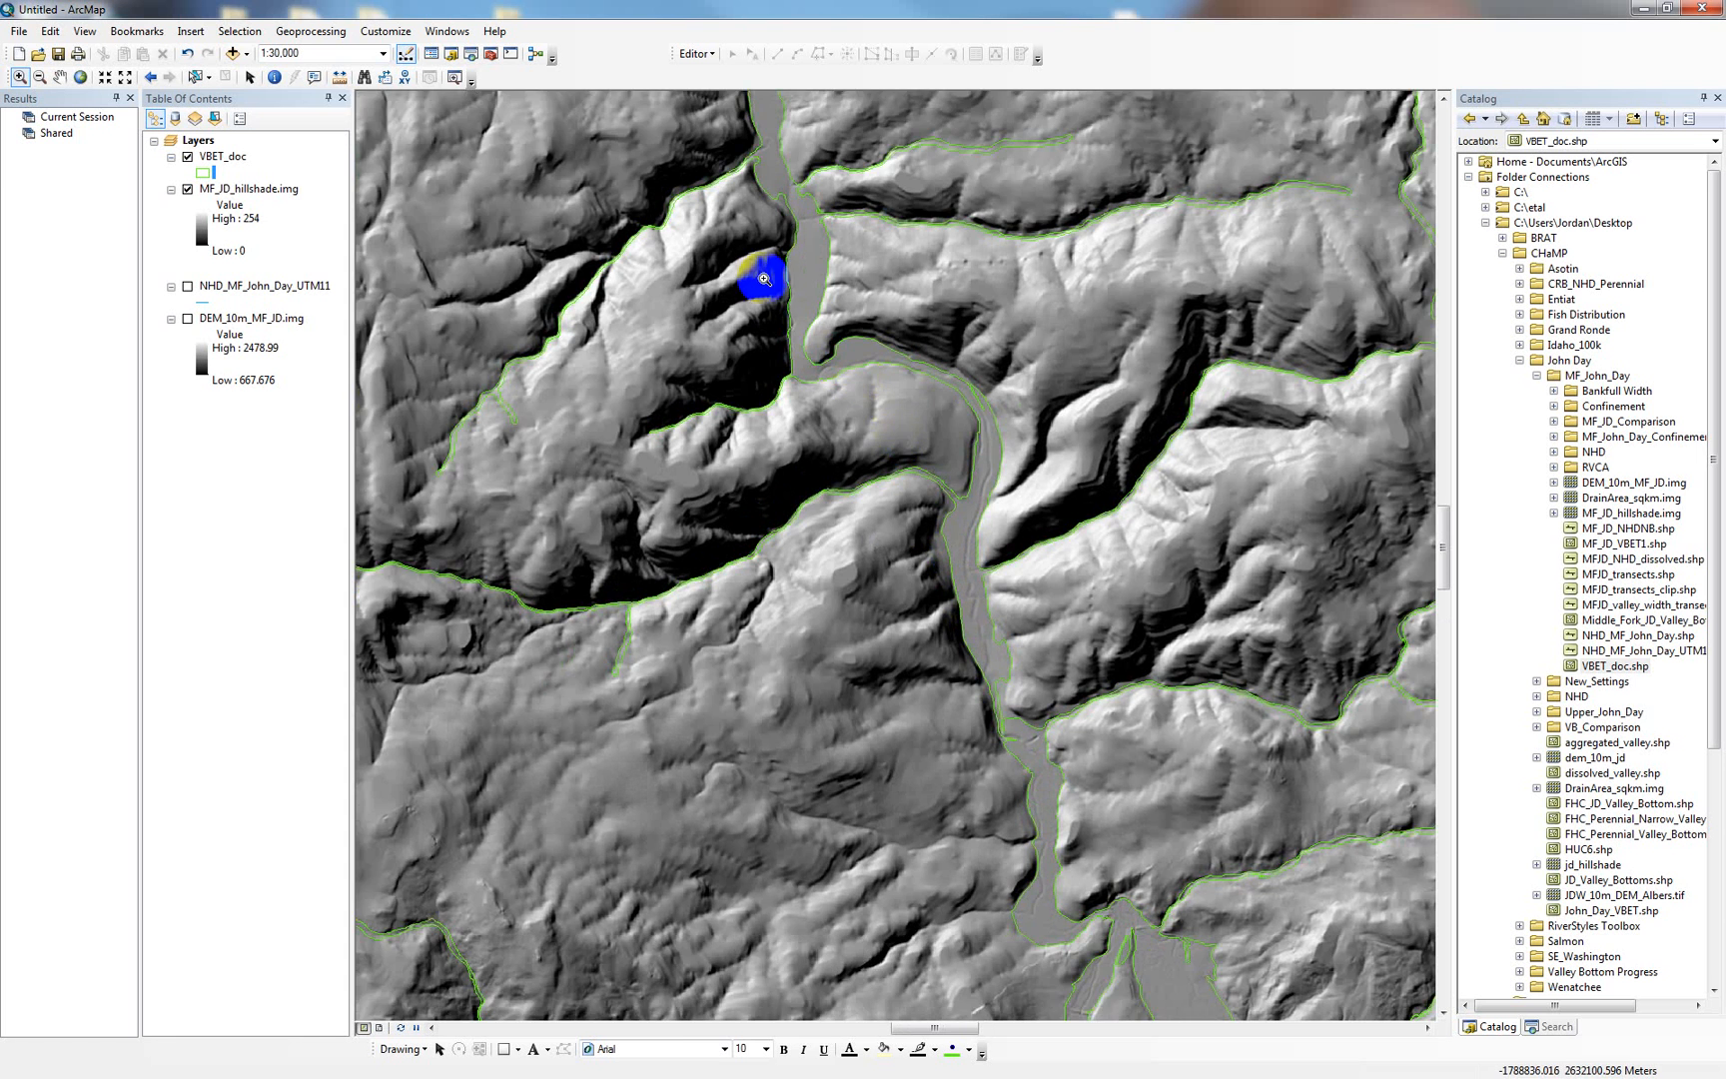
drag(760, 270, 913, 617)
drag(847, 330, 1061, 578)
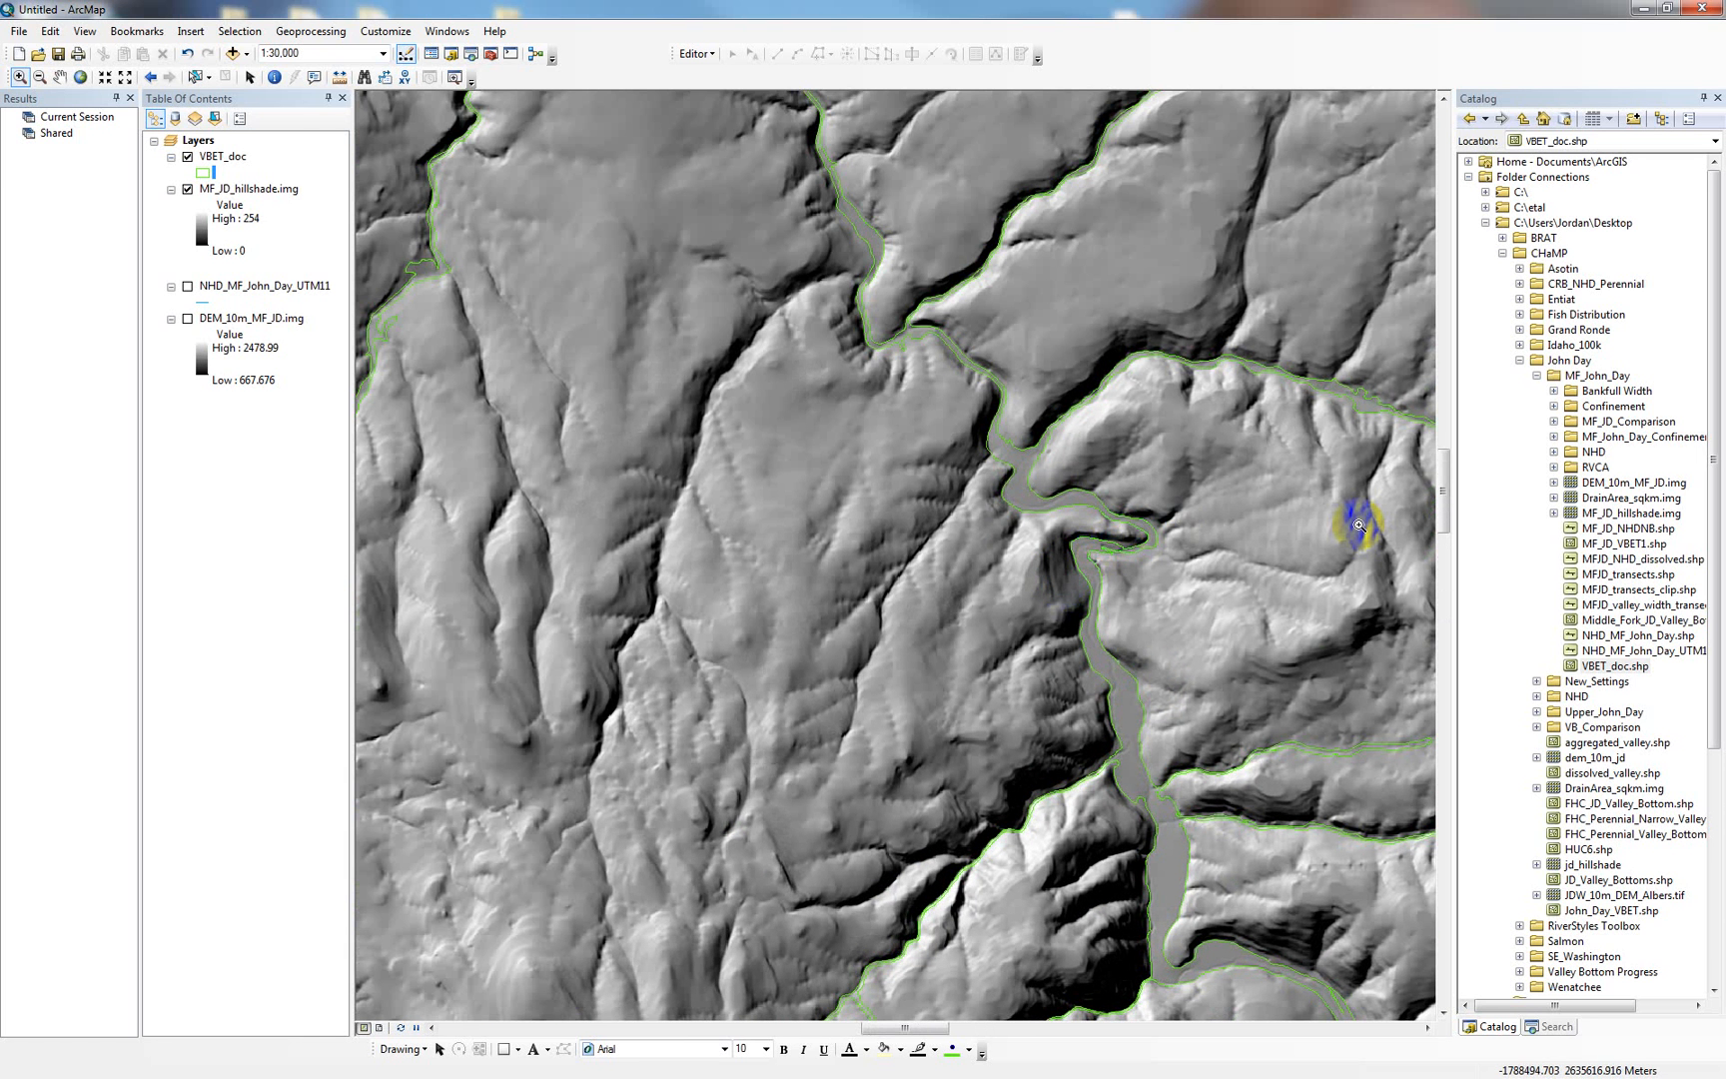